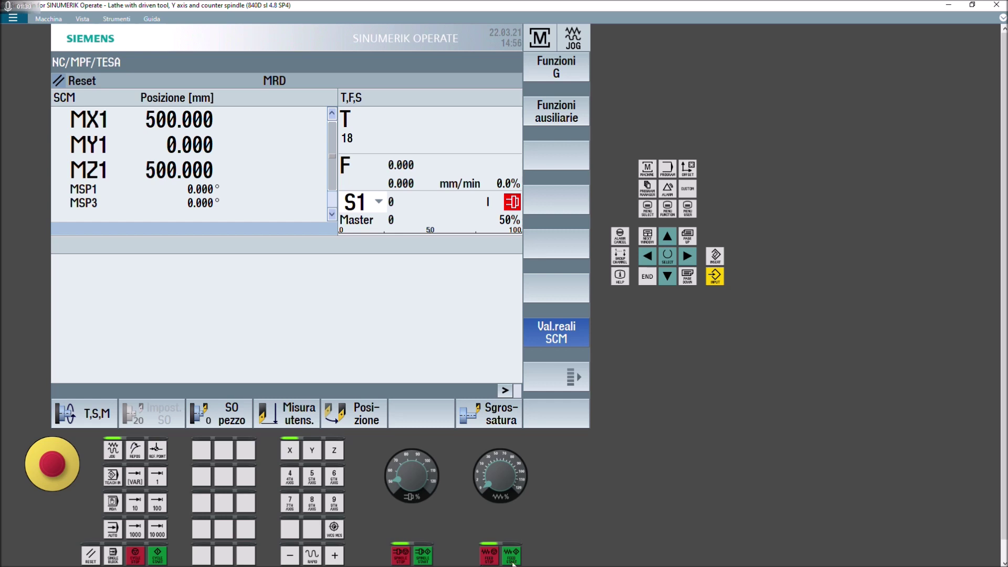
- Bring progeCAD forward and display the Profilo.dxf drawing
{"action": "left_click", "coordinate": [478, 560]}
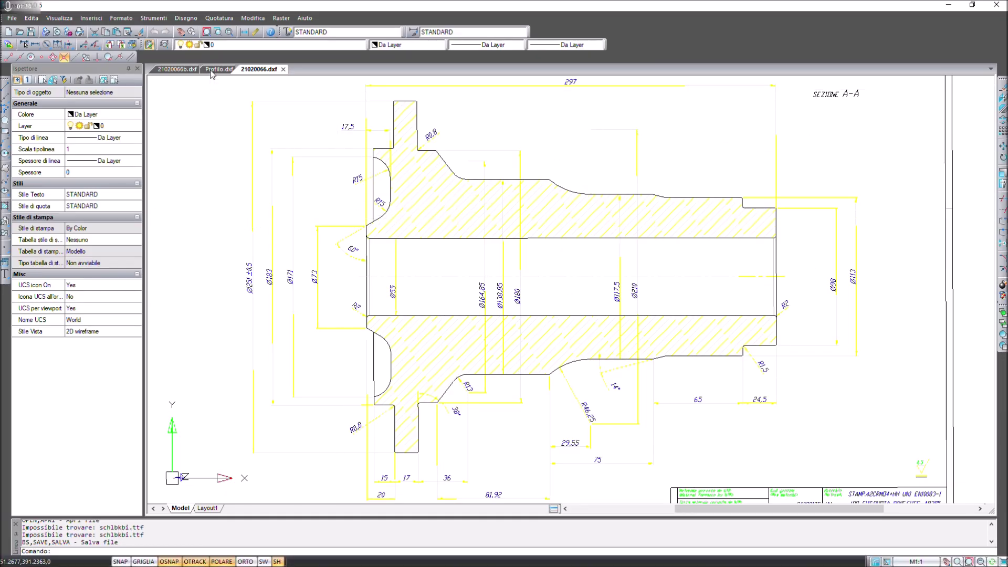
{"action": "left_click", "coordinate": [212, 71]}
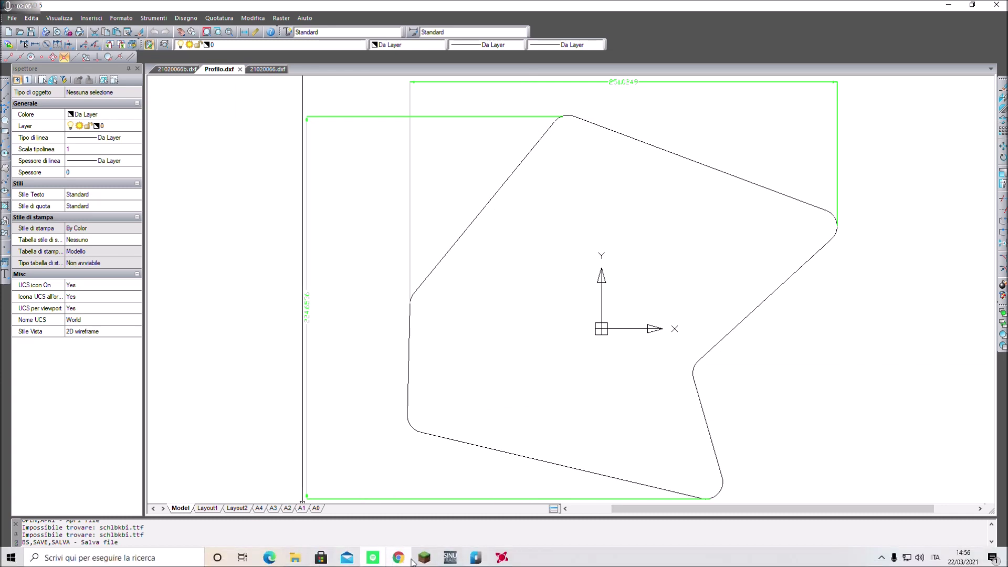
- Return to SINUMERIK Operate and select the Pezzi folder in the program list
{"action": "left_click", "coordinate": [447, 557]}
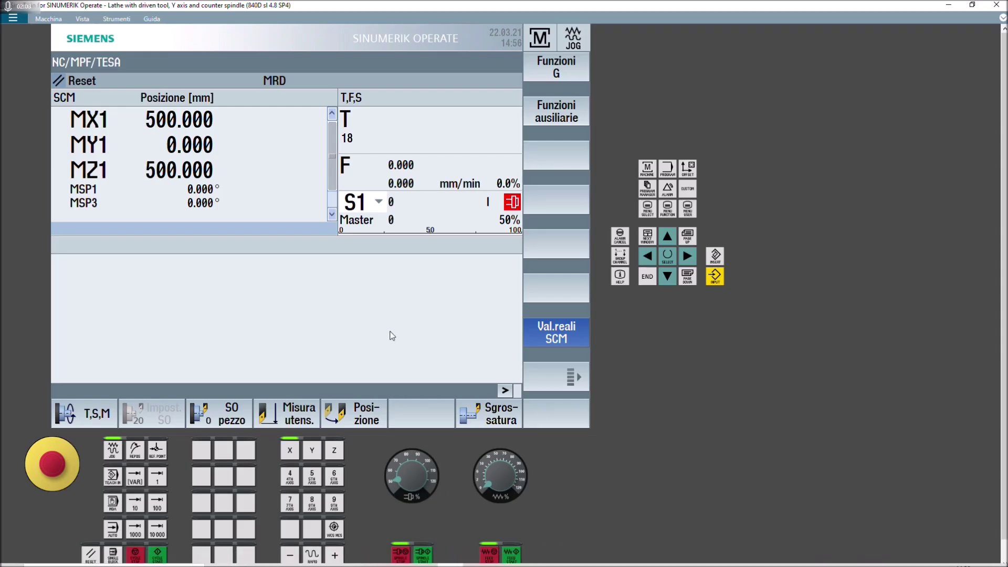
{"action": "left_click", "coordinate": [644, 192]}
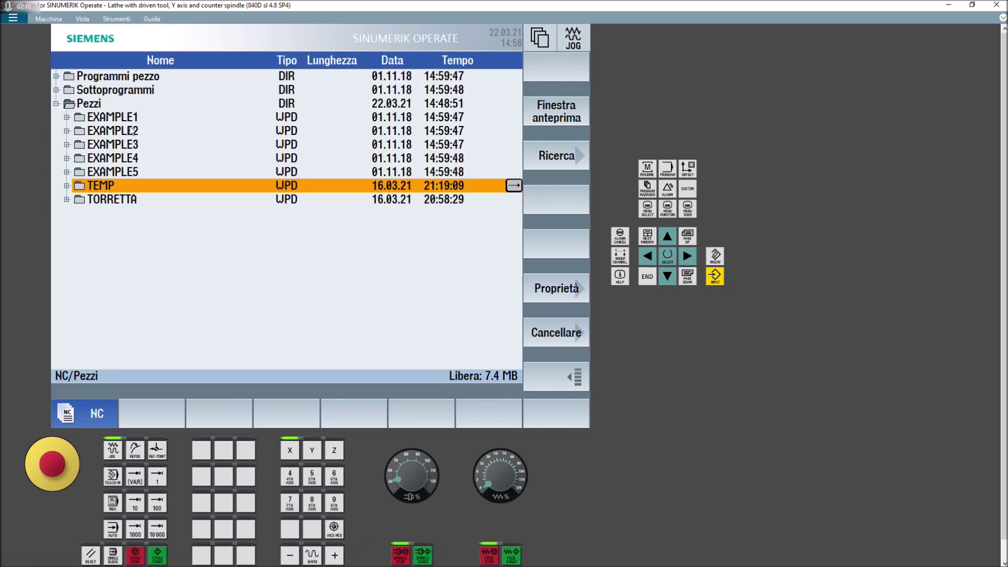
{"action": "left_click", "coordinate": [86, 105]}
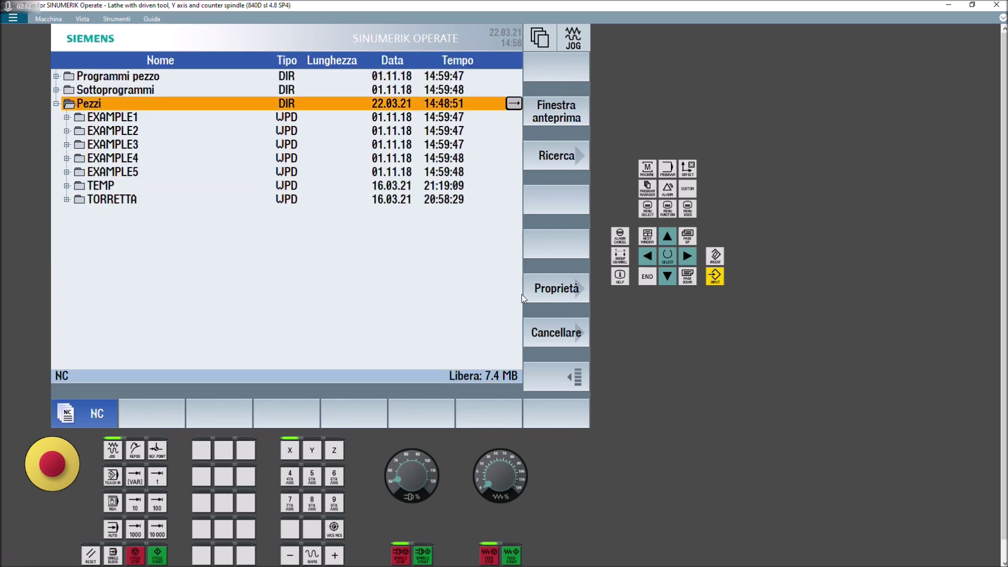
- Create workpiece 'dxf' under Pezzi containing a new ShopTurn program DXF
{"action": "left_click", "coordinate": [572, 377]}
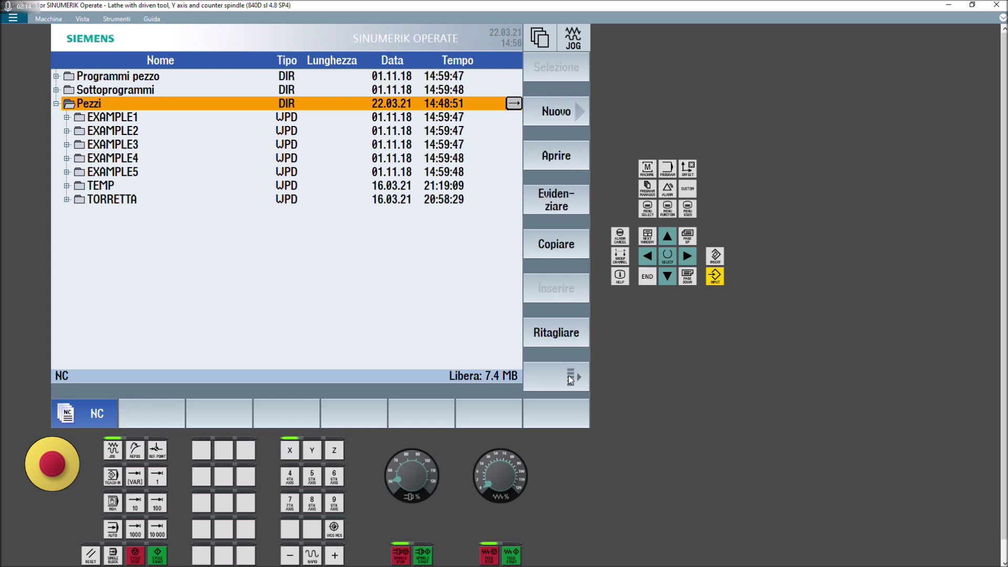
{"action": "left_click", "coordinate": [547, 117]}
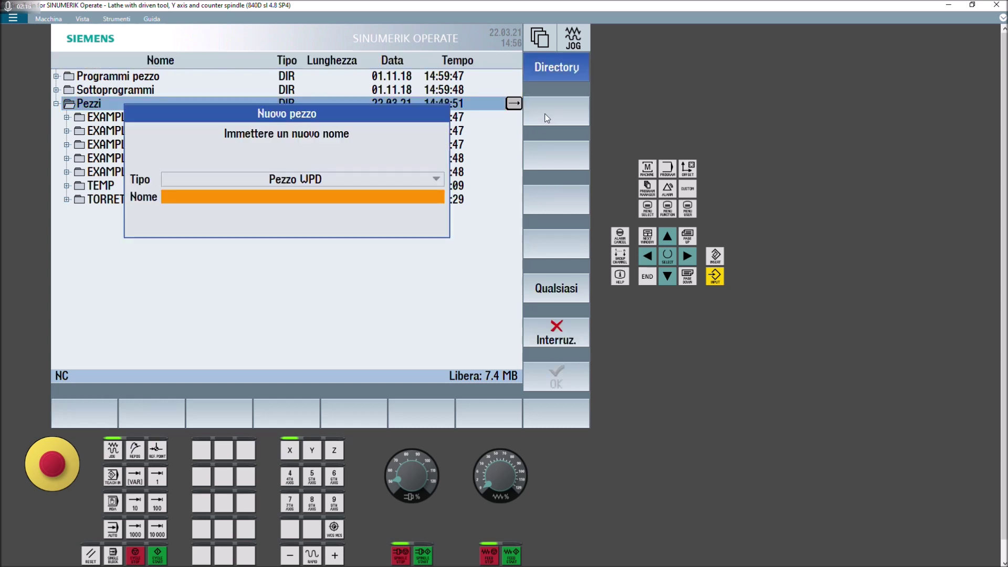
{"action": "left_click", "coordinate": [165, 197]}
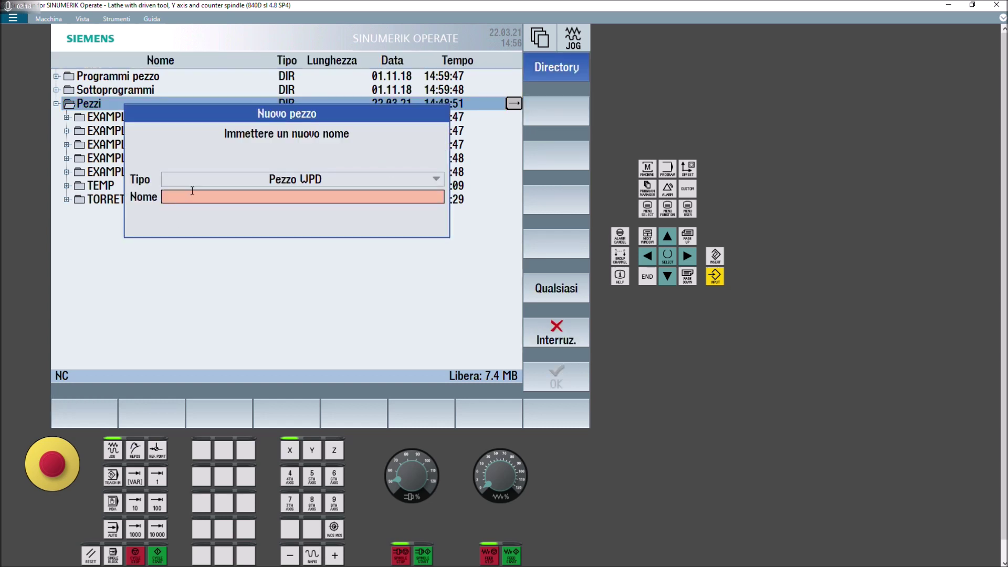
{"action": "type", "text": "dxf"}
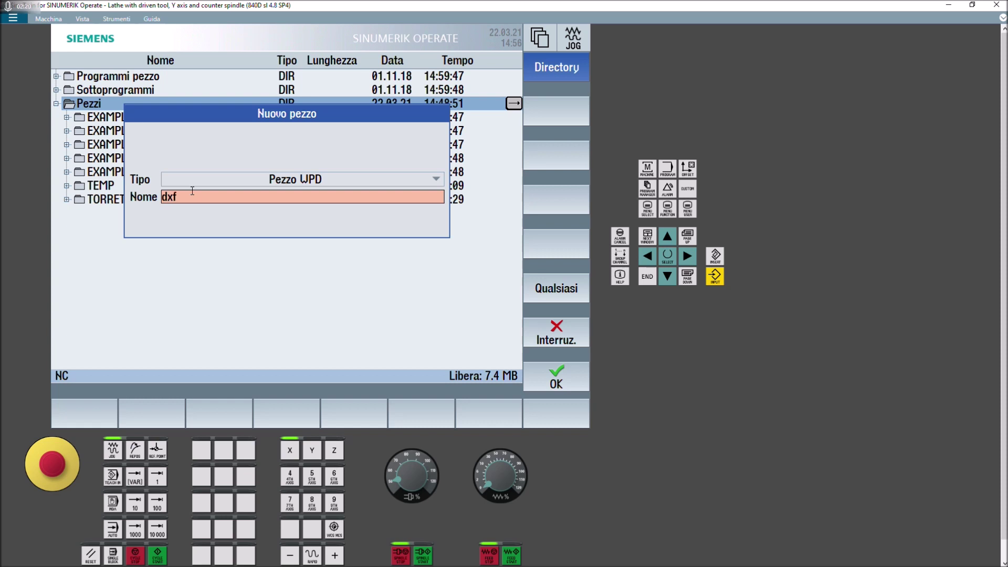
{"action": "left_click", "coordinate": [540, 378]}
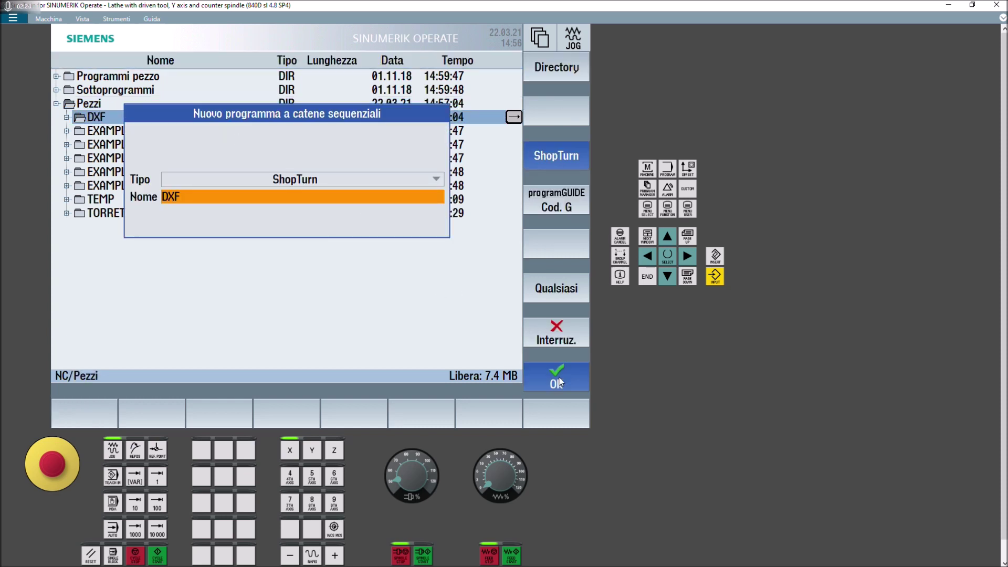
{"action": "left_click", "coordinate": [558, 381]}
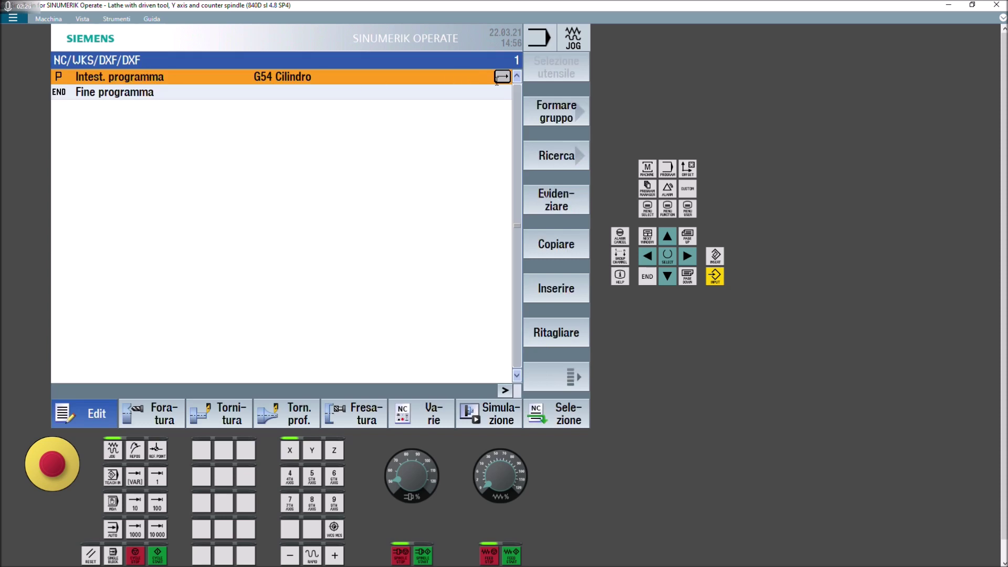
- Set the program header's G54 cylinder blank diameter XA to 350 and accept it
{"action": "left_click", "coordinate": [500, 77]}
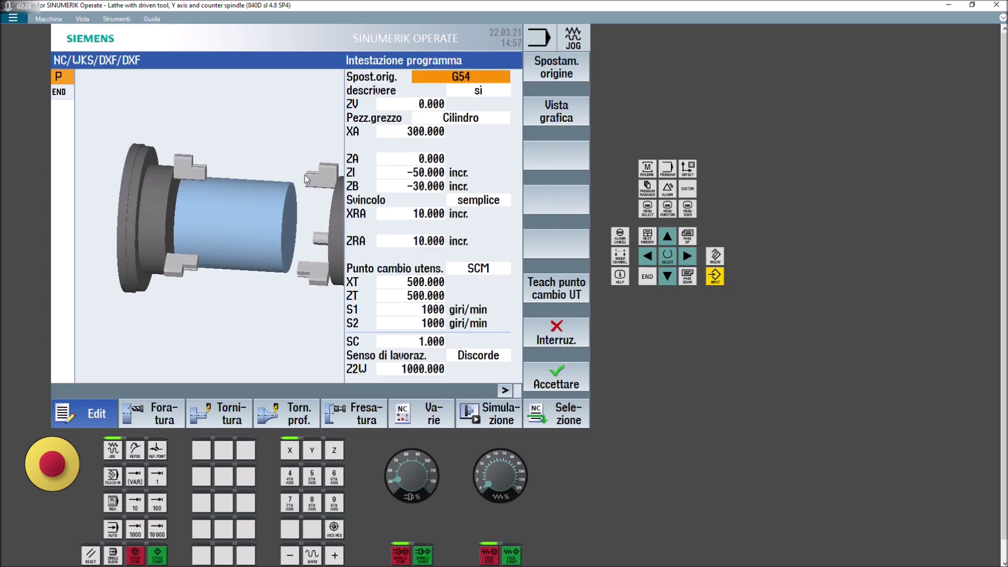
{"action": "left_click", "coordinate": [412, 132]}
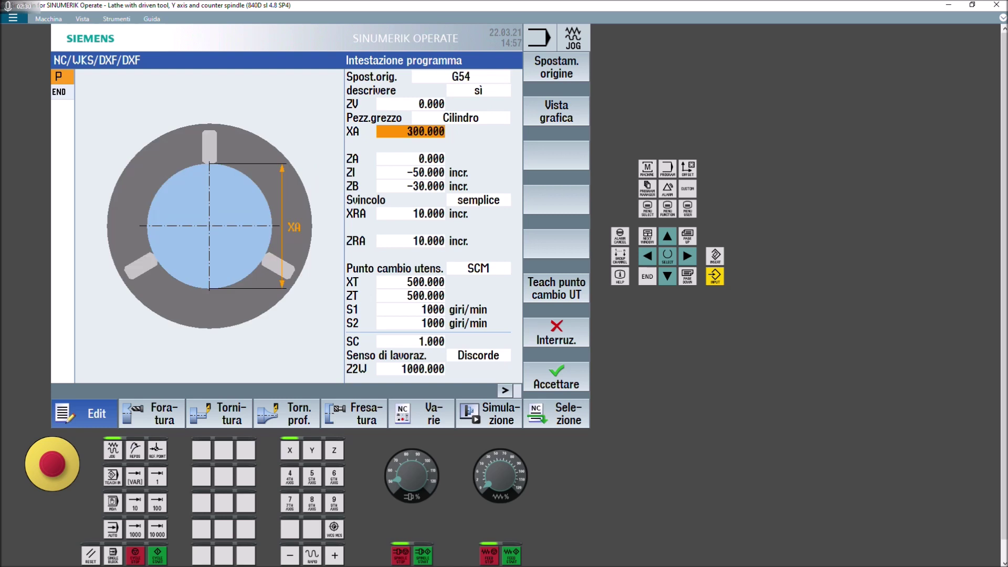
{"action": "type", "text": "350"}
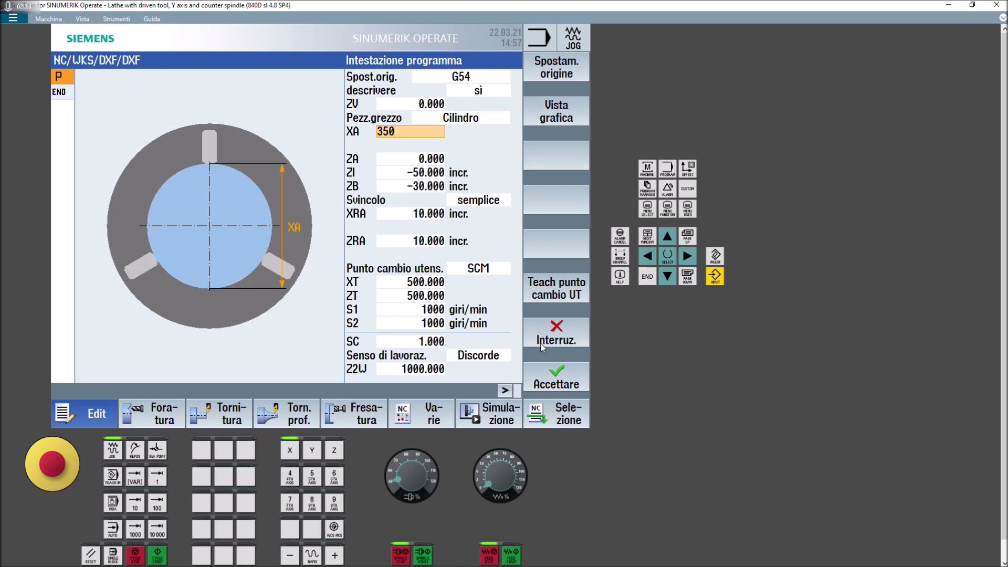
{"action": "left_click", "coordinate": [553, 374]}
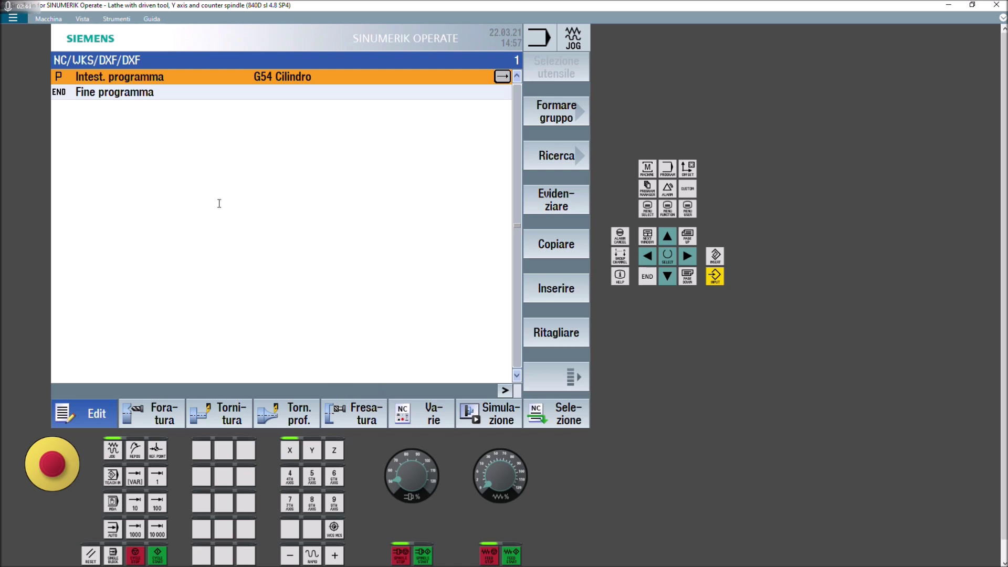
- Start a new milling contour set to import from a DXF file
{"action": "left_click", "coordinate": [357, 418]}
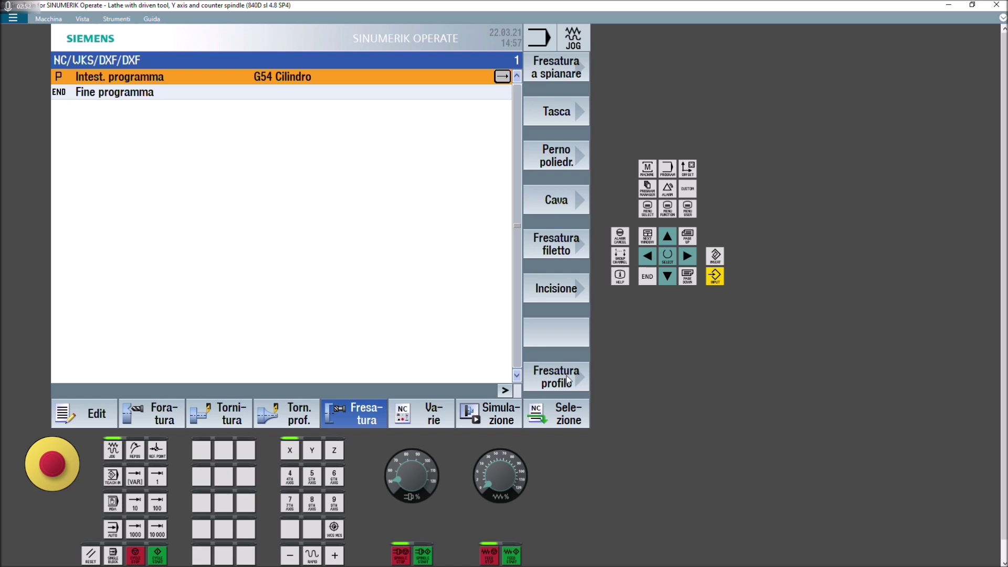
{"action": "left_click", "coordinate": [568, 379]}
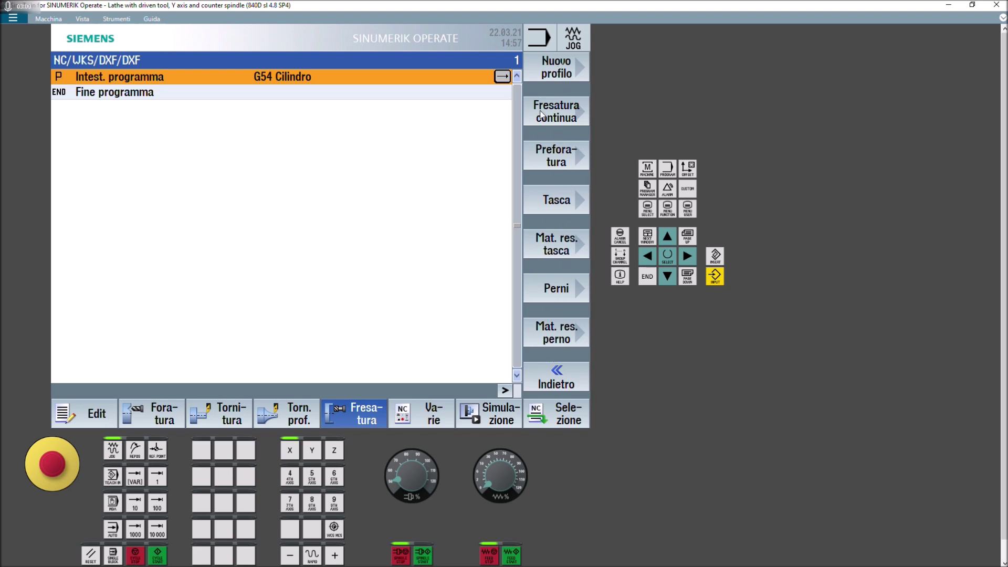
{"action": "left_click", "coordinate": [563, 73]}
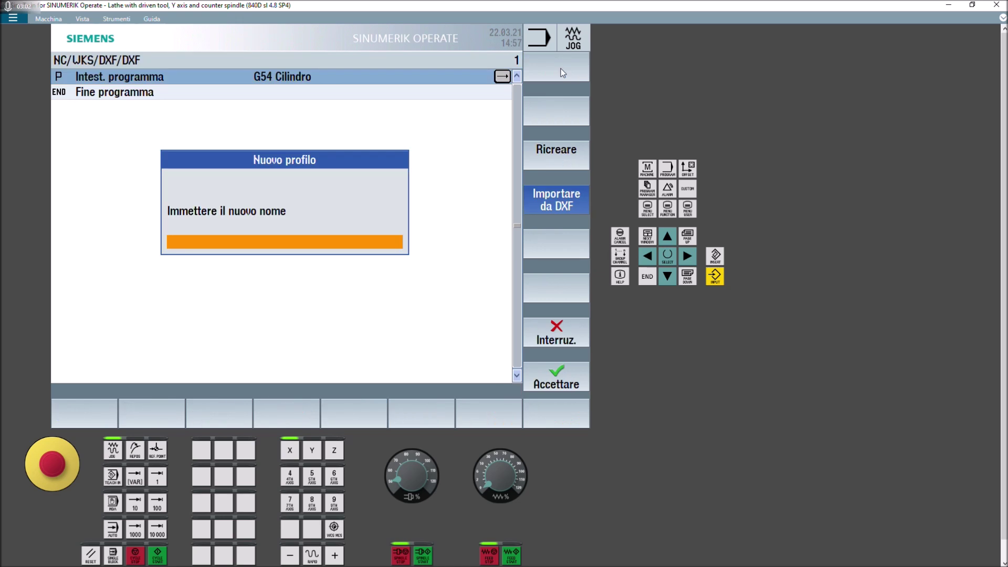
{"action": "left_click", "coordinate": [556, 166]}
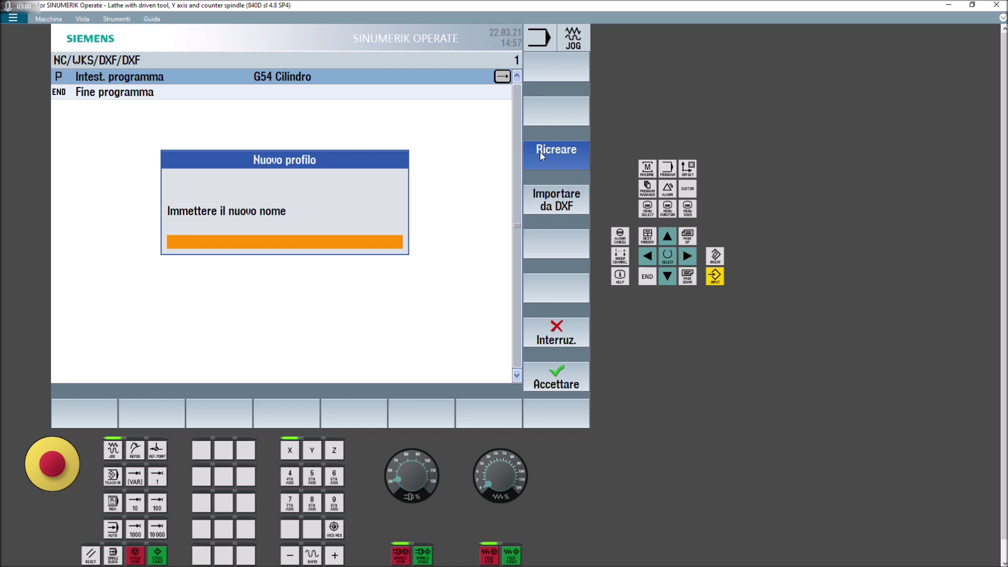
{"action": "left_click", "coordinate": [556, 204]}
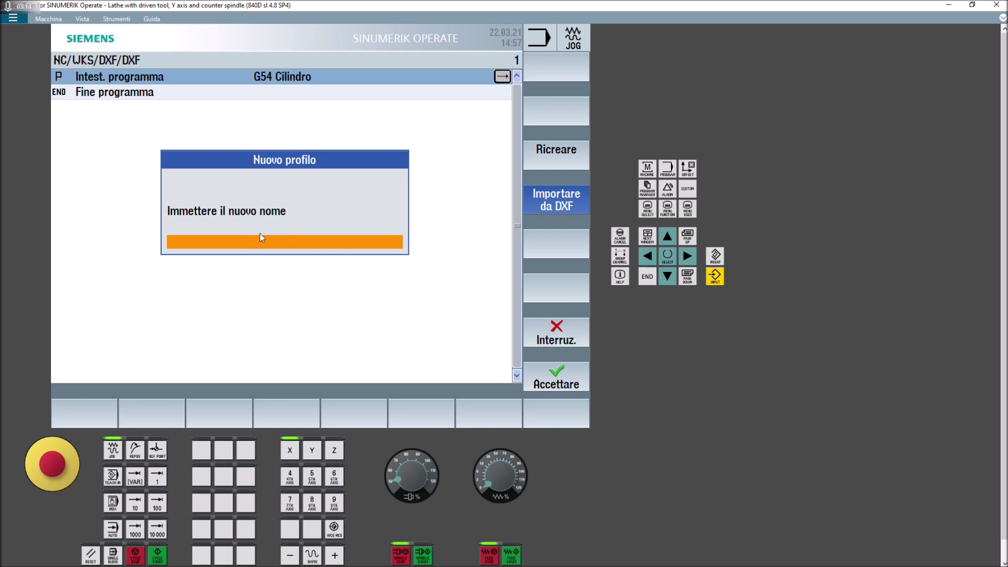
- Name the new contour 'profilo'
{"action": "left_click", "coordinate": [255, 241]}
{"action": "type", "text": "profilo"}
{"action": "key", "text": "Return"}
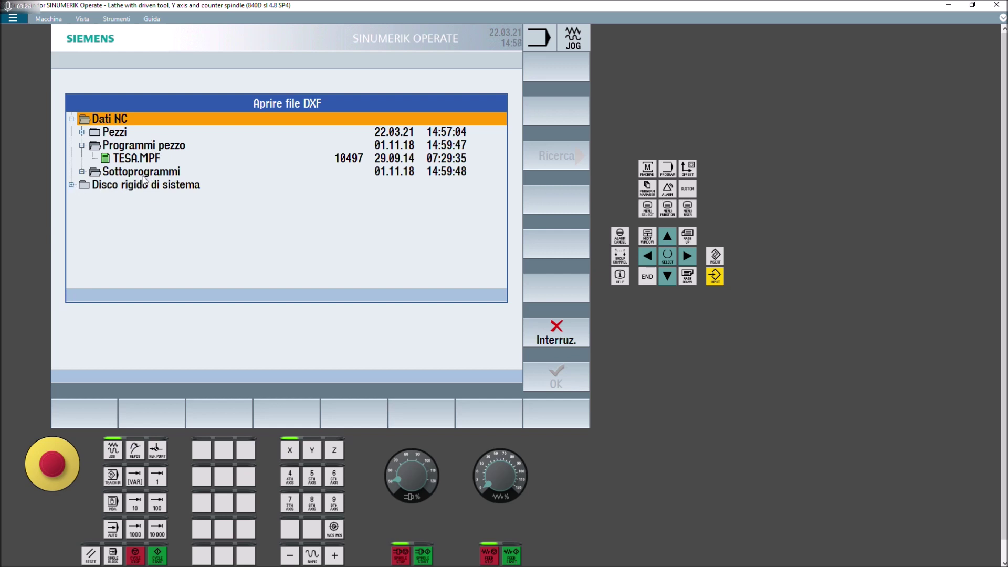
- Load Profilo.dxf from D:/Documenti as the contour source
{"action": "left_click", "coordinate": [72, 185]}
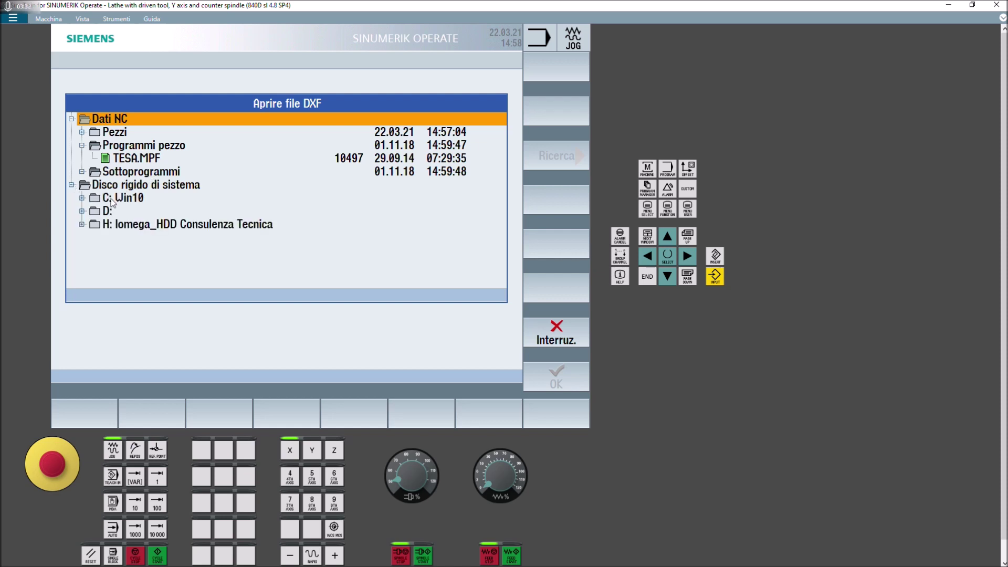
{"action": "left_click", "coordinate": [102, 213]}
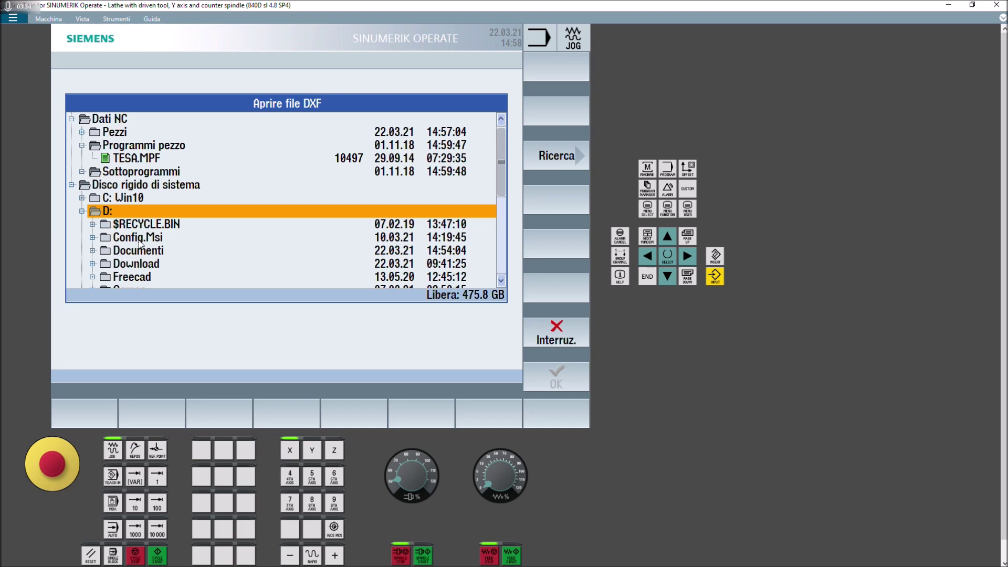
{"action": "left_click", "coordinate": [139, 252]}
{"action": "double_click", "coordinate": [139, 253]}
{"action": "scroll", "coordinate": [212, 211], "scroll_direction": "down", "scroll_amount": 3}
{"action": "scroll", "coordinate": [215, 212], "scroll_direction": "down", "scroll_amount": 2}
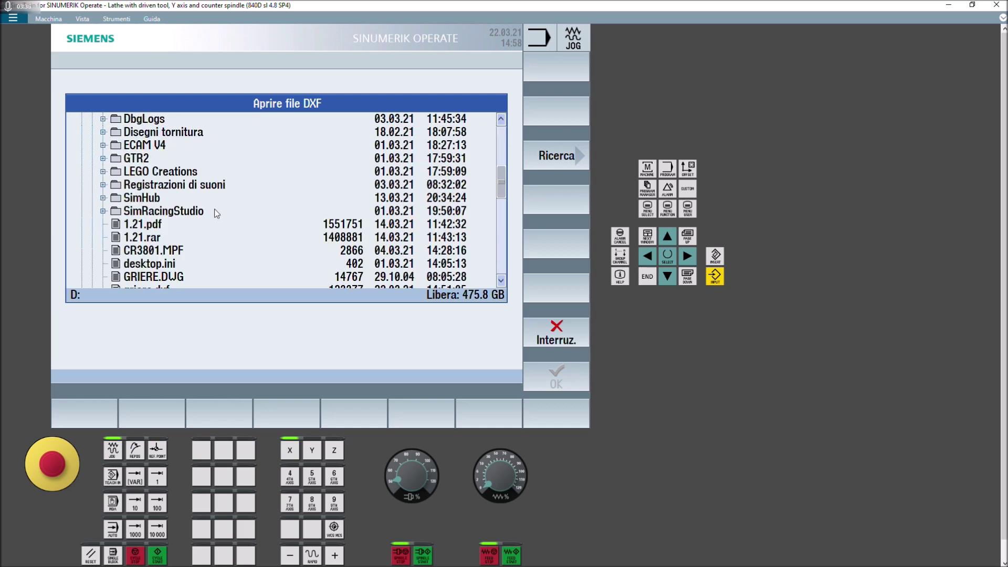
{"action": "scroll", "coordinate": [217, 213], "scroll_direction": "down", "scroll_amount": 1}
{"action": "scroll", "coordinate": [216, 212], "scroll_direction": "down", "scroll_amount": 1}
{"action": "scroll", "coordinate": [217, 212], "scroll_direction": "down", "scroll_amount": 1}
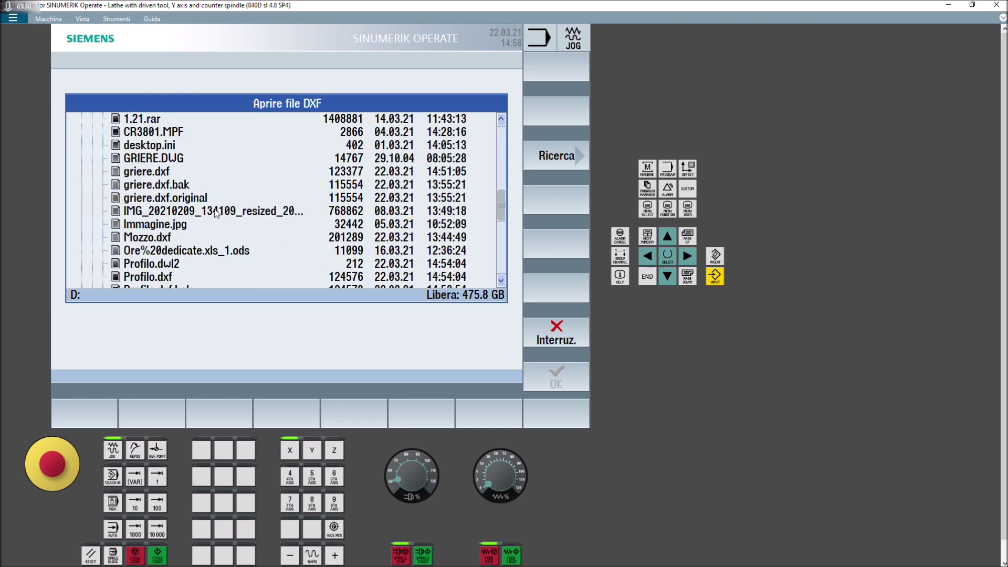
{"action": "scroll", "coordinate": [216, 213], "scroll_direction": "down", "scroll_amount": 1}
{"action": "double_click", "coordinate": [132, 242]}
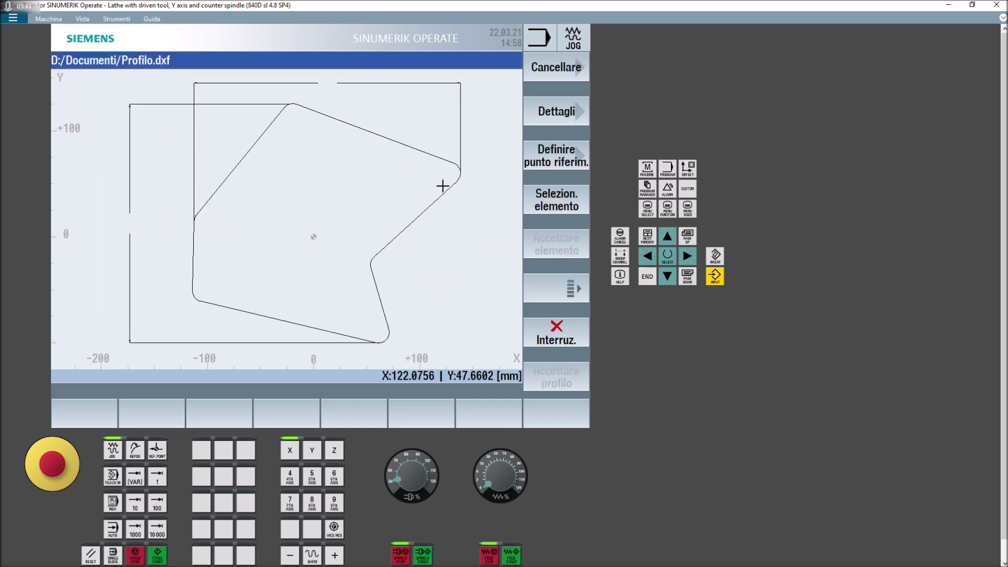
- Define the drawing reference point at X 0, Y 0 and fix it at the origin
{"action": "left_click", "coordinate": [546, 160]}
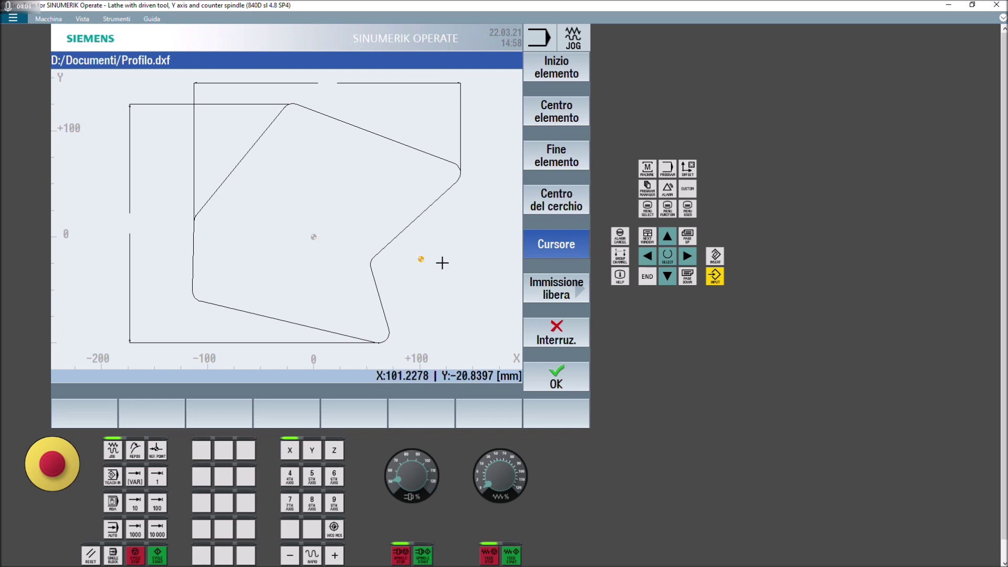
{"action": "left_click", "coordinate": [543, 295]}
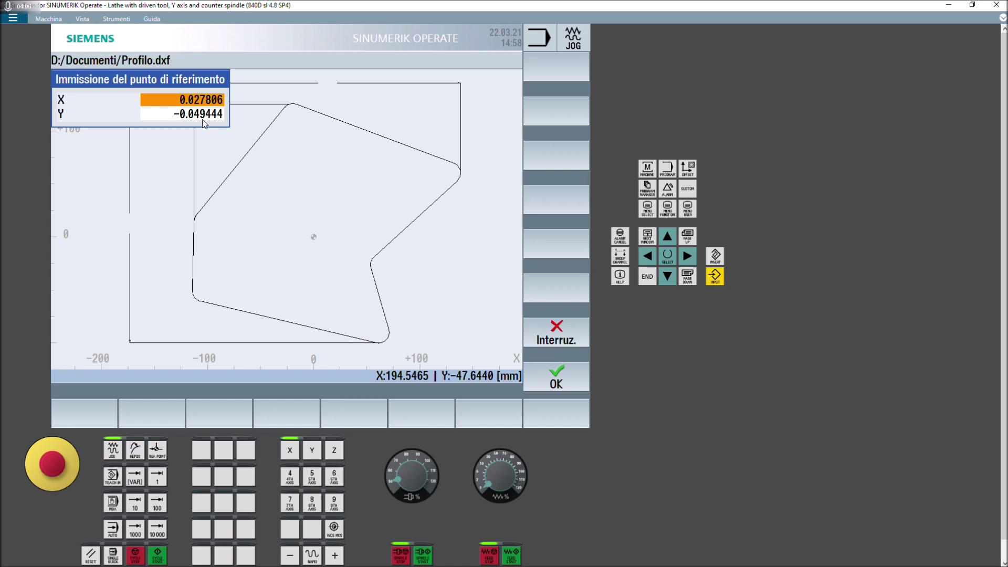
{"action": "type", "text": "0"}
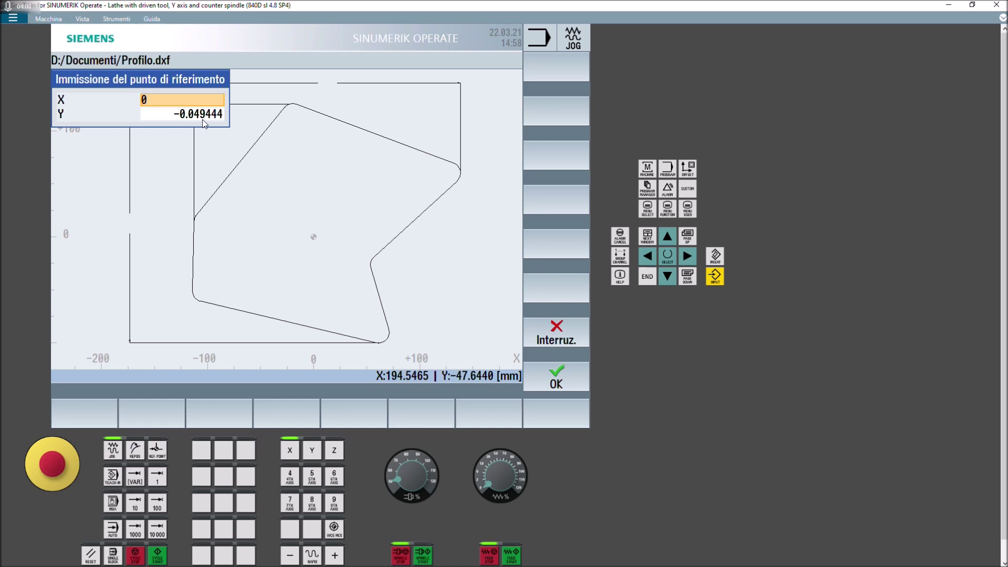
{"action": "key", "text": "Return"}
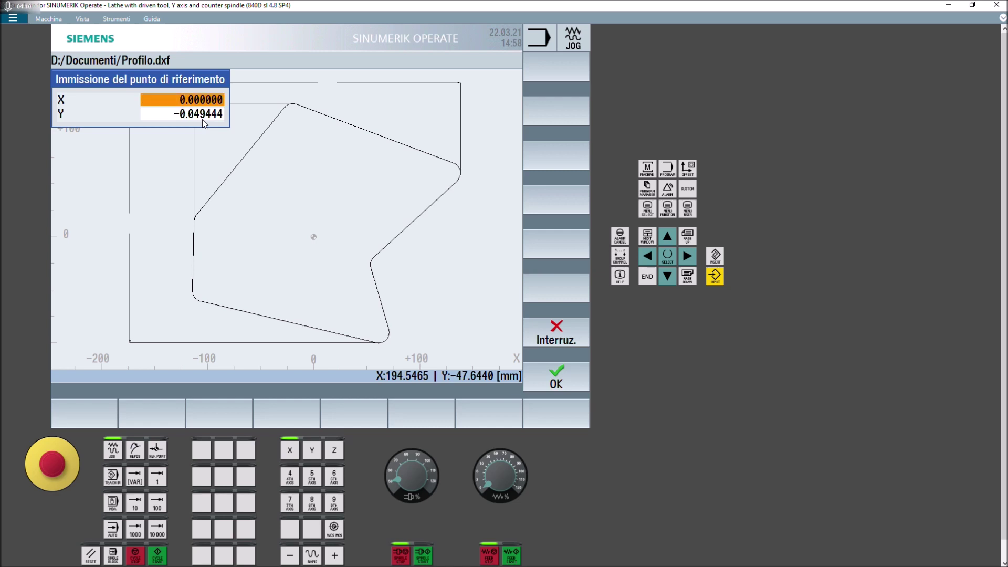
{"action": "left_click", "coordinate": [200, 114]}
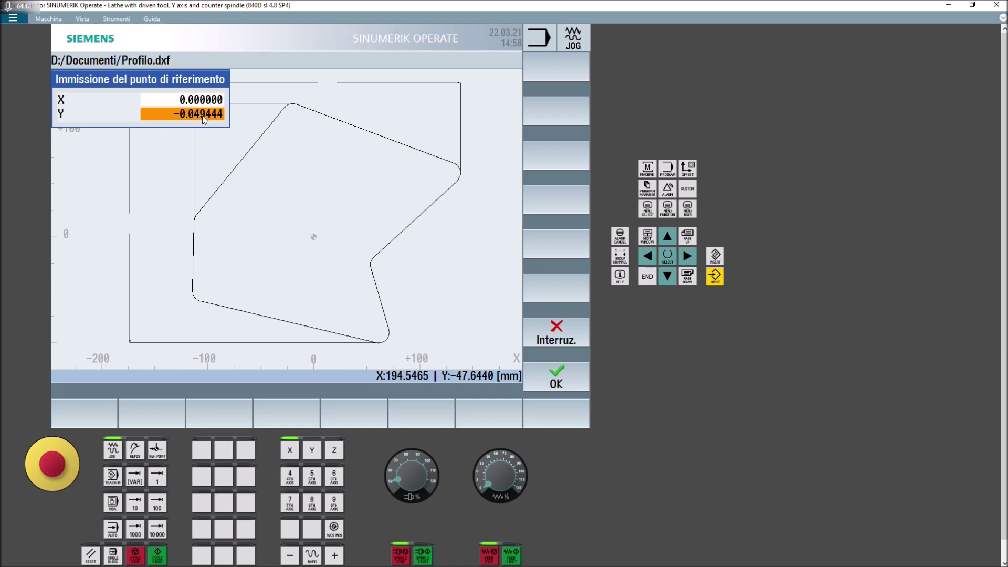
{"action": "type", "text": "0"}
{"action": "key", "text": "Return"}
{"action": "left_click", "coordinate": [547, 364]}
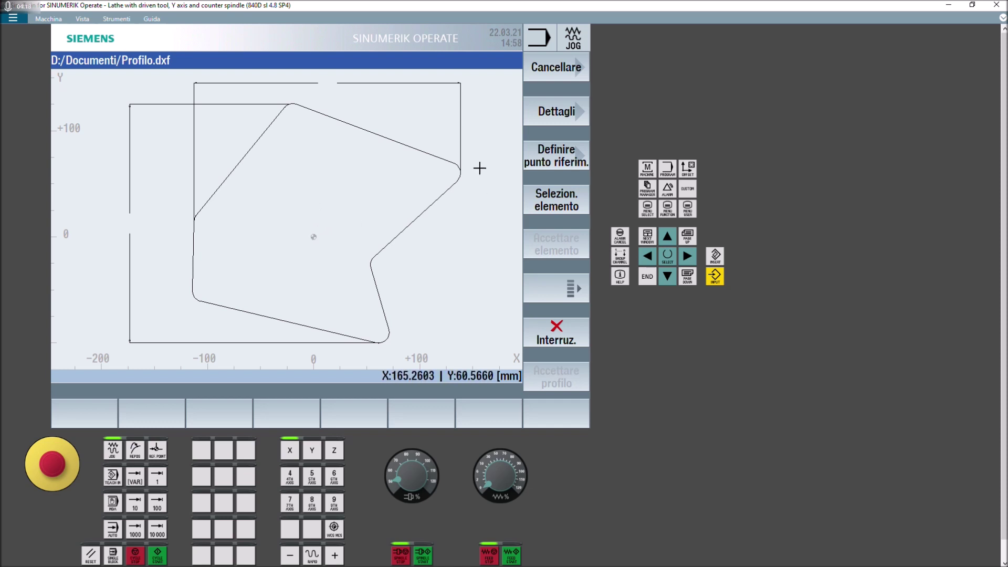
{"action": "left_click", "coordinate": [551, 156]}
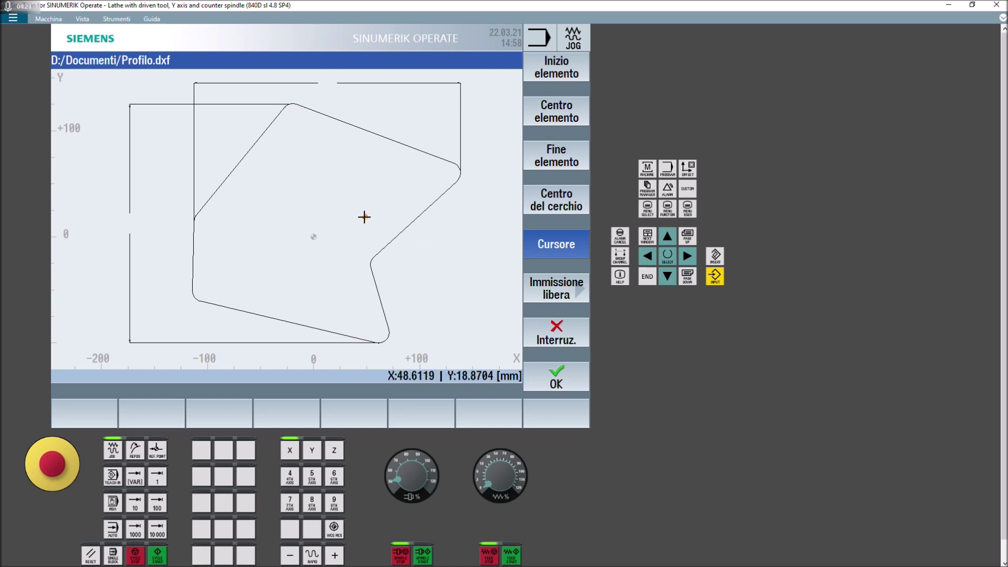
{"action": "left_click", "coordinate": [313, 237]}
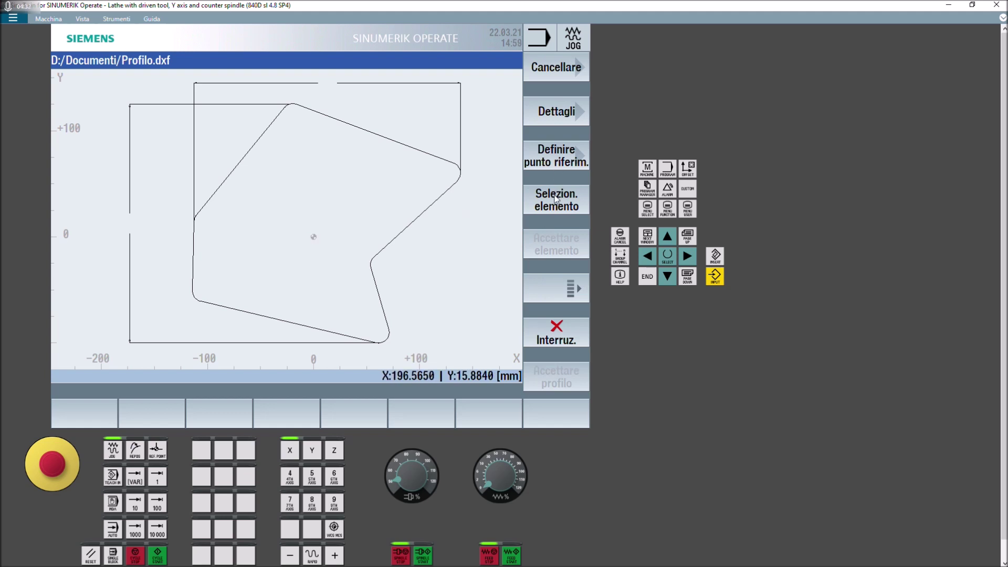
- Pick the top-right line as first element, starting from its start point at the top vertex
{"action": "left_click", "coordinate": [557, 198]}
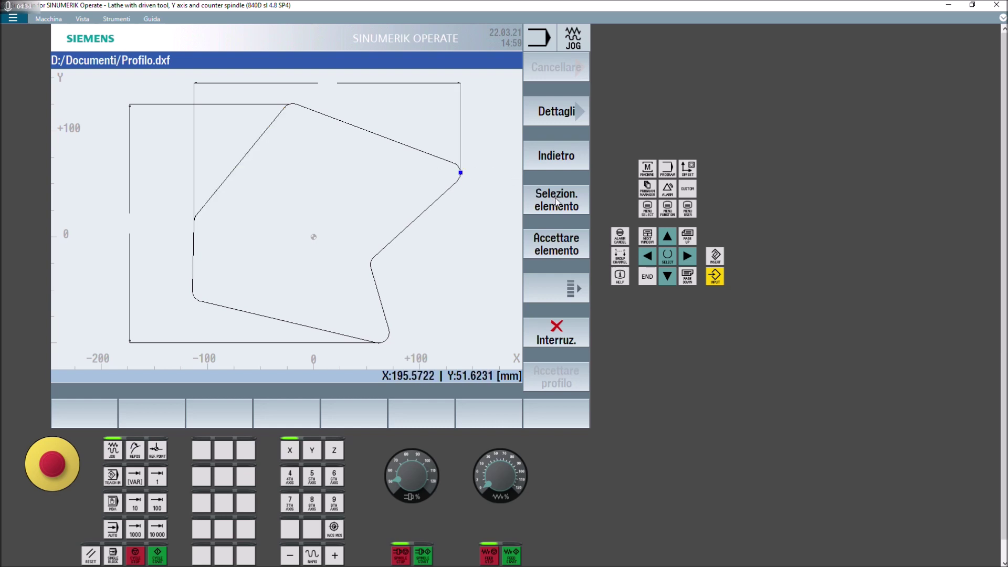
{"action": "left_click", "coordinate": [428, 153]}
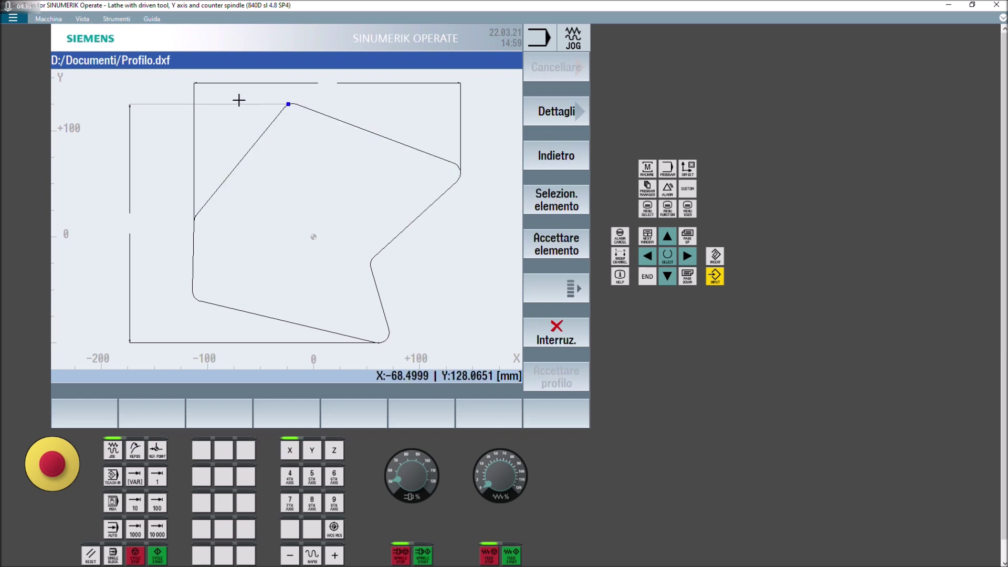
{"action": "left_click", "coordinate": [205, 164]}
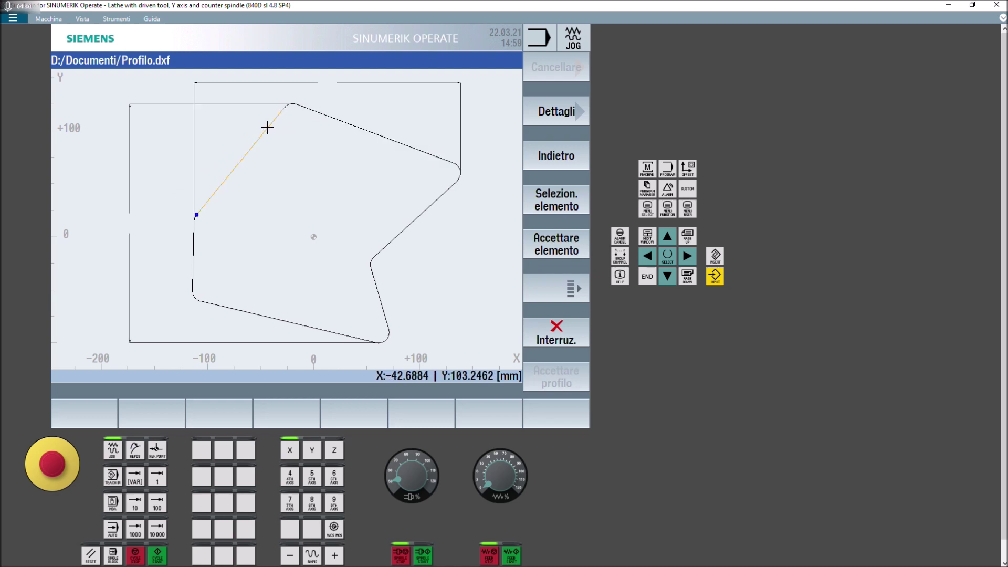
{"action": "left_click", "coordinate": [354, 127]}
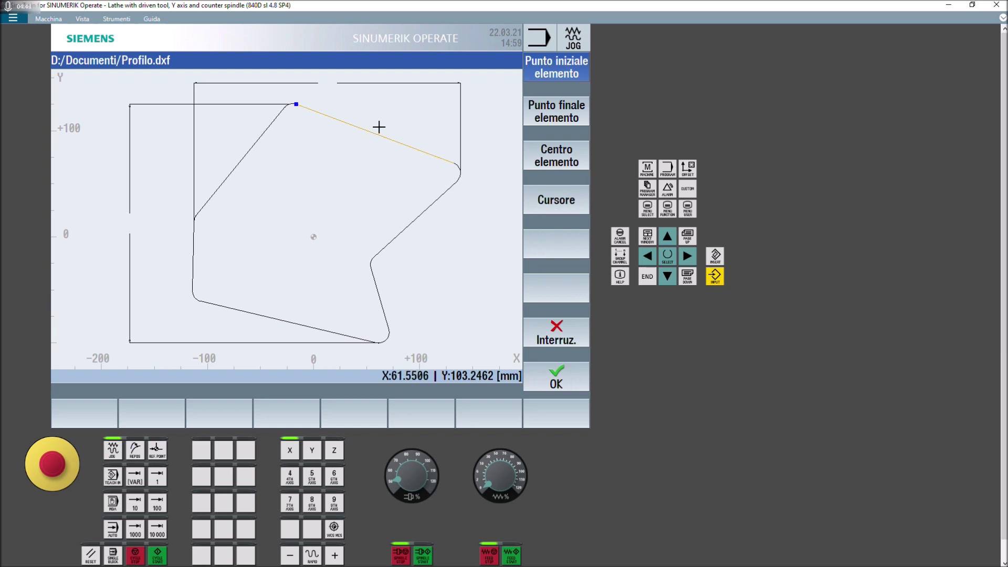
{"action": "left_click", "coordinate": [563, 110]}
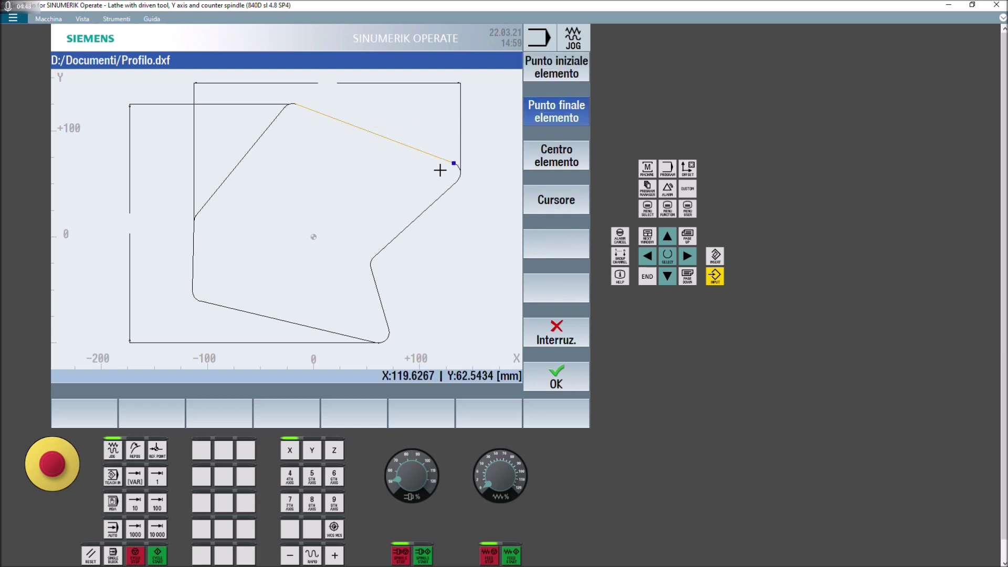
{"action": "left_click", "coordinate": [540, 153]}
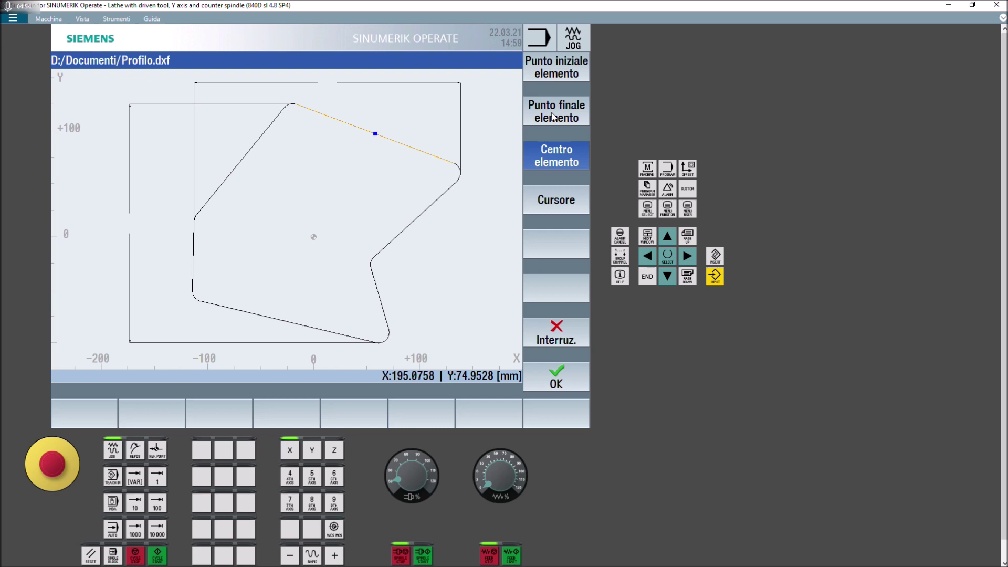
{"action": "left_click", "coordinate": [567, 67]}
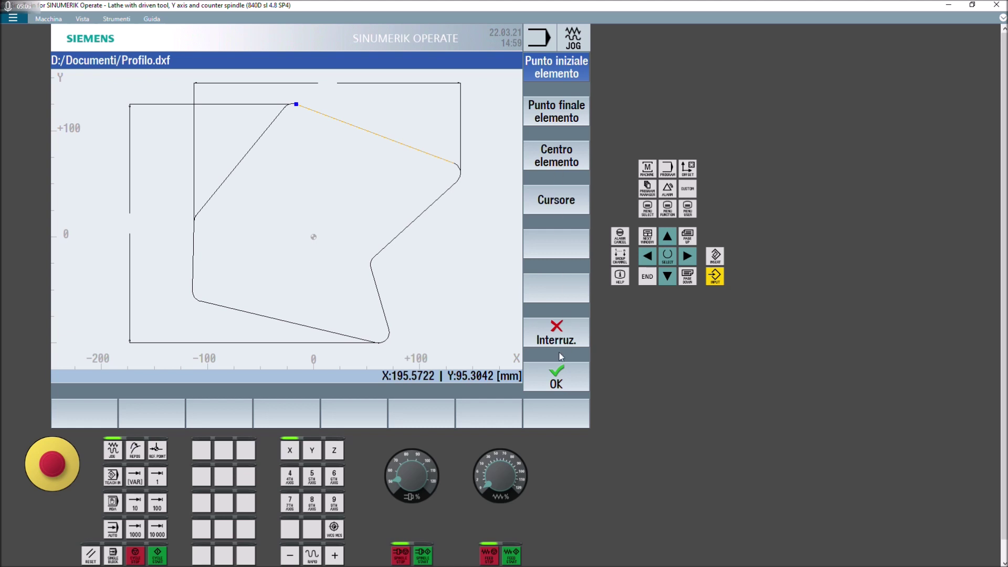
{"action": "left_click", "coordinate": [555, 382]}
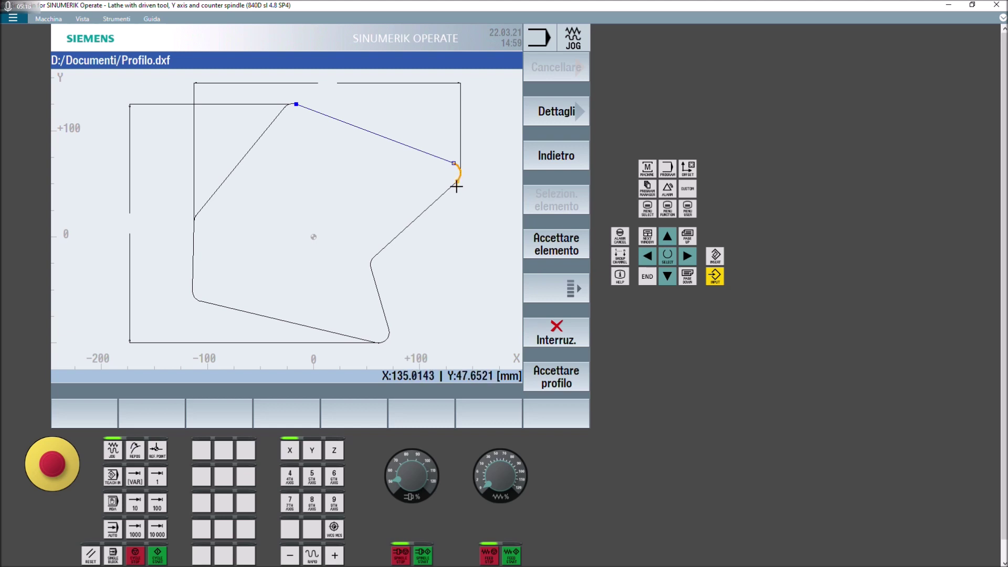
- Accept each arc and line around the profile until the contour closes, then finish
{"action": "left_click", "coordinate": [571, 249]}
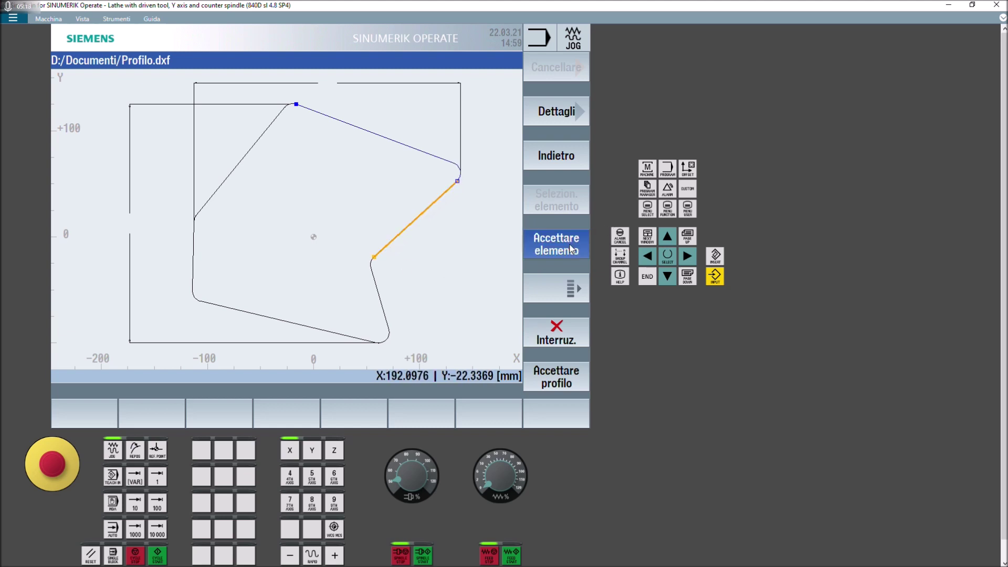
{"action": "left_click", "coordinate": [571, 249]}
{"action": "left_click", "coordinate": [571, 248]}
{"action": "left_click", "coordinate": [571, 249]}
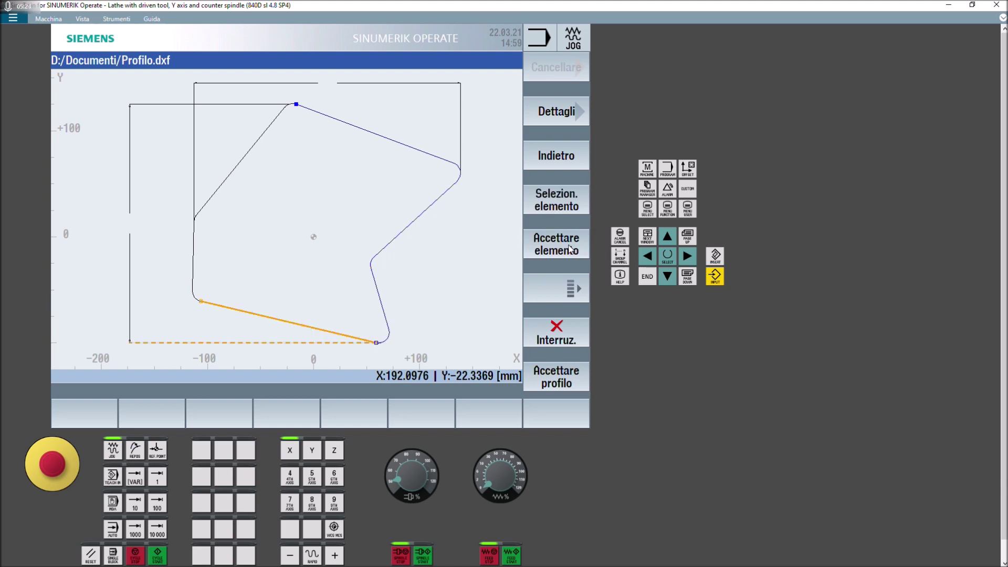
{"action": "left_click", "coordinate": [572, 248]}
{"action": "left_click", "coordinate": [570, 249]}
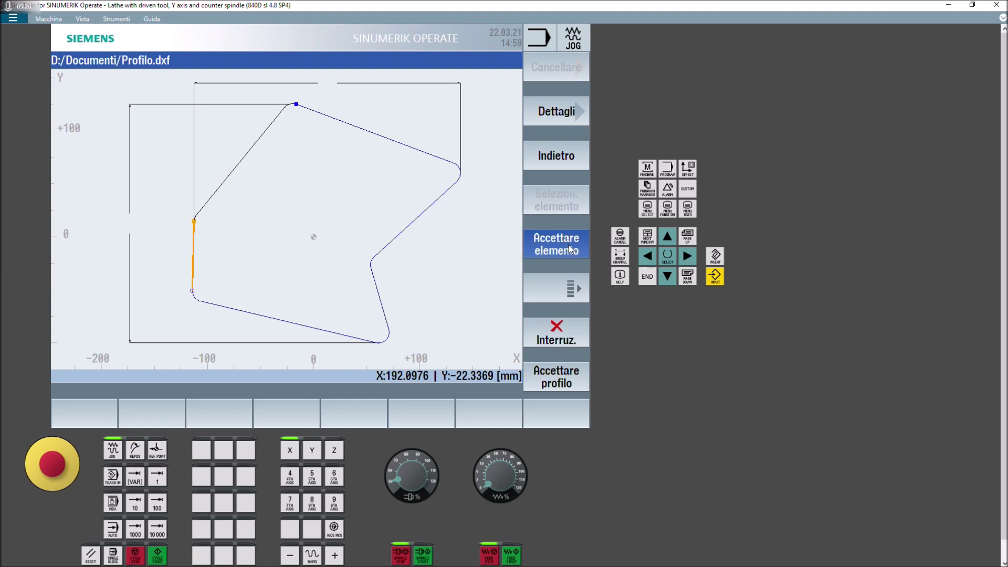
{"action": "left_click", "coordinate": [570, 249]}
{"action": "left_click", "coordinate": [570, 249]}
{"action": "left_click", "coordinate": [570, 249]}
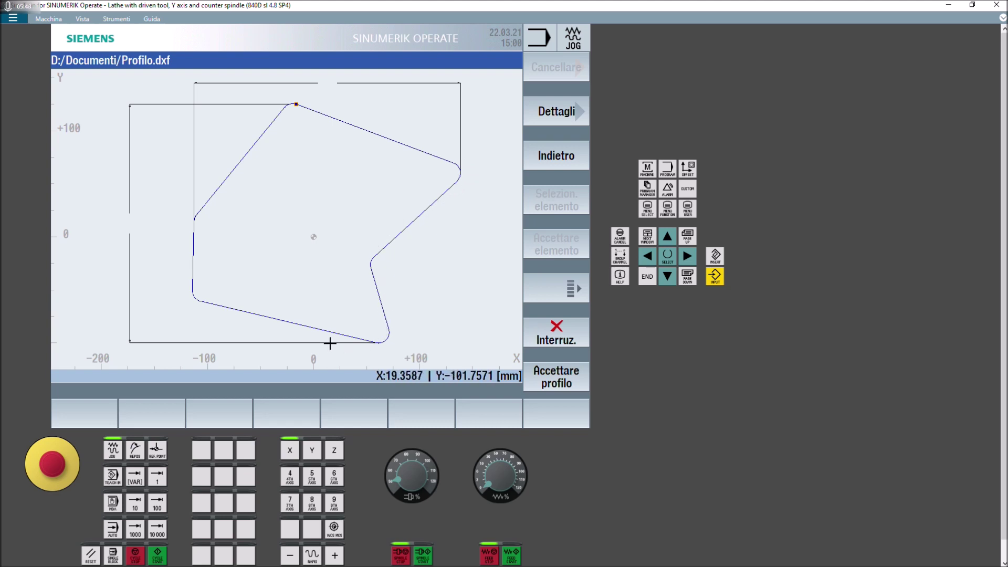
{"action": "left_click", "coordinate": [557, 384]}
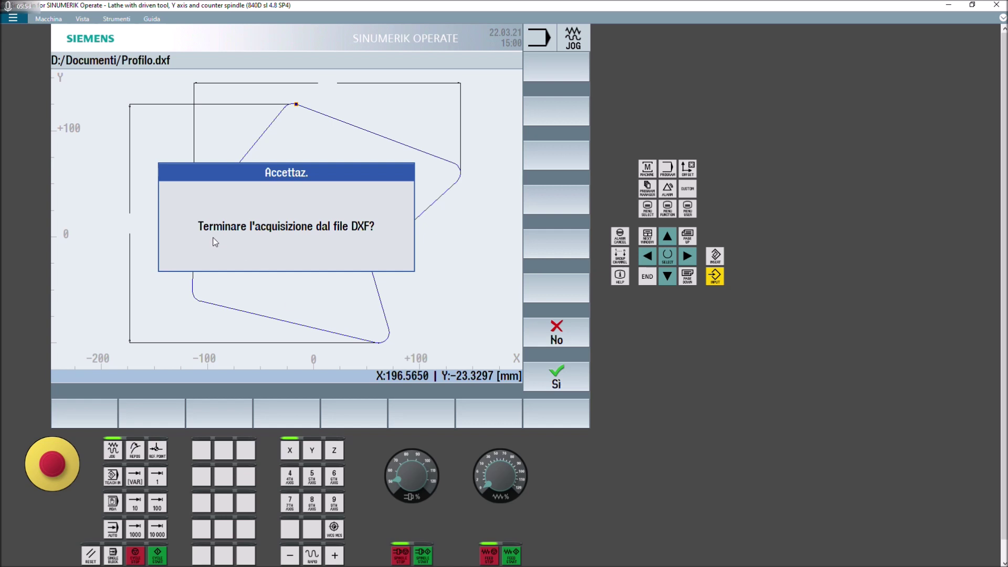
- End the DXF acquisition and accept PROFILO into the program
{"action": "left_click", "coordinate": [546, 374]}
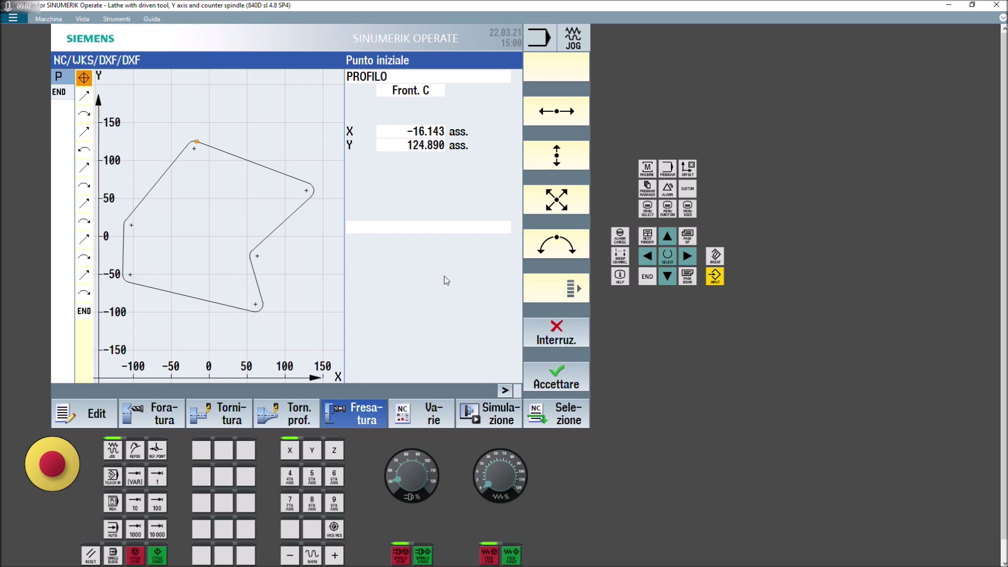
{"action": "left_click", "coordinate": [548, 381]}
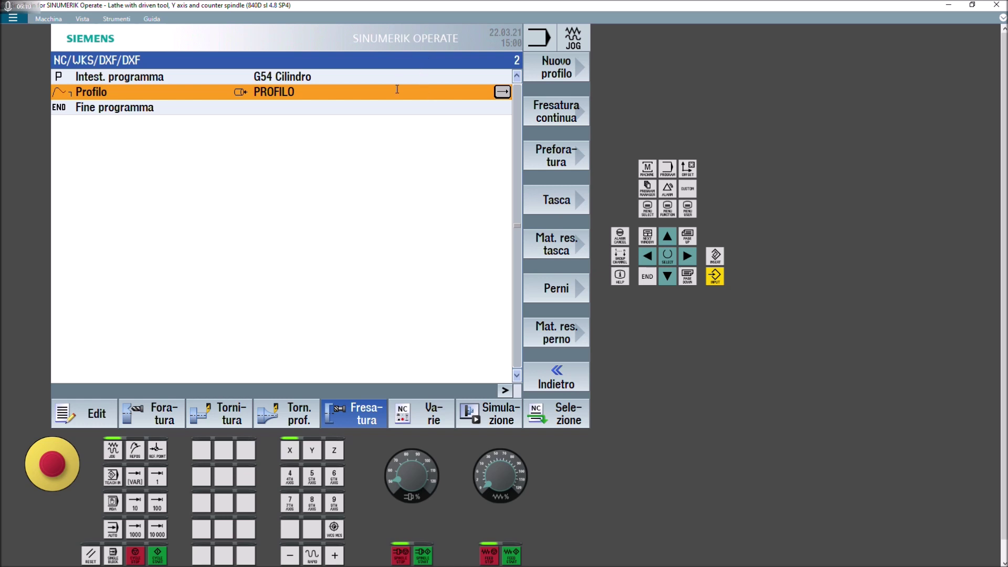
- Delete the Profilo step, leaving only the header and program end
{"action": "key", "text": "Delete"}
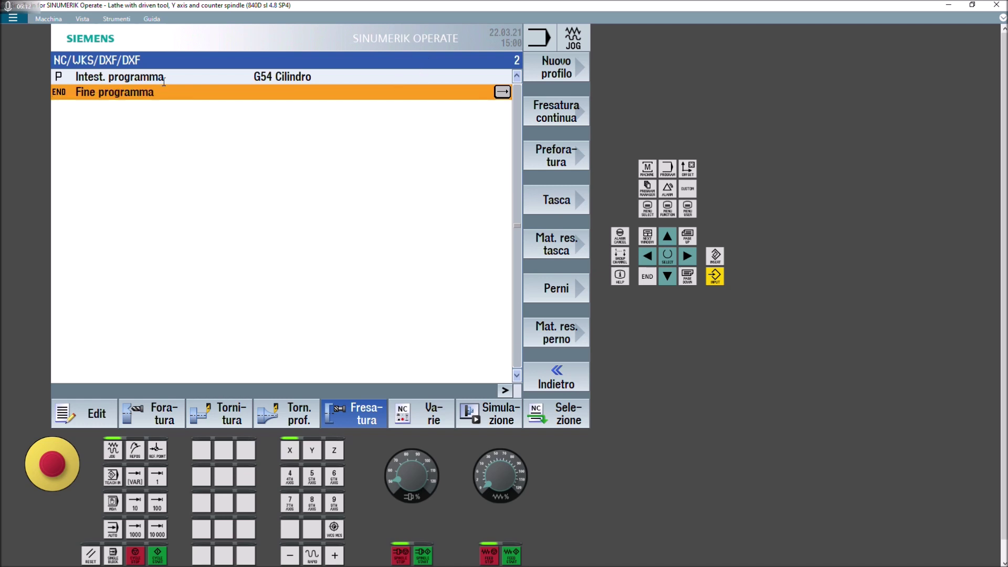
{"action": "key", "text": "Up"}
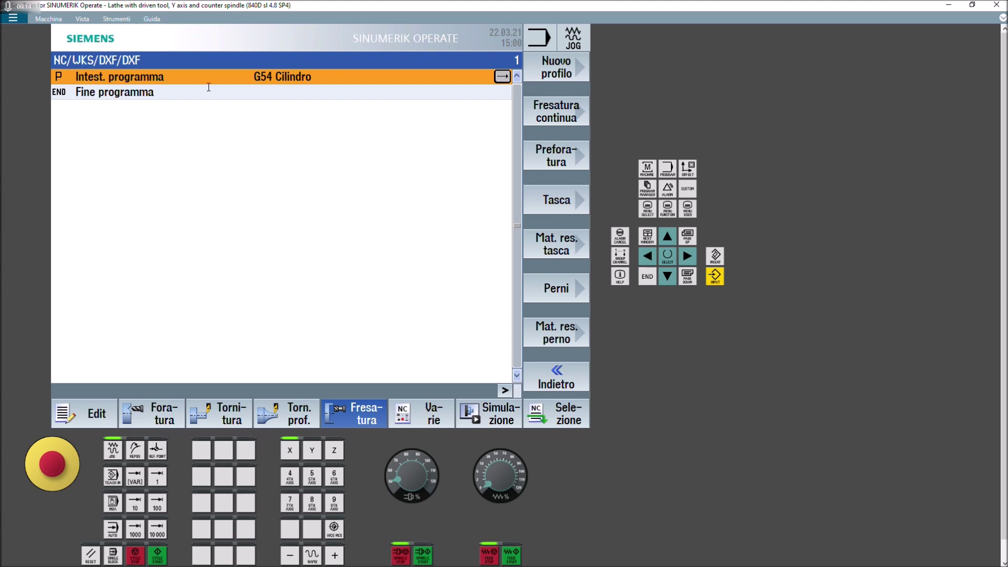
{"action": "left_click", "coordinate": [367, 417]}
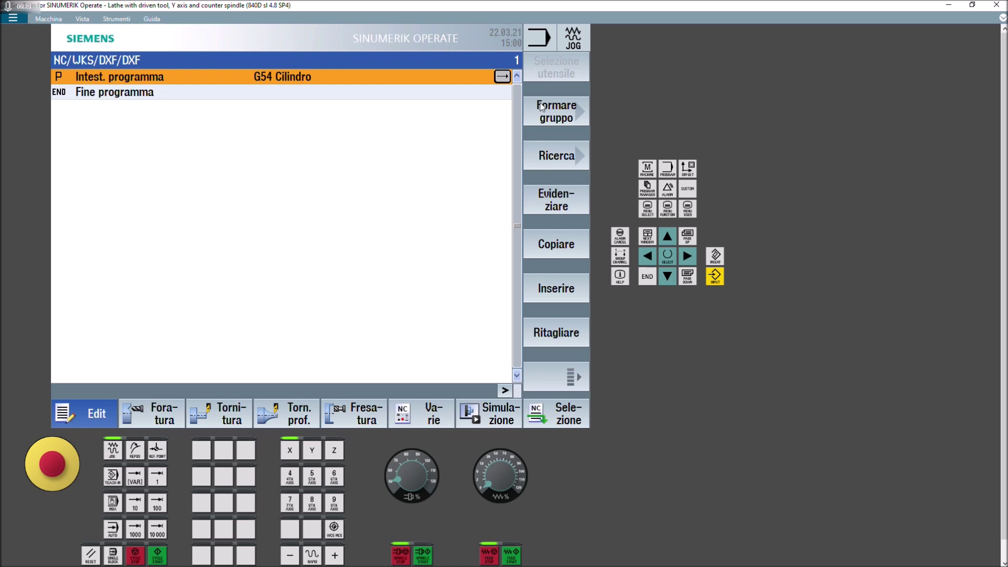
{"action": "left_click", "coordinate": [573, 385]}
- Start another new contour from the milling menu and edit its name
{"action": "left_click", "coordinate": [291, 420]}
{"action": "left_click", "coordinate": [357, 412]}
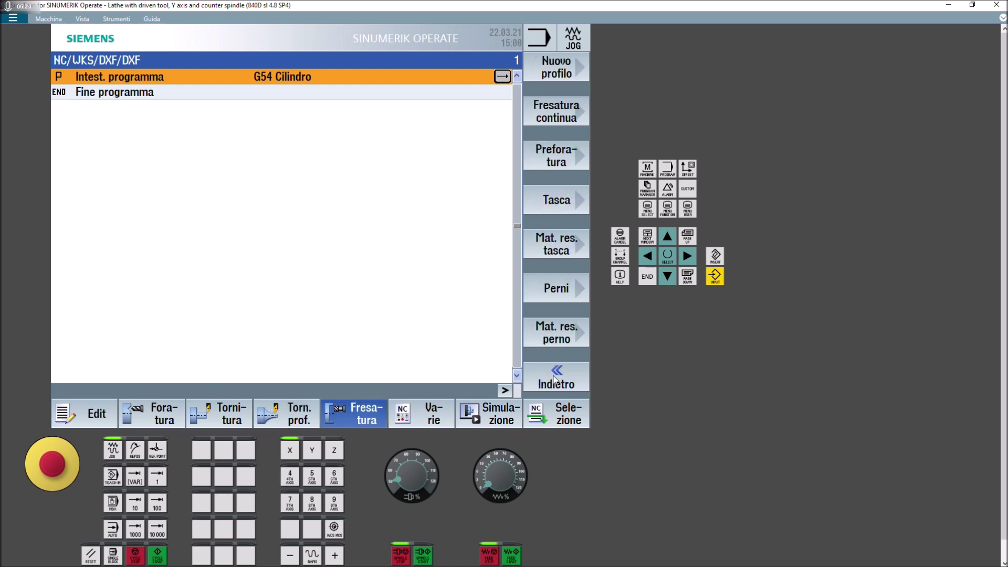
{"action": "left_click", "coordinate": [552, 73]}
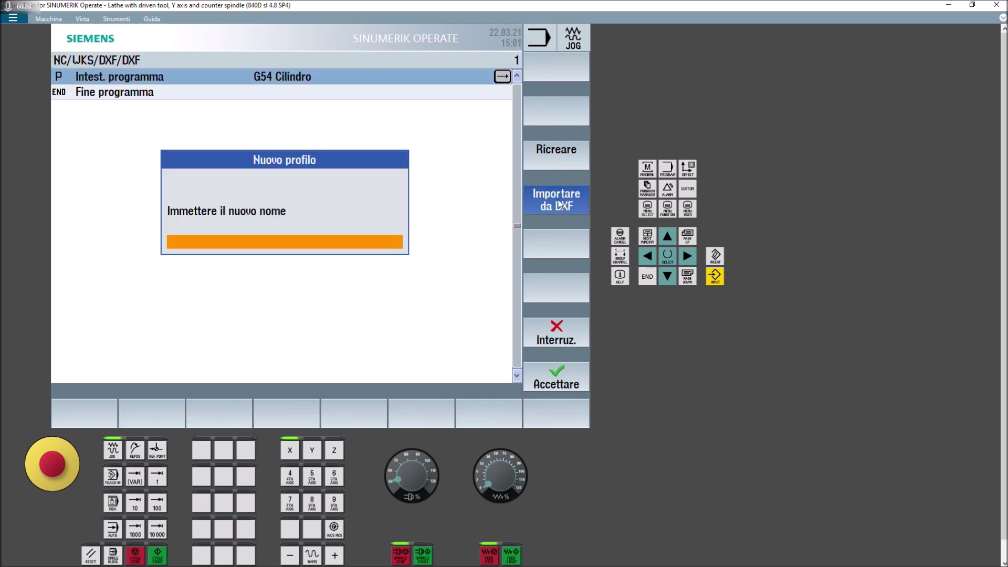
{"action": "left_click", "coordinate": [267, 242]}
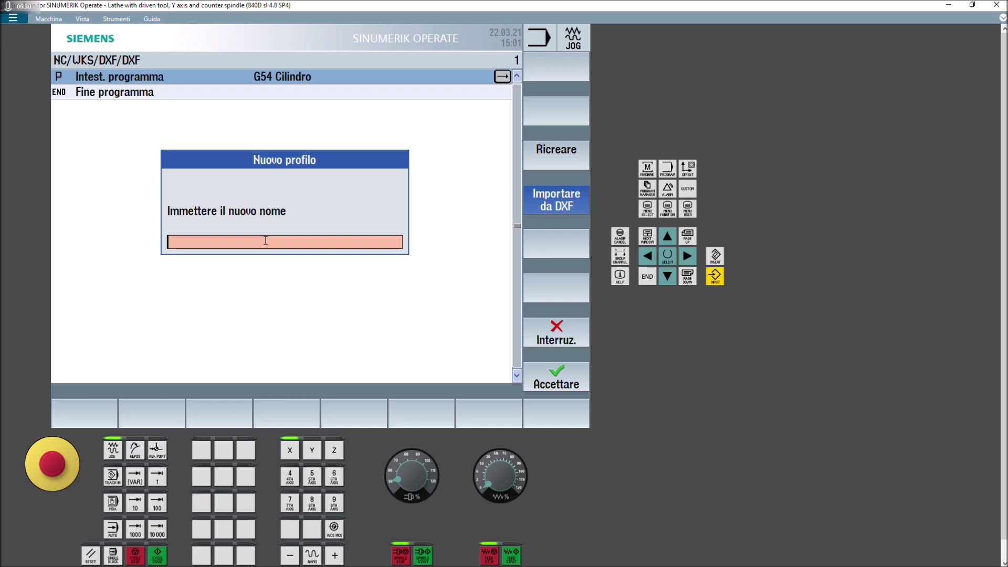
- Confirm the contour name and browse to the Documenti folder on drive D:
{"action": "type", "text": "profilo"}
{"action": "key", "text": "Return"}
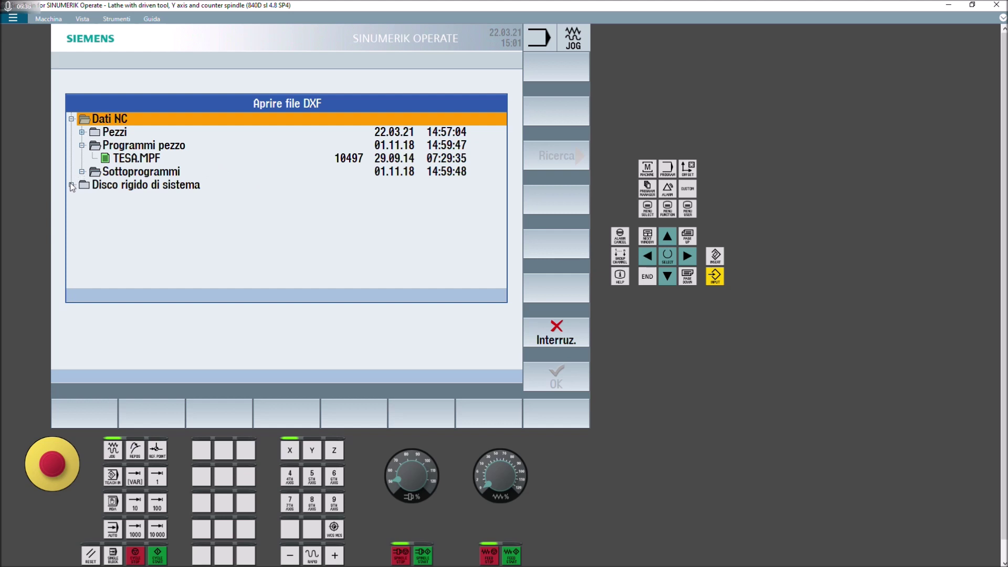
{"action": "left_click", "coordinate": [71, 184]}
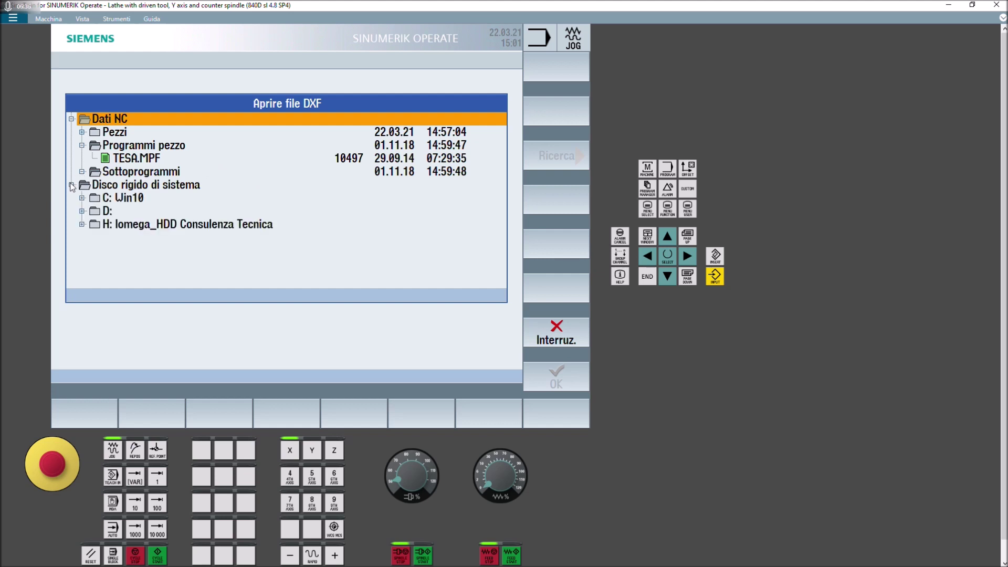
{"action": "left_click", "coordinate": [82, 211]}
{"action": "scroll", "coordinate": [185, 229], "scroll_direction": "down", "scroll_amount": 1}
{"action": "scroll", "coordinate": [184, 230], "scroll_direction": "down", "scroll_amount": 1}
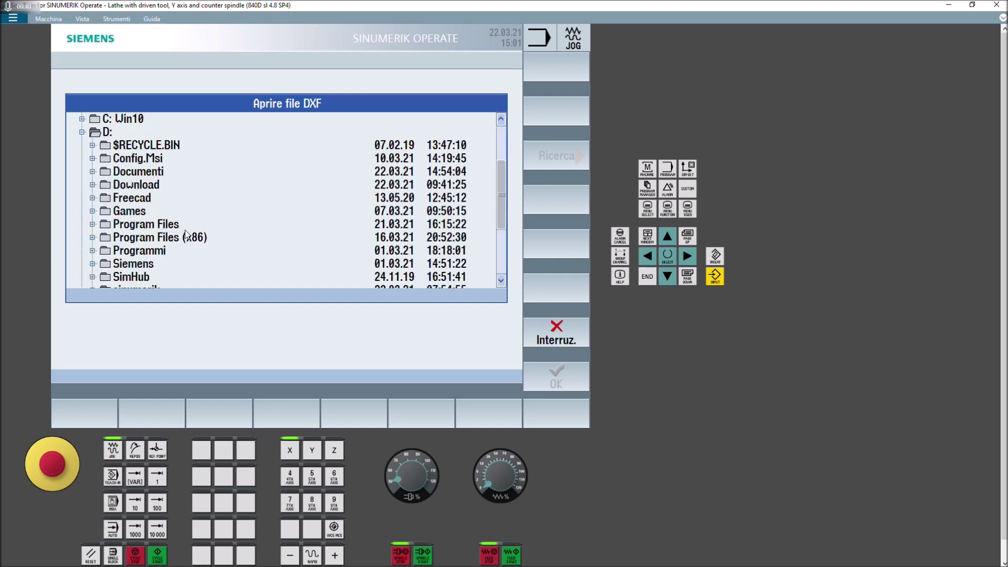
{"action": "scroll", "coordinate": [173, 234], "scroll_direction": "down", "scroll_amount": 1}
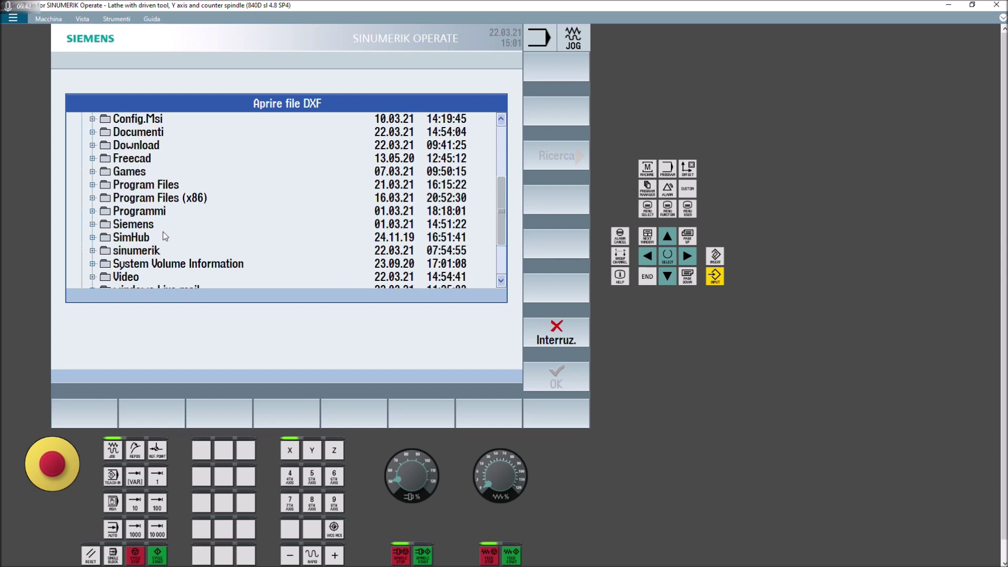
{"action": "double_click", "coordinate": [129, 133]}
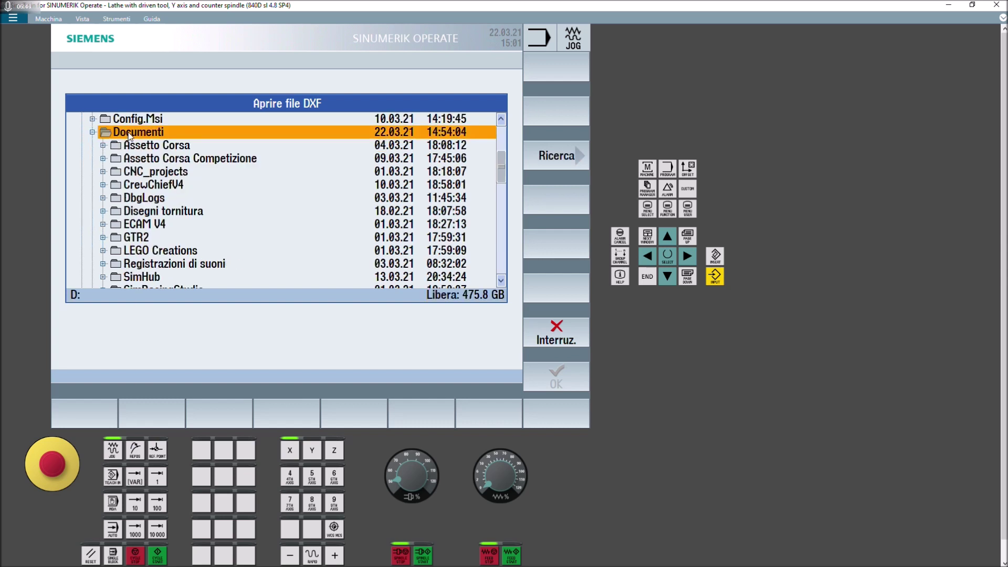
- Select Profilo.dxf and open it in the DXF view
{"action": "scroll", "coordinate": [185, 198], "scroll_direction": "down", "scroll_amount": 2}
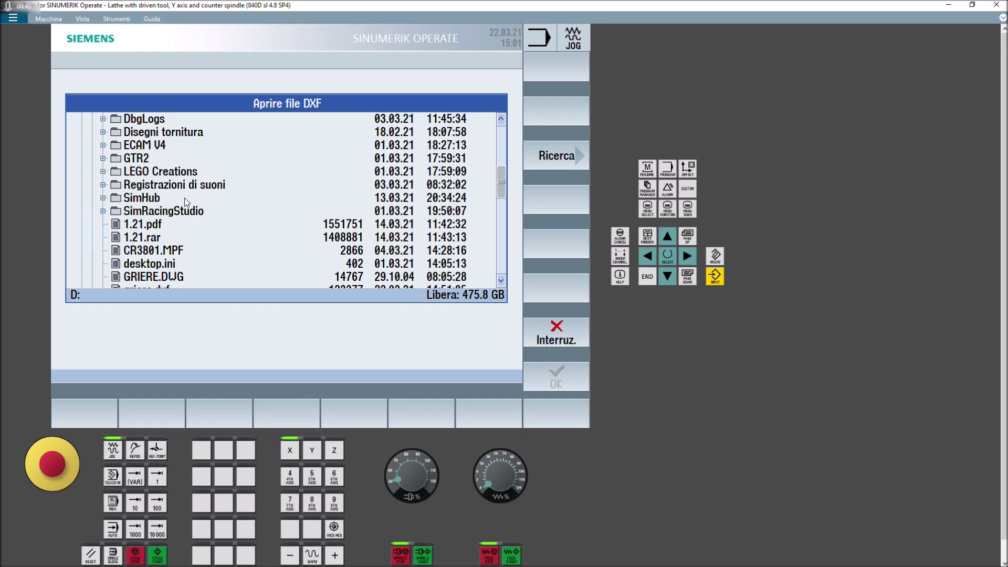
{"action": "scroll", "coordinate": [183, 198], "scroll_direction": "down", "scroll_amount": 1}
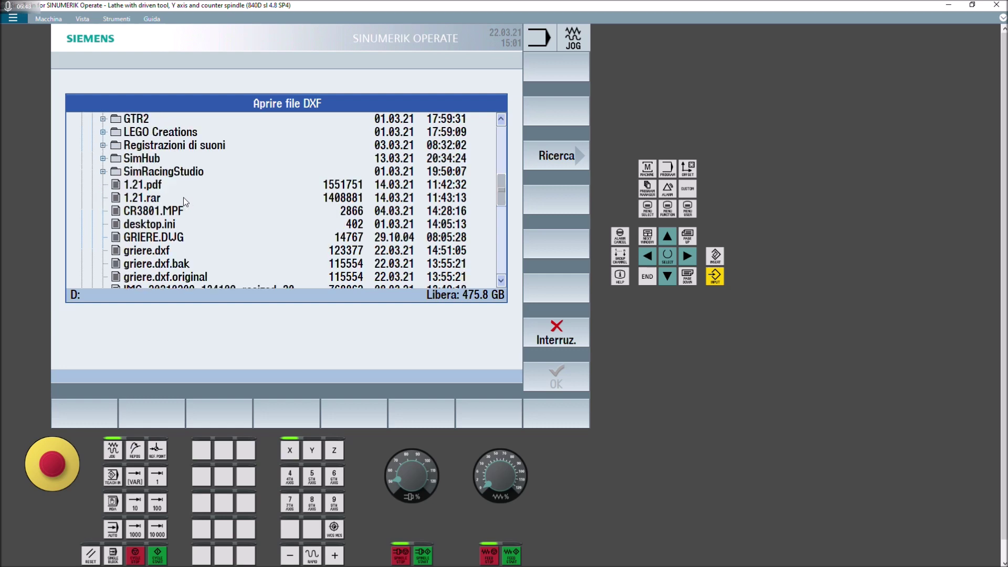
{"action": "scroll", "coordinate": [184, 197], "scroll_direction": "down", "scroll_amount": 1}
{"action": "scroll", "coordinate": [180, 205], "scroll_direction": "down", "scroll_amount": 1}
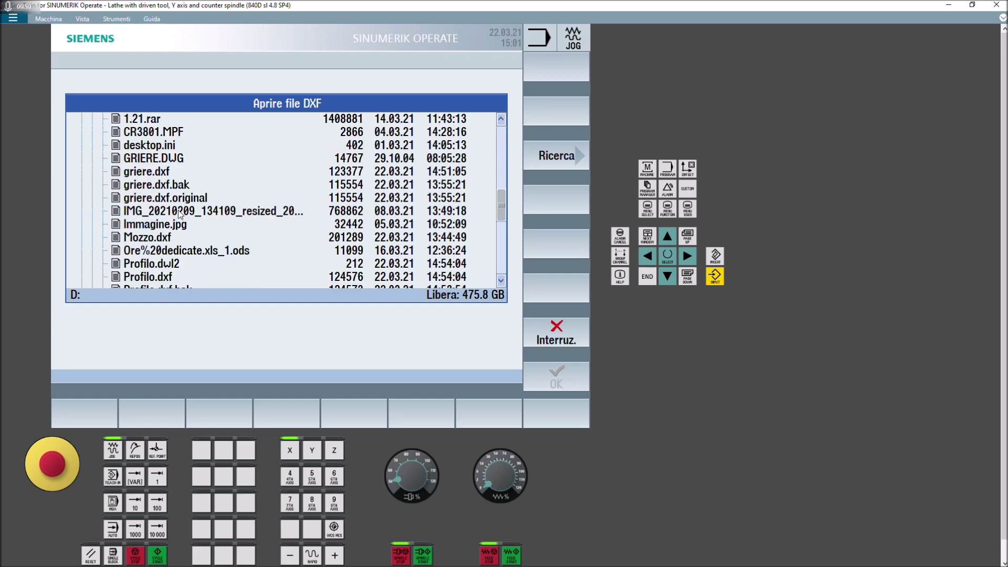
{"action": "scroll", "coordinate": [168, 224], "scroll_direction": "down", "scroll_amount": 1}
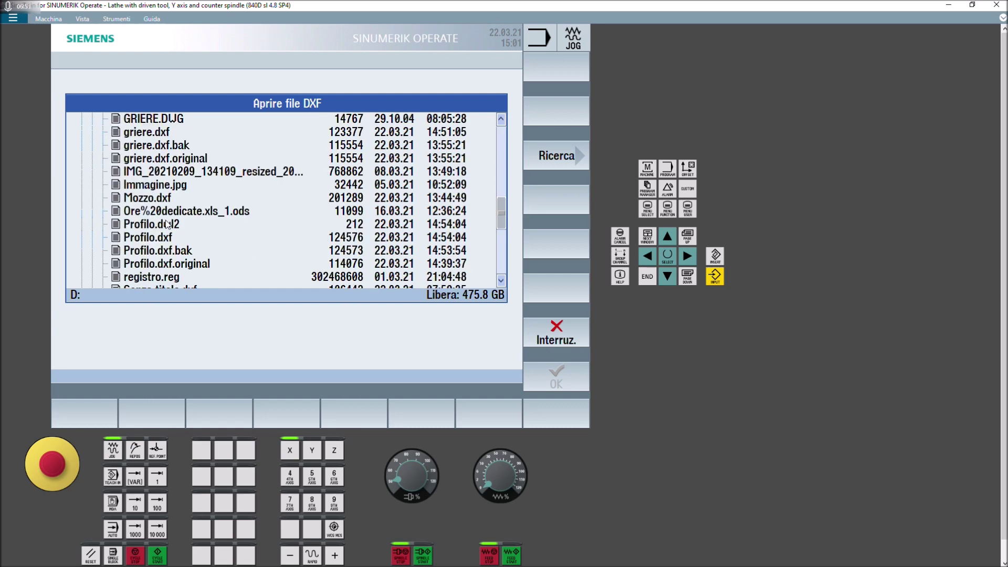
{"action": "scroll", "coordinate": [148, 218], "scroll_direction": "down", "scroll_amount": 1}
{"action": "left_click", "coordinate": [139, 198]}
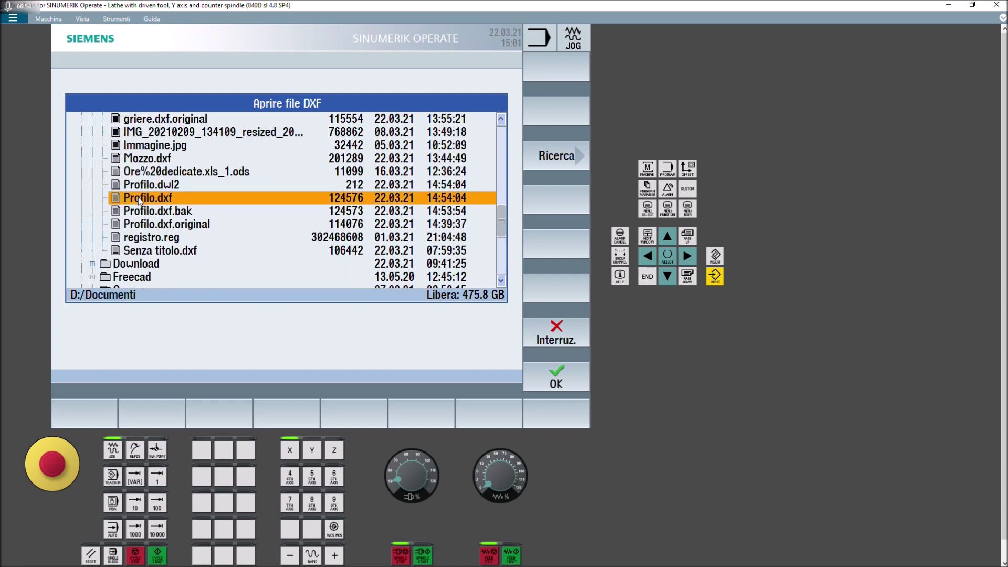
{"action": "left_click", "coordinate": [544, 381]}
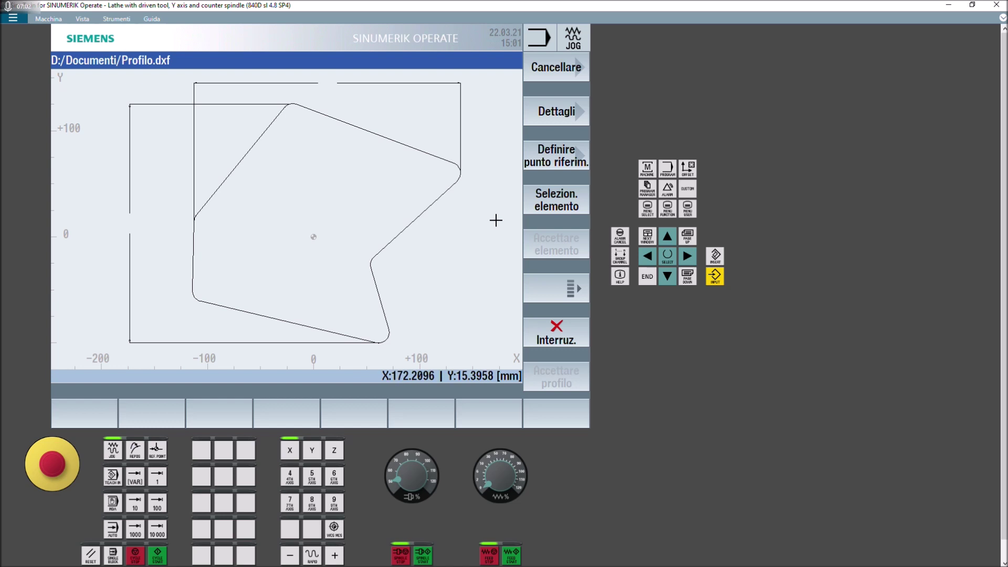
- Set the Profilo.dxf reference point at the drawing origin (X0 Y0) and begin picking elements
{"action": "left_click", "coordinate": [554, 161]}
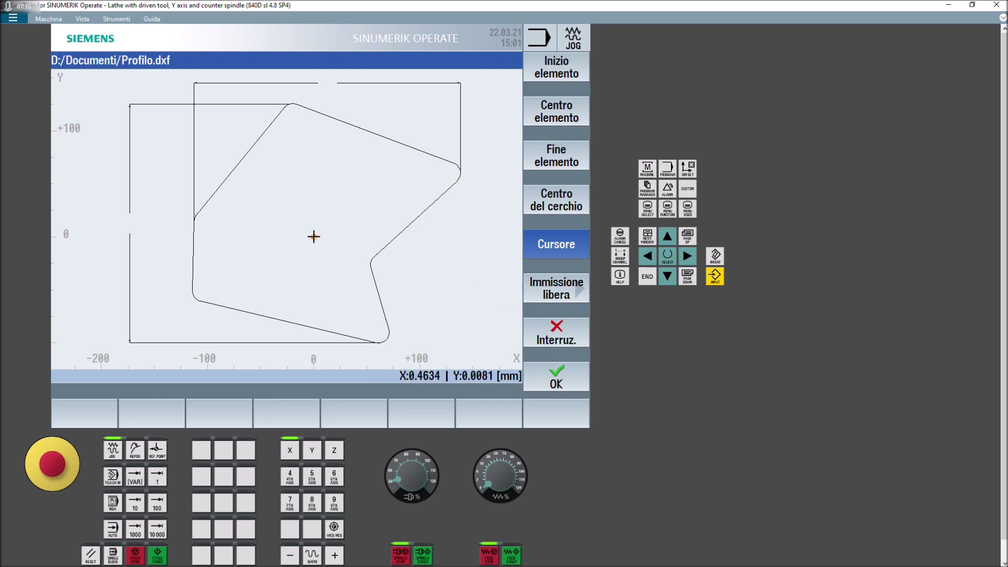
{"action": "left_click", "coordinate": [314, 236]}
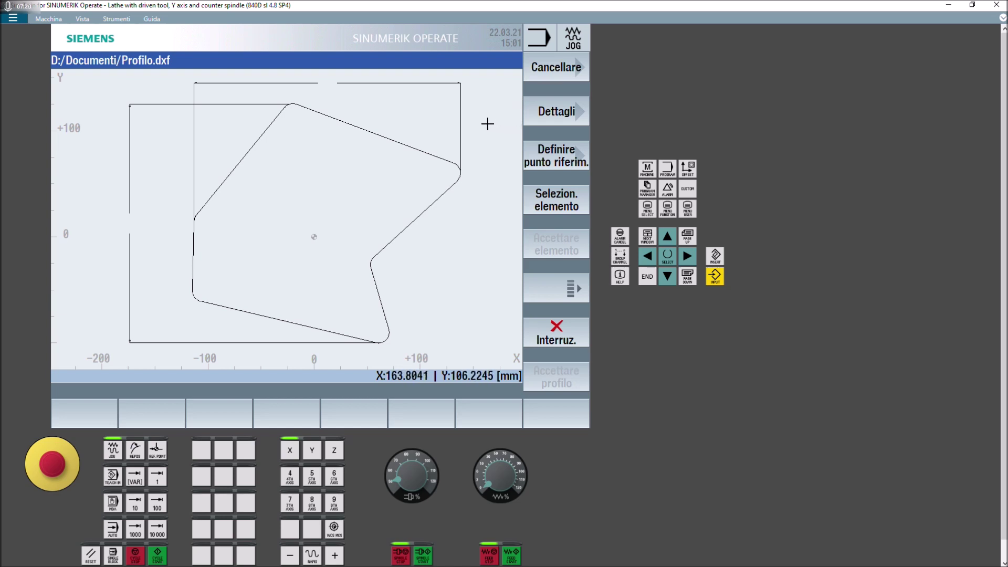
{"action": "left_click", "coordinate": [560, 203]}
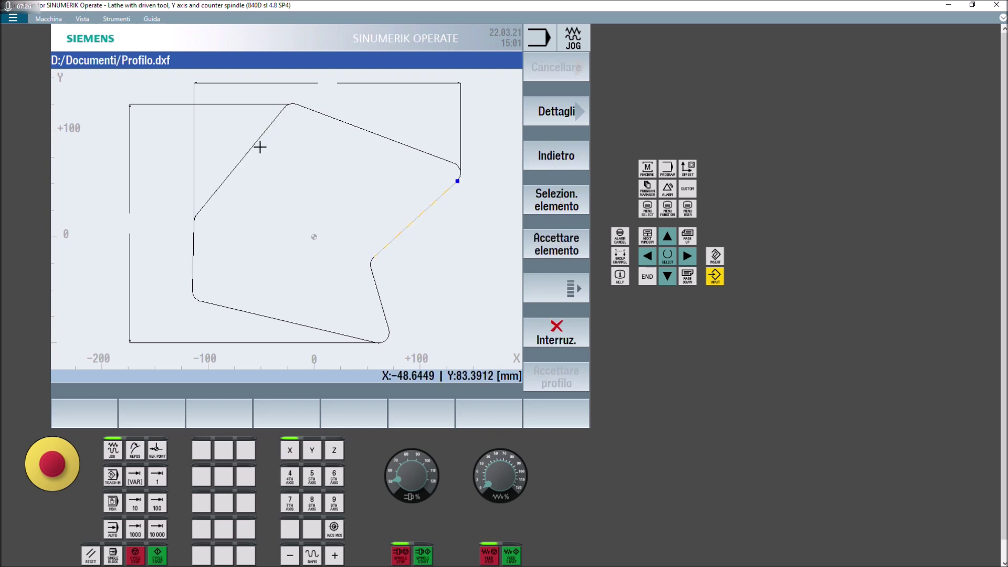
- Start the contour on the upper-left diagonal, with its start point at the lower end
{"action": "left_click", "coordinate": [226, 100]}
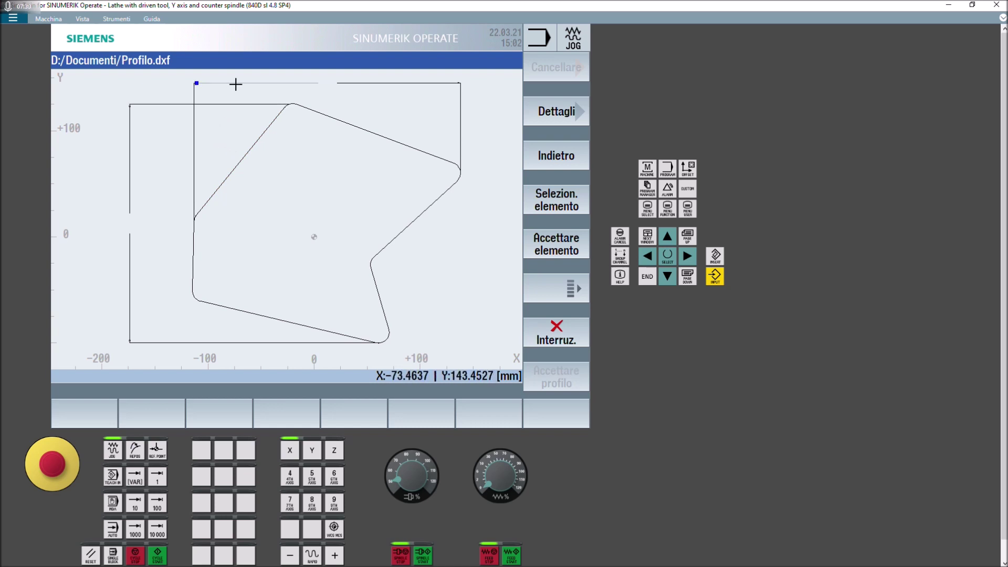
{"action": "left_click", "coordinate": [433, 150]}
{"action": "left_click", "coordinate": [239, 159]}
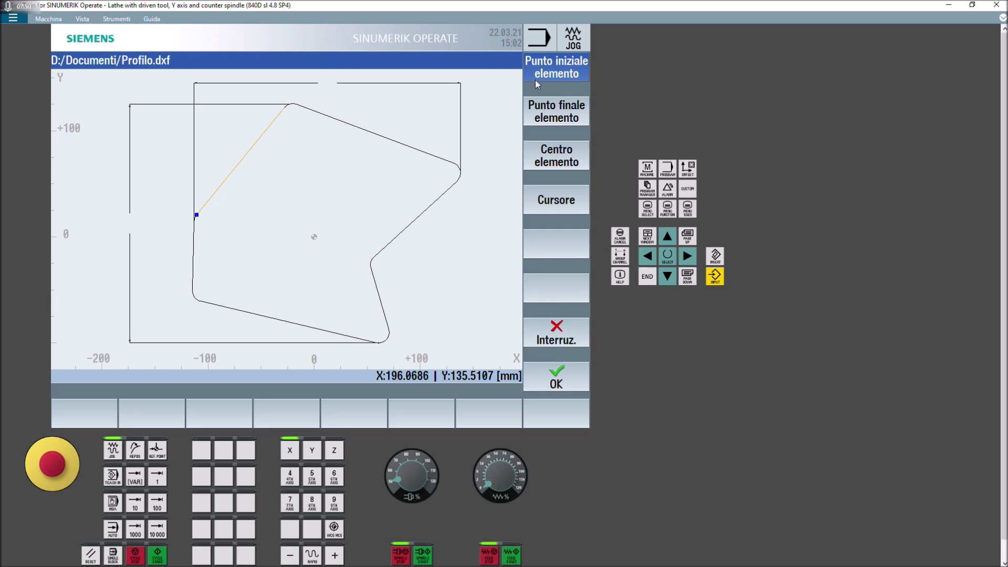
{"action": "left_click", "coordinate": [541, 113]}
{"action": "left_click", "coordinate": [547, 157]}
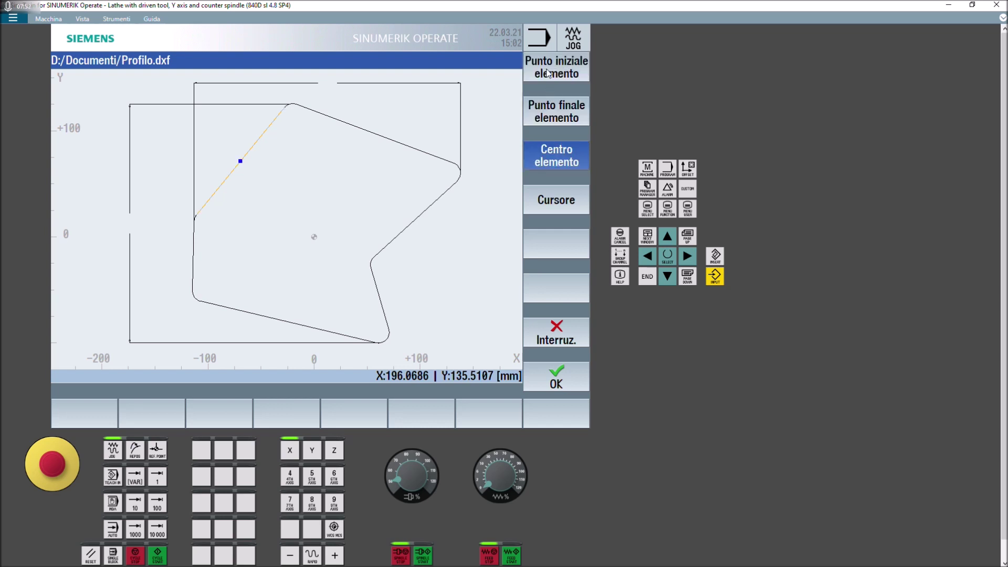
{"action": "left_click", "coordinate": [546, 73]}
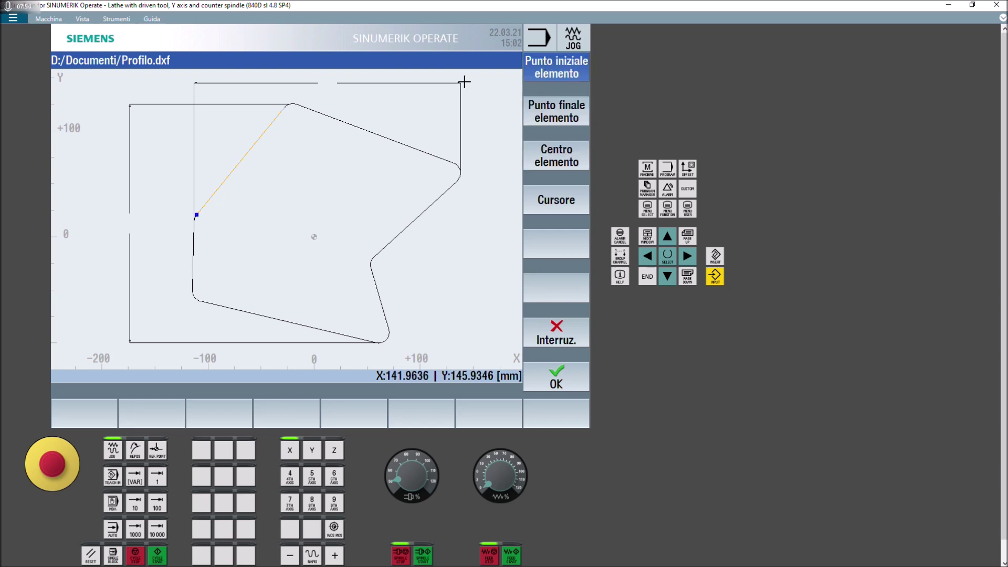
{"action": "left_click", "coordinate": [566, 375]}
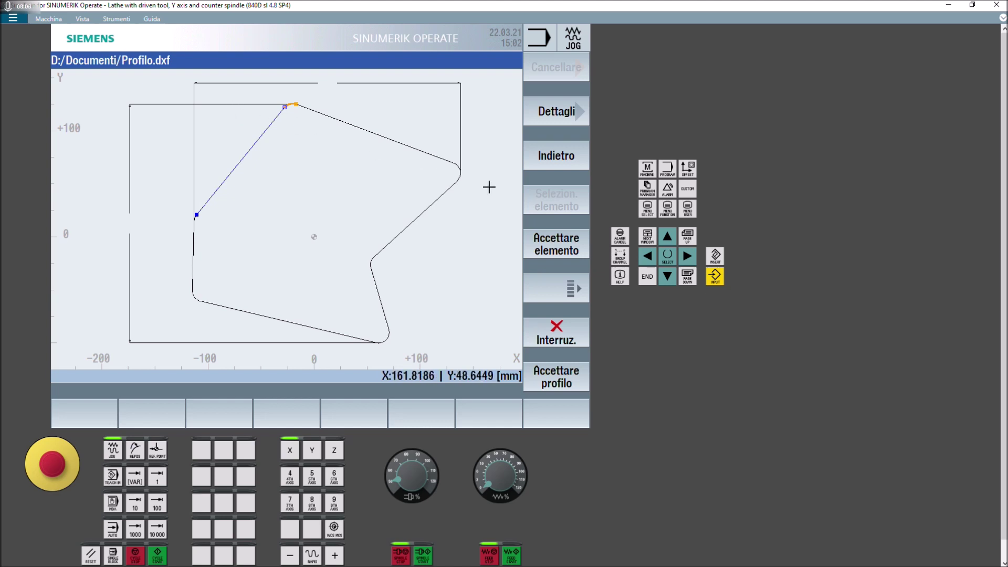
- Accept every element around the closed outline, then accept the whole profile
{"action": "left_click", "coordinate": [545, 250]}
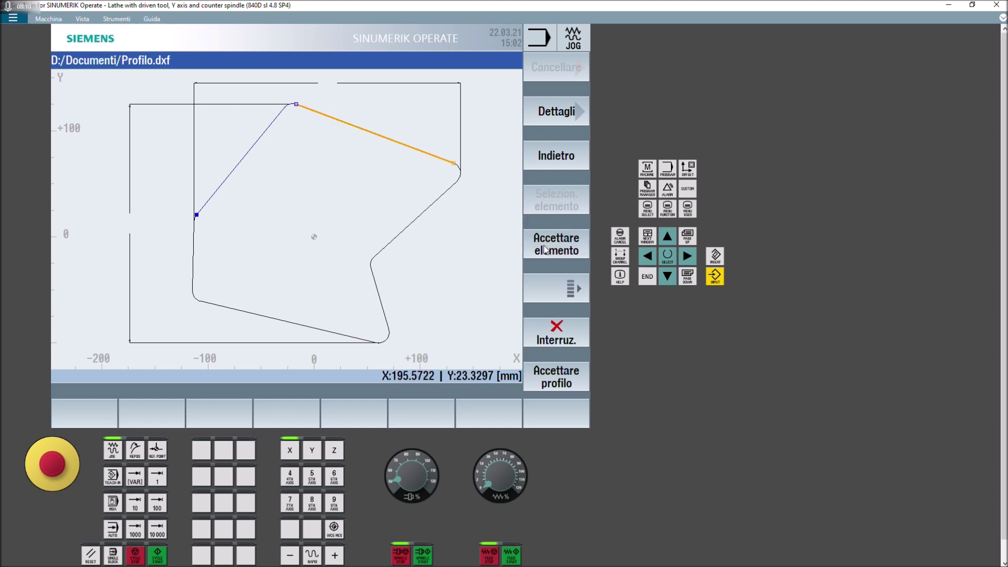
{"action": "left_click", "coordinate": [545, 250]}
{"action": "left_click", "coordinate": [545, 250]}
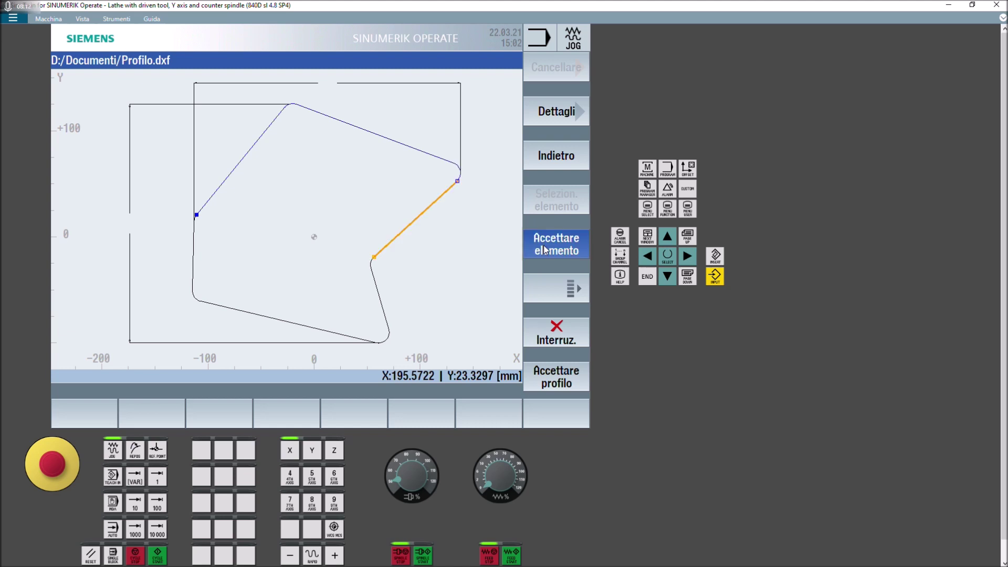
{"action": "left_click", "coordinate": [545, 250]}
{"action": "left_click", "coordinate": [544, 251]}
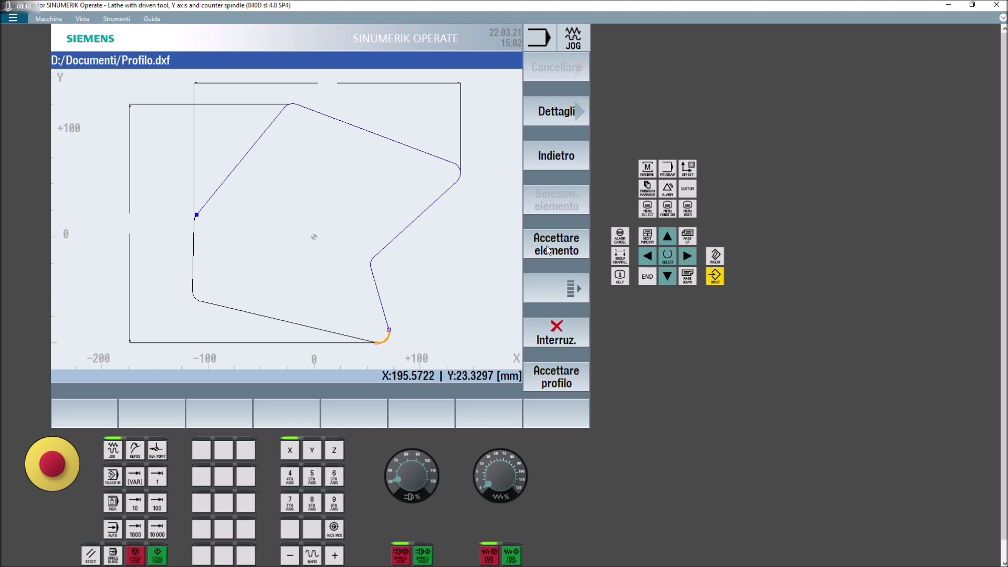
{"action": "left_click", "coordinate": [546, 251]}
{"action": "left_click", "coordinate": [547, 251]}
{"action": "left_click", "coordinate": [547, 250]}
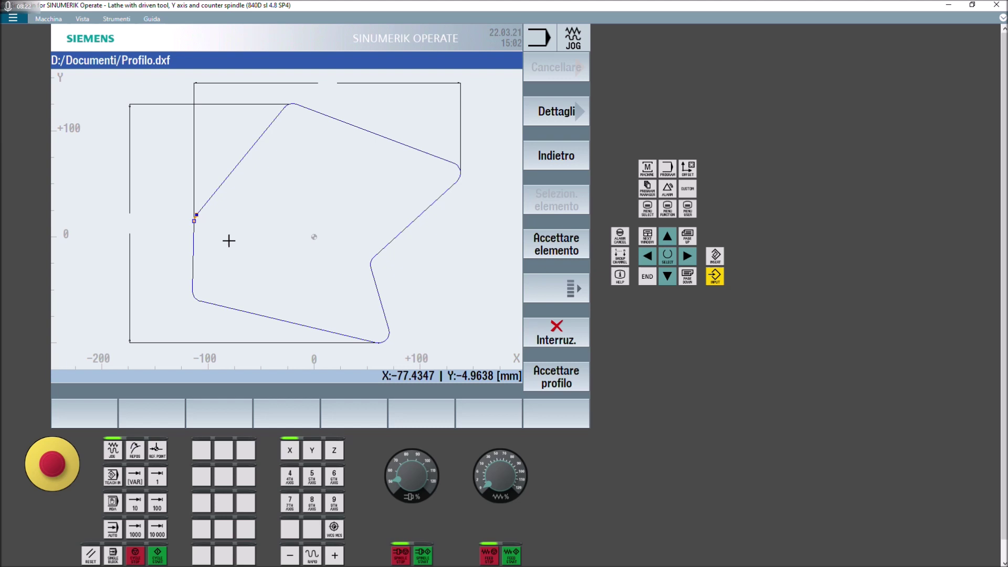
{"action": "left_click", "coordinate": [557, 382]}
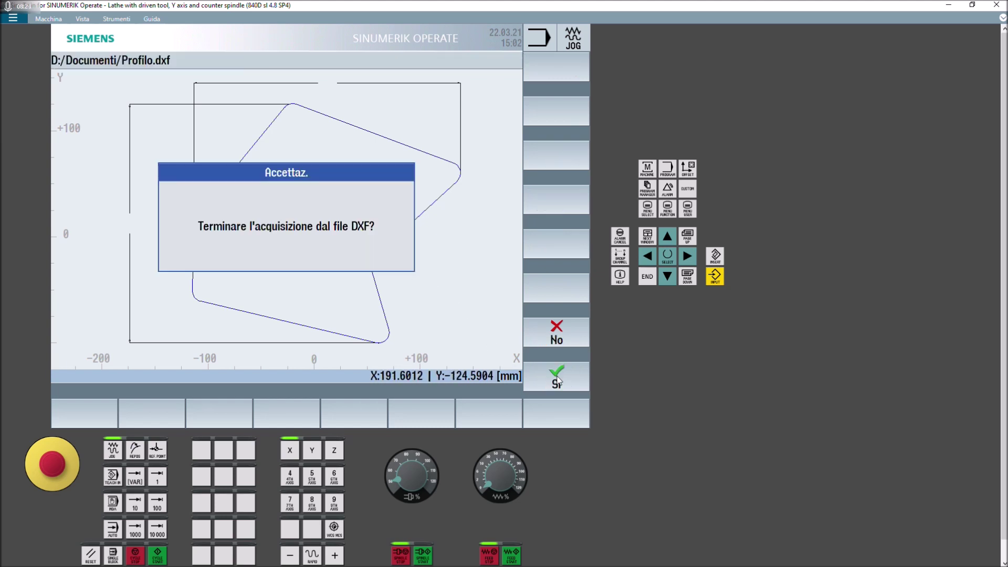
- End the DXF import, then cancel the contour editor and discard the profile changes
{"action": "left_click", "coordinate": [557, 381]}
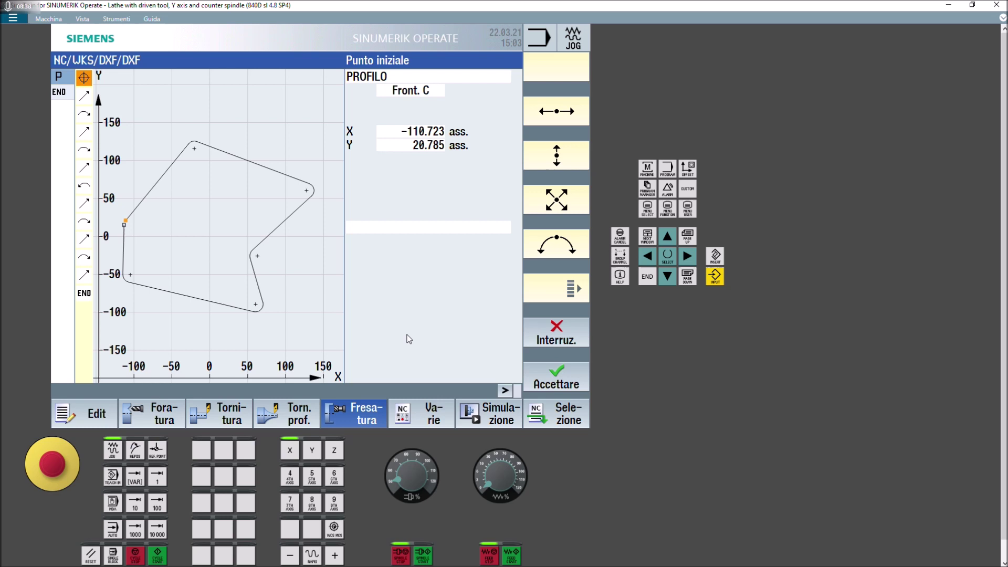
{"action": "left_click", "coordinate": [556, 342]}
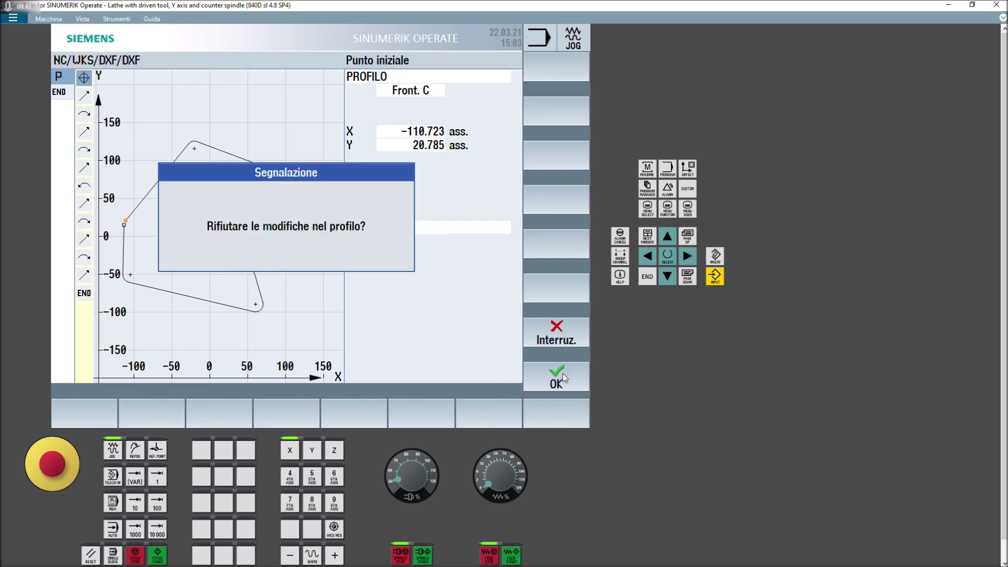
{"action": "left_click", "coordinate": [563, 381]}
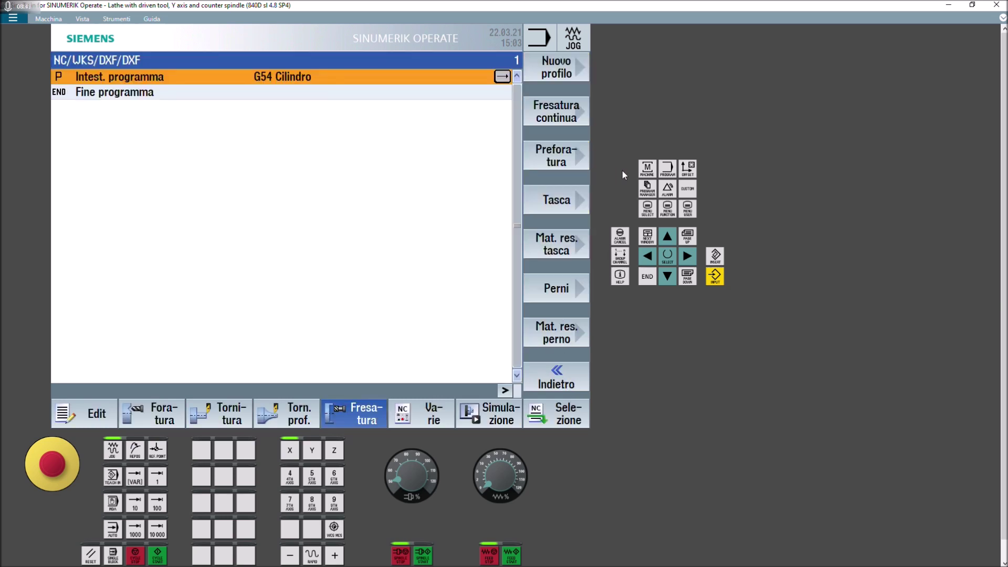
- Create a new contour named profilo and start its DXF import
{"action": "left_click", "coordinate": [553, 74]}
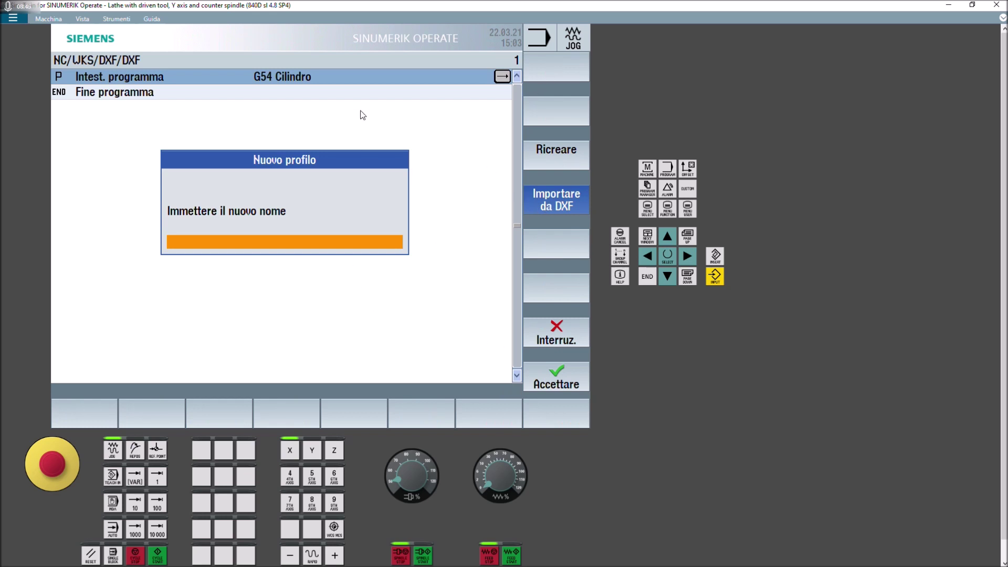
{"action": "type", "text": "profilo"}
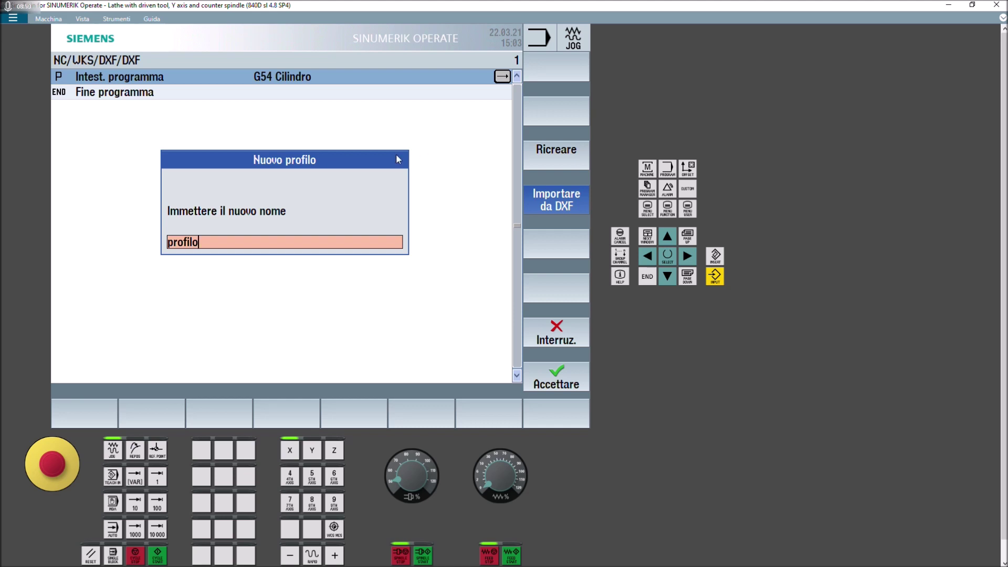
{"action": "key", "text": "Return"}
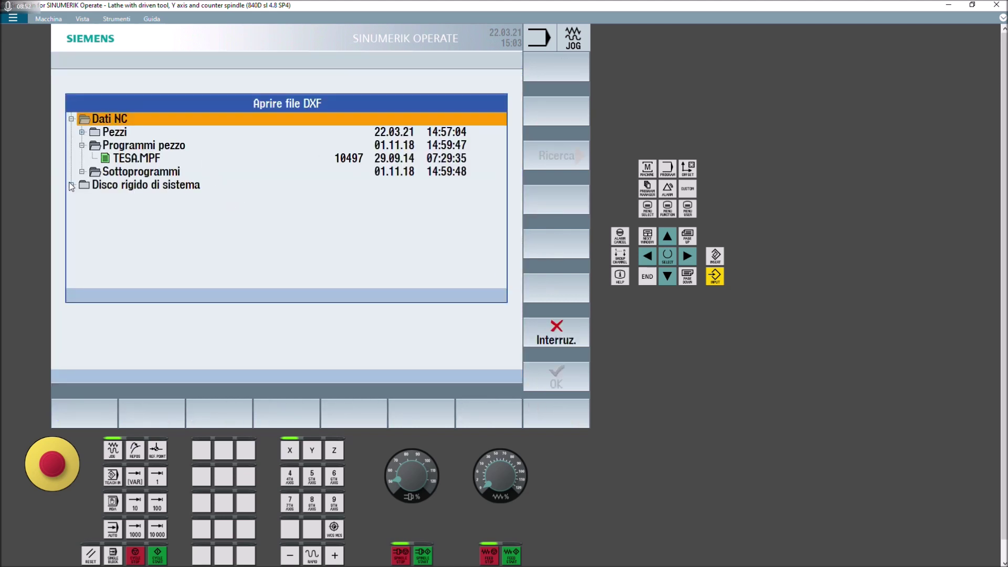
- Open Profilo.dxf from the Documenti folder on drive D
{"action": "left_click", "coordinate": [72, 185]}
{"action": "left_click", "coordinate": [82, 211]}
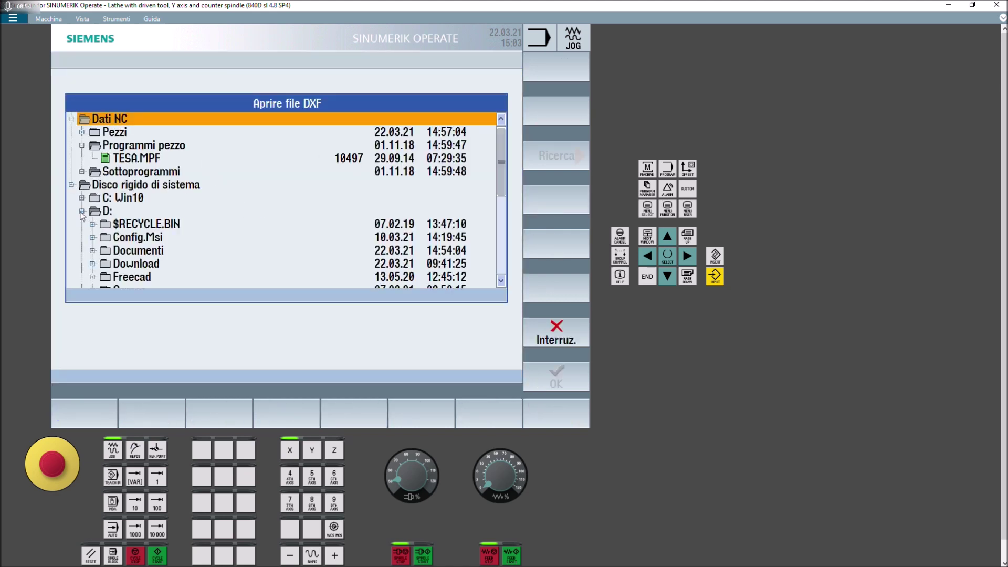
{"action": "scroll", "coordinate": [137, 244], "scroll_direction": "down", "scroll_amount": 1}
{"action": "scroll", "coordinate": [140, 245], "scroll_direction": "down", "scroll_amount": 1}
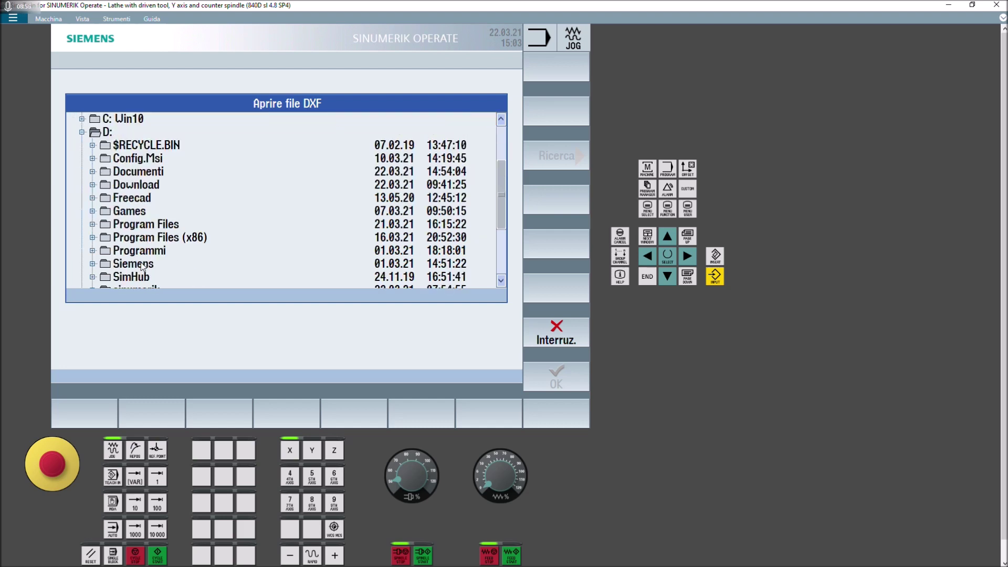
{"action": "double_click", "coordinate": [136, 172]}
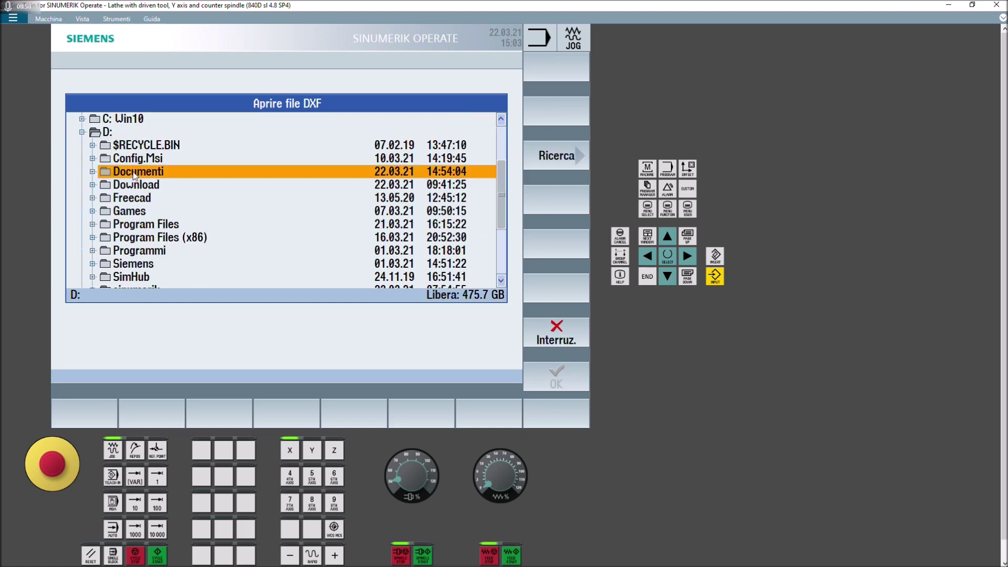
{"action": "scroll", "coordinate": [197, 199], "scroll_direction": "down", "scroll_amount": 2}
{"action": "scroll", "coordinate": [191, 199], "scroll_direction": "down", "scroll_amount": 1}
{"action": "scroll", "coordinate": [191, 199], "scroll_direction": "down", "scroll_amount": 1}
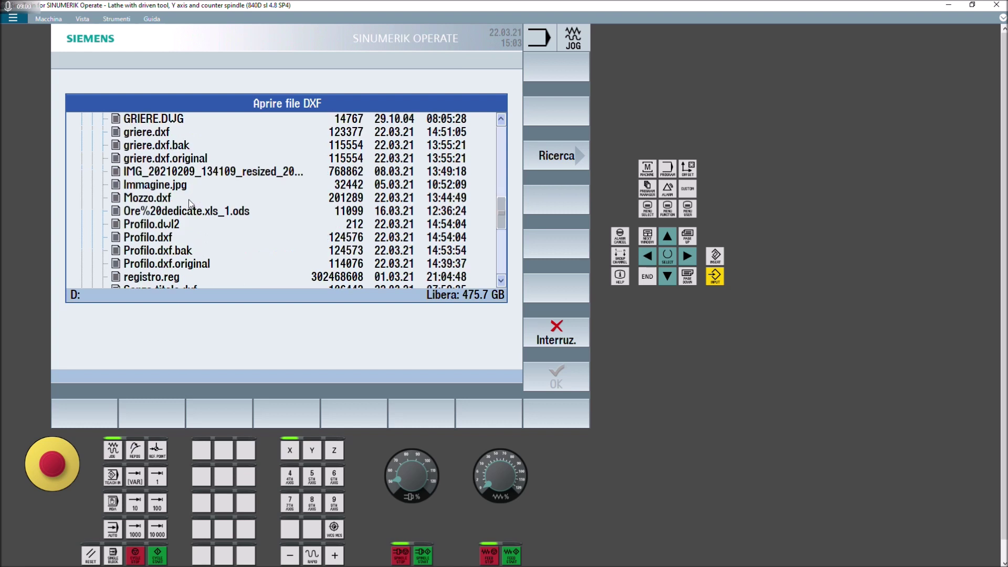
{"action": "double_click", "coordinate": [156, 242]}
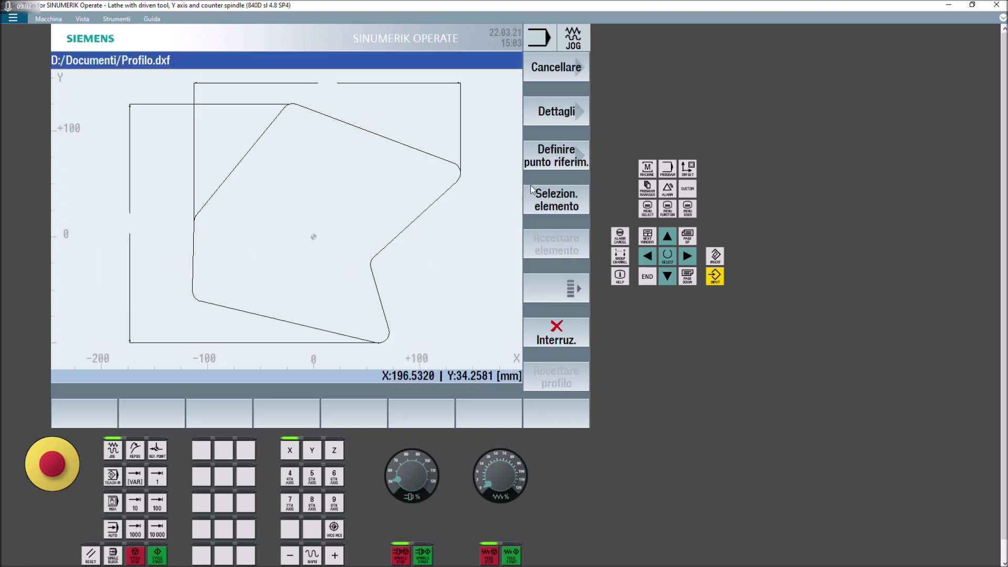
- Set the reference point at the drawing origin and confirm the first contour element's start point
{"action": "left_click", "coordinate": [548, 166]}
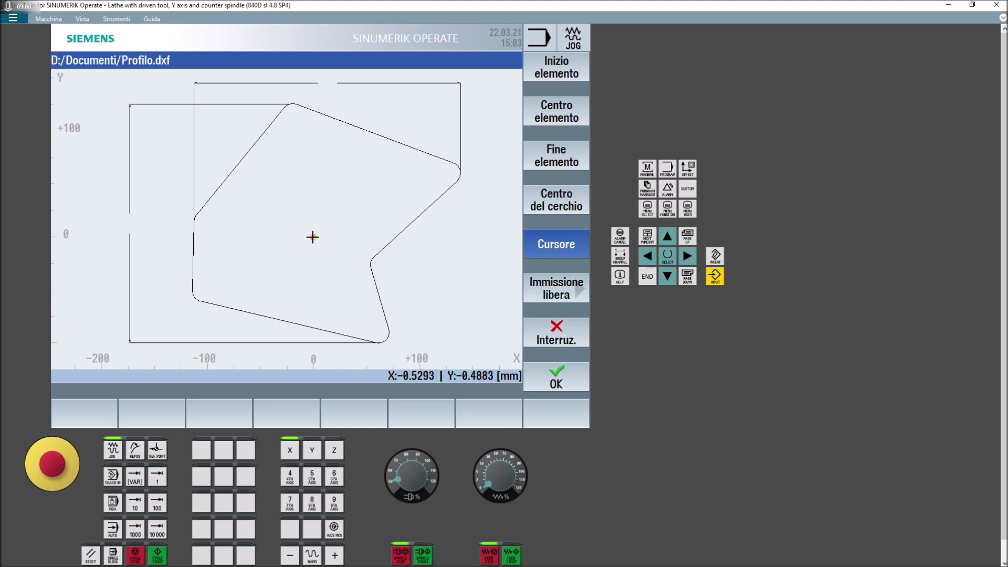
{"action": "left_click", "coordinate": [312, 237]}
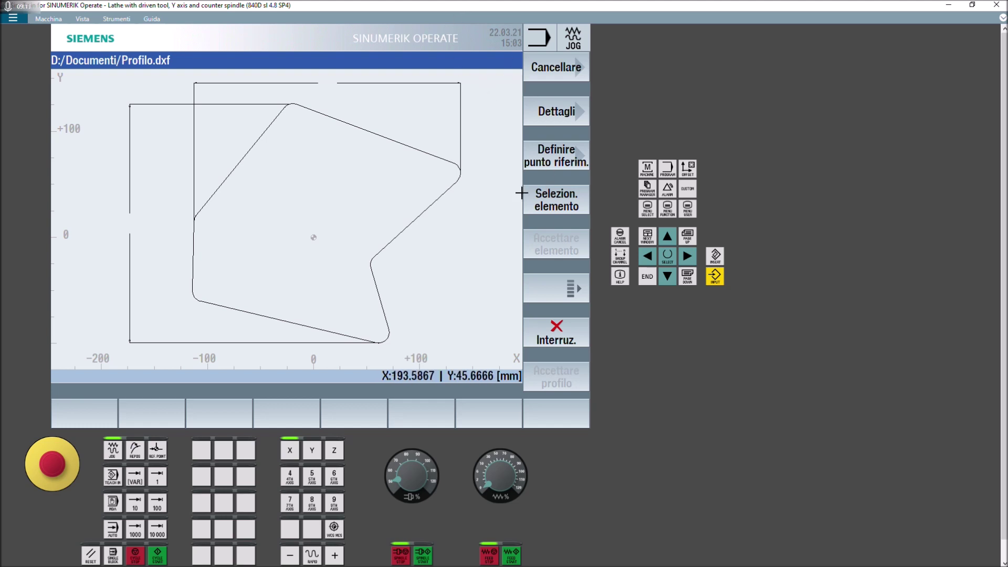
{"action": "left_click", "coordinate": [563, 208]}
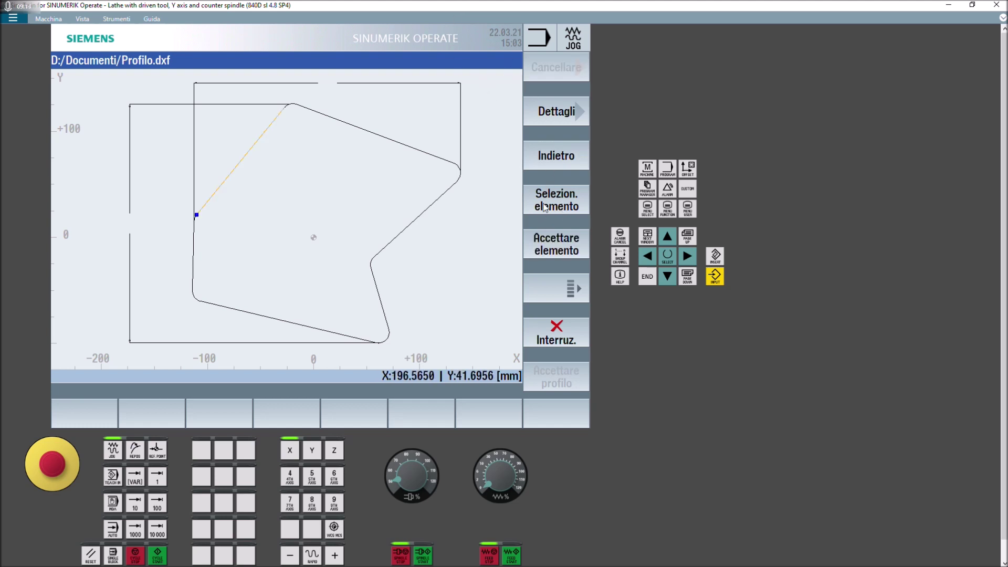
{"action": "left_click", "coordinate": [565, 246]}
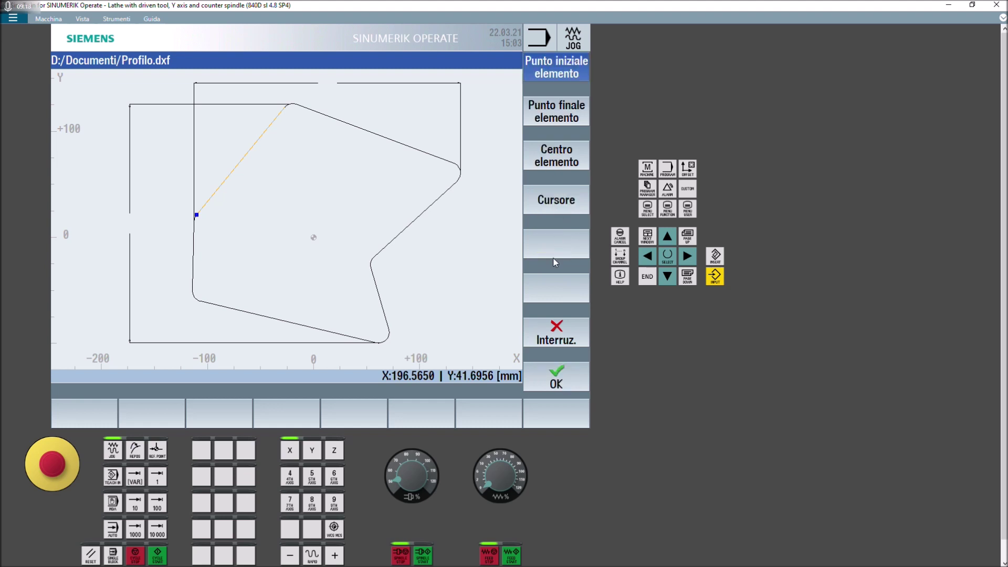
{"action": "left_click", "coordinate": [555, 377]}
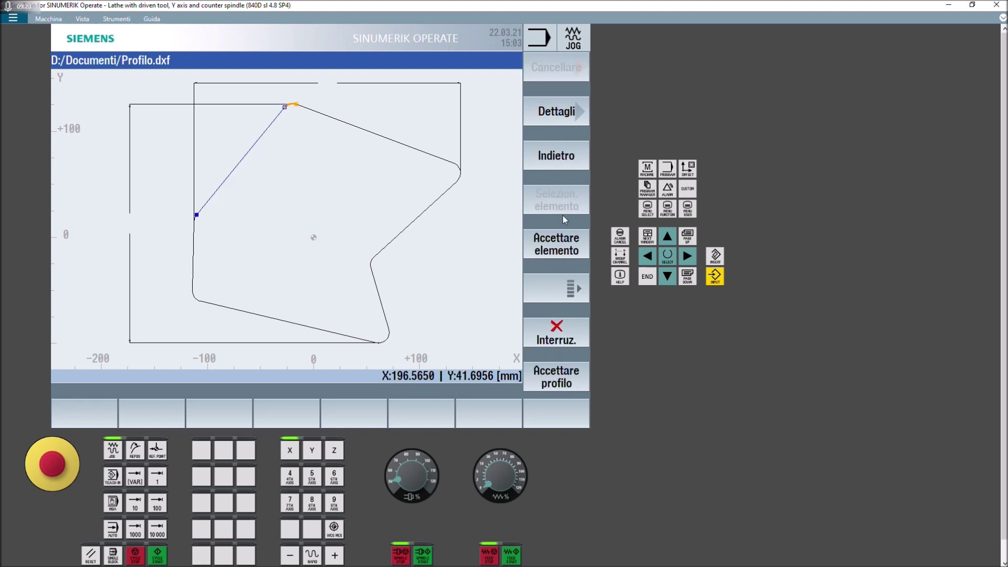
- Accept the remaining elements to close the contour and finish the DXF import
{"action": "left_click", "coordinate": [556, 240]}
{"action": "left_click", "coordinate": [556, 240]}
{"action": "left_click", "coordinate": [556, 240]}
{"action": "left_click", "coordinate": [555, 240]}
{"action": "left_click", "coordinate": [555, 241]}
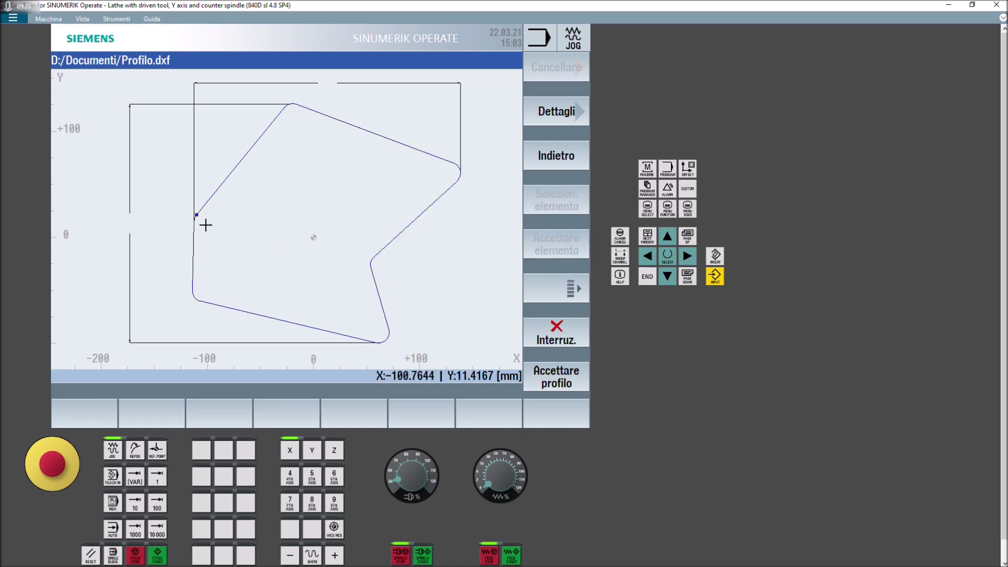
{"action": "left_click", "coordinate": [196, 215]}
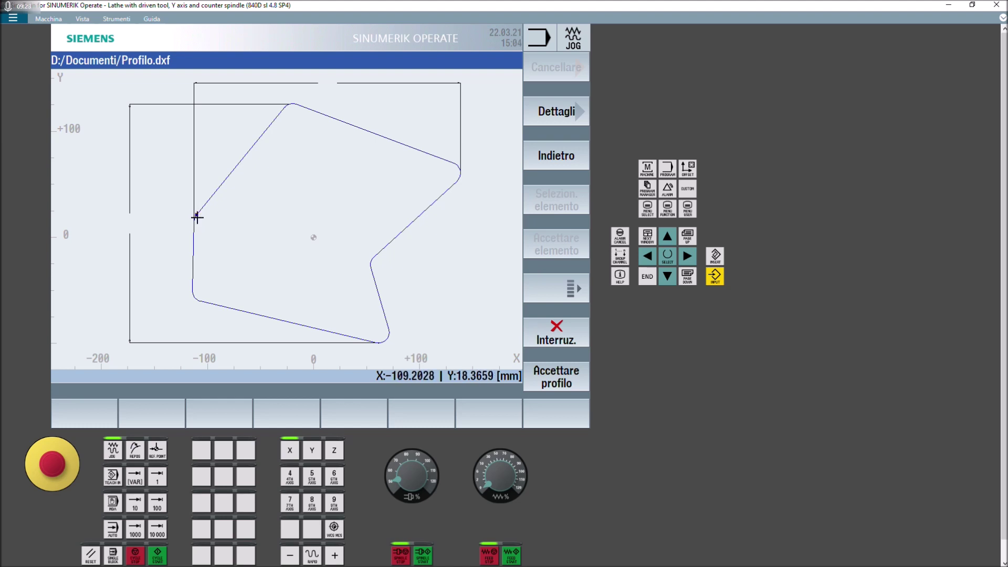
{"action": "left_click", "coordinate": [557, 382]}
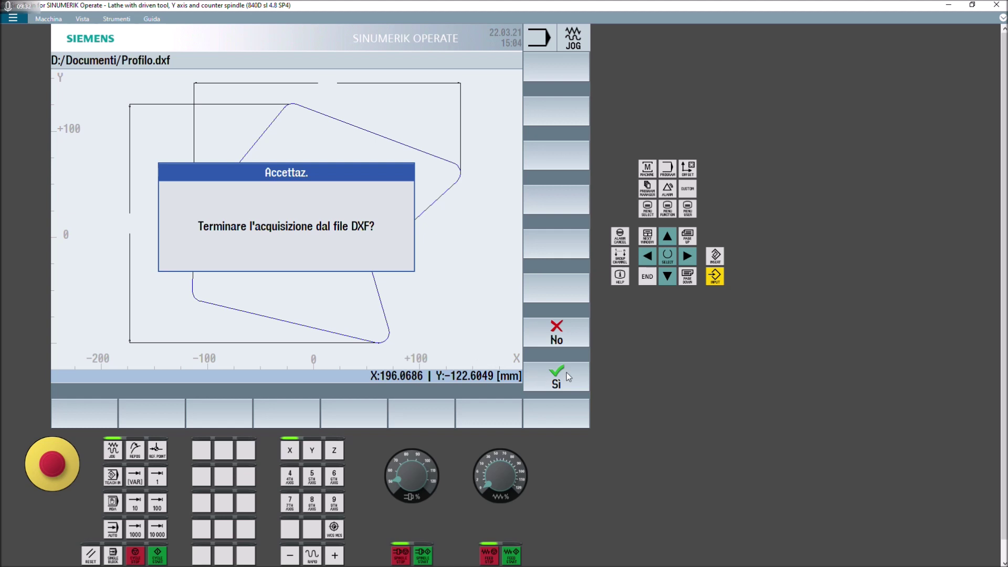
{"action": "left_click", "coordinate": [566, 373]}
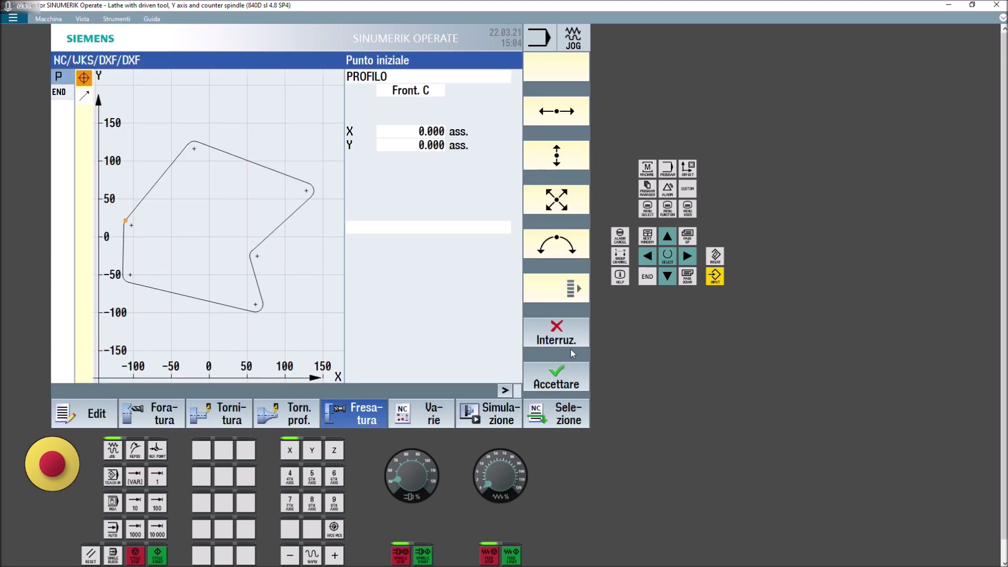
- Insert the PROFILO contour block into the program and add a pocket-milling cycle
{"action": "left_click", "coordinate": [564, 385]}
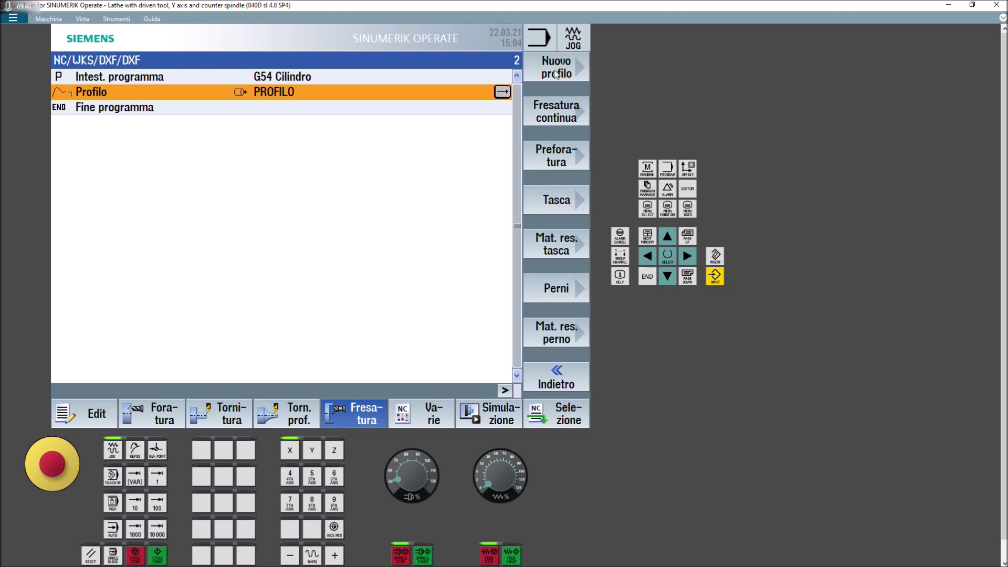
{"action": "left_click", "coordinate": [556, 201]}
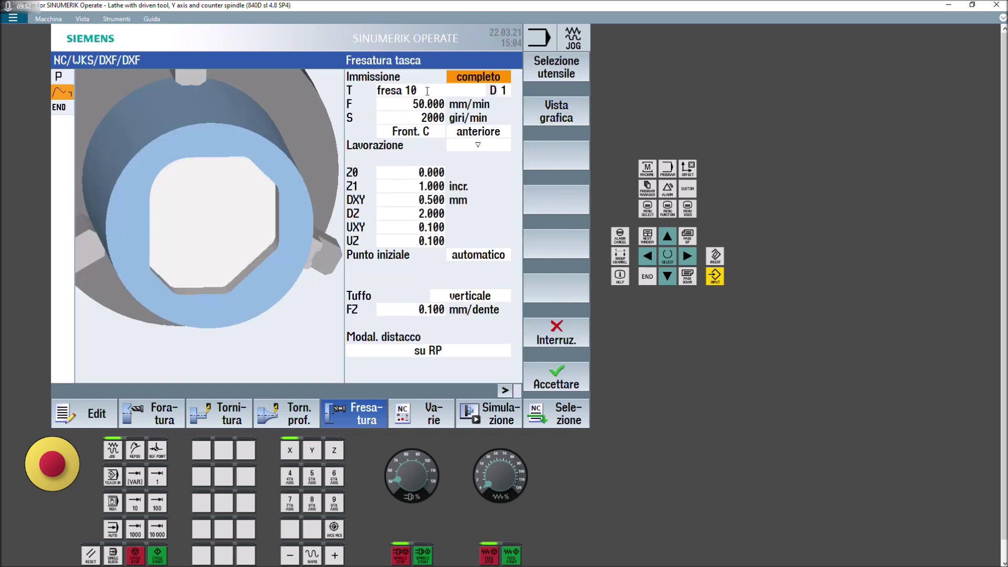
- Choose tool fresa 10 (10 mm) from the magazine tool list for the pocket cycle
{"action": "left_click", "coordinate": [449, 92]}
{"action": "left_click", "coordinate": [558, 76]}
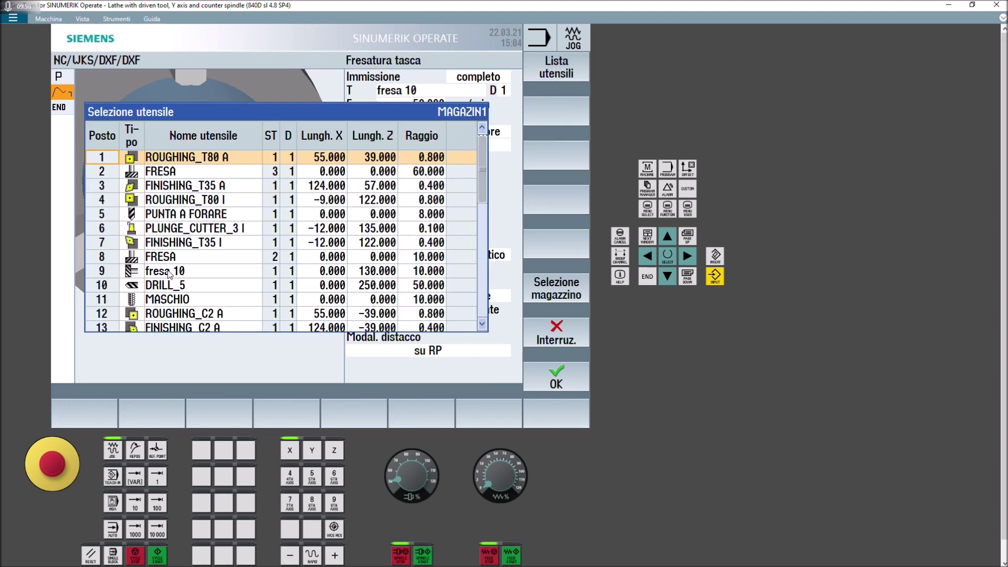
{"action": "left_click", "coordinate": [425, 273]}
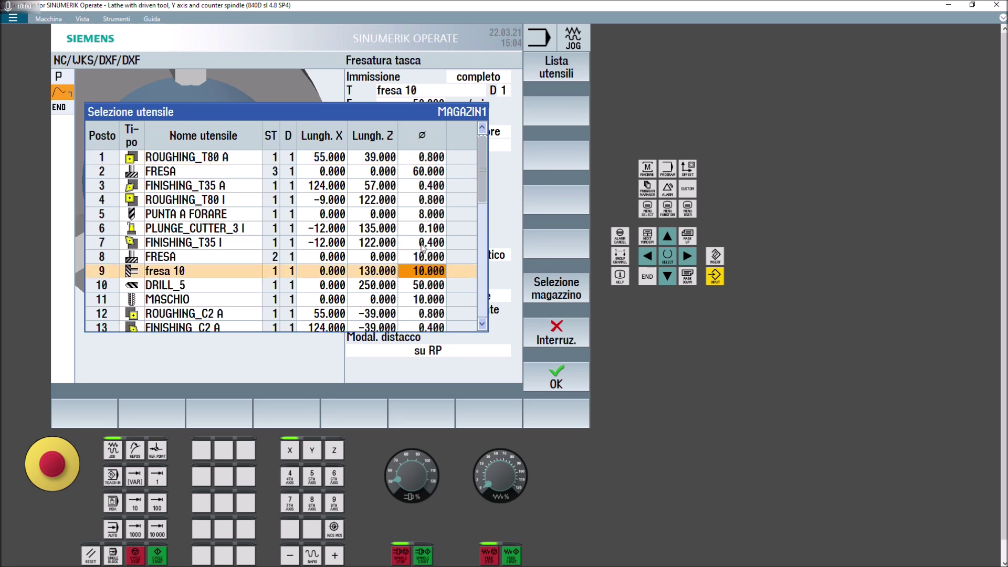
{"action": "left_click", "coordinate": [551, 382]}
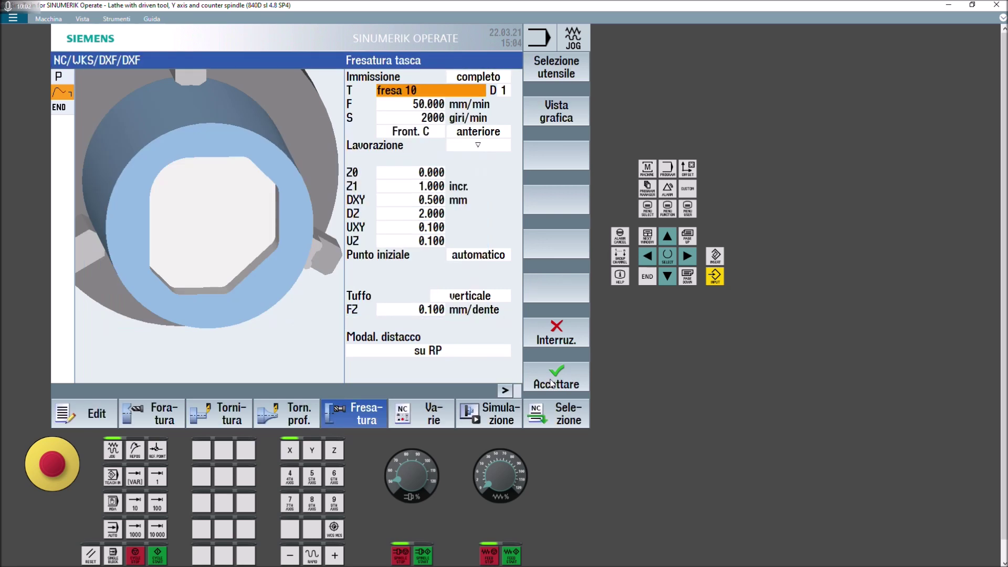
- Set the pocket cycle's DXY to 9, Z1 to 10 incr. and DZ to 5
{"action": "left_click", "coordinate": [426, 103]}
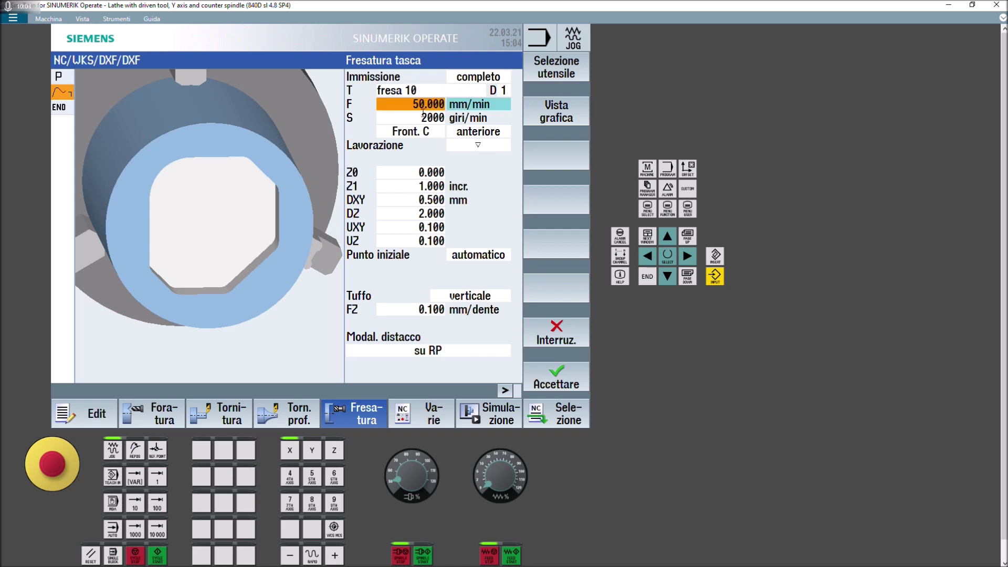
{"action": "left_click", "coordinate": [422, 172]}
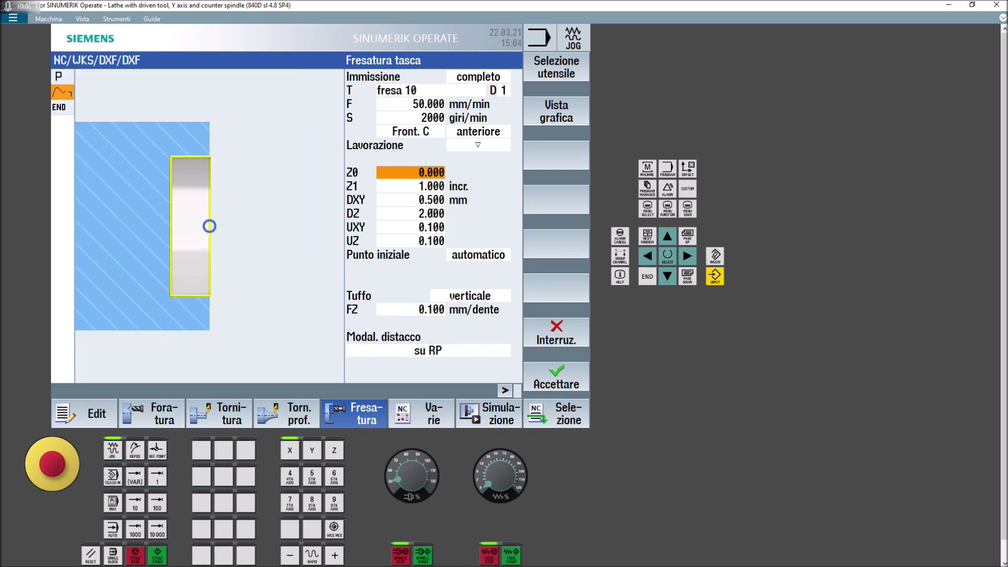
{"action": "left_click", "coordinate": [429, 204]}
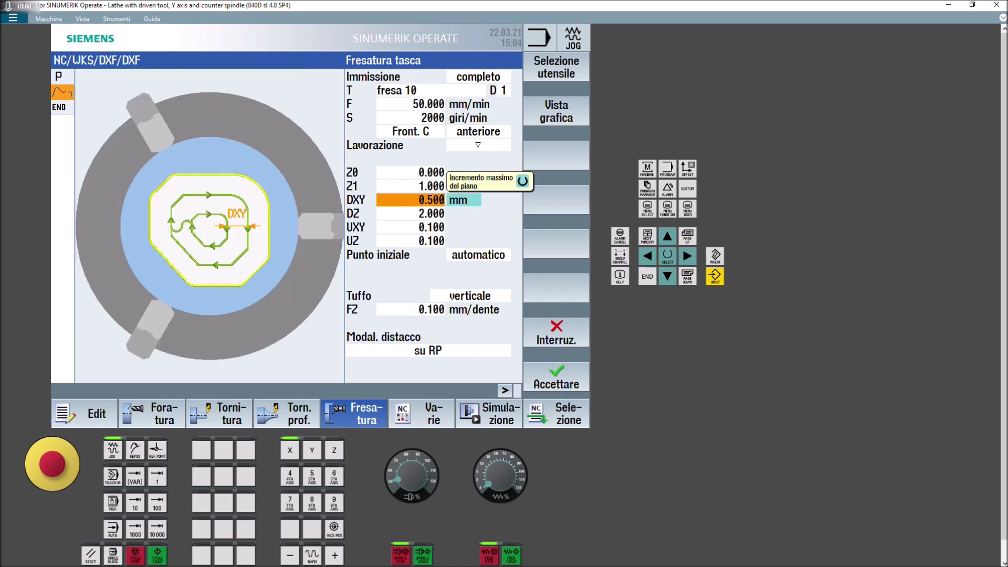
{"action": "type", "text": "9"}
{"action": "key", "text": "Return"}
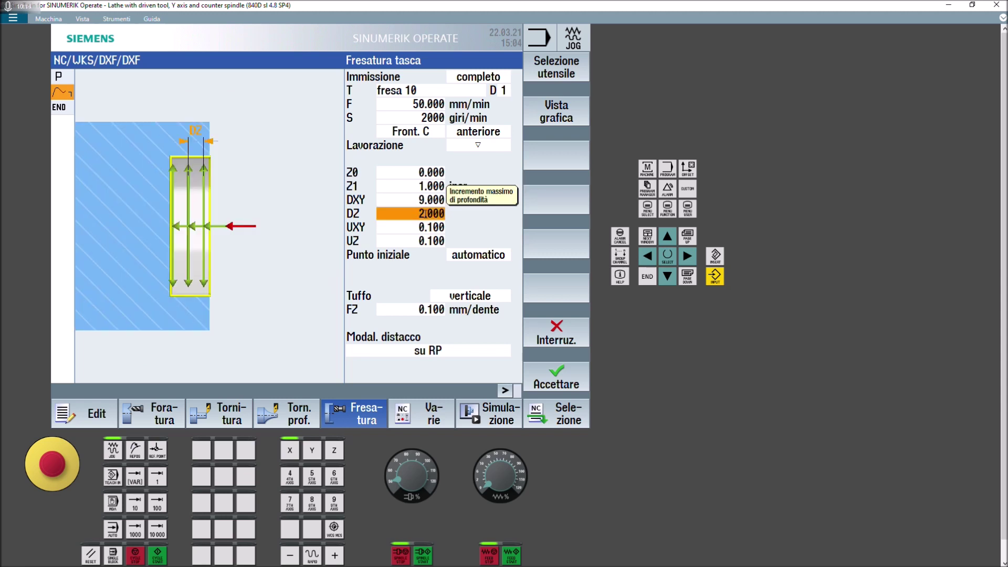
{"action": "left_click", "coordinate": [415, 189]}
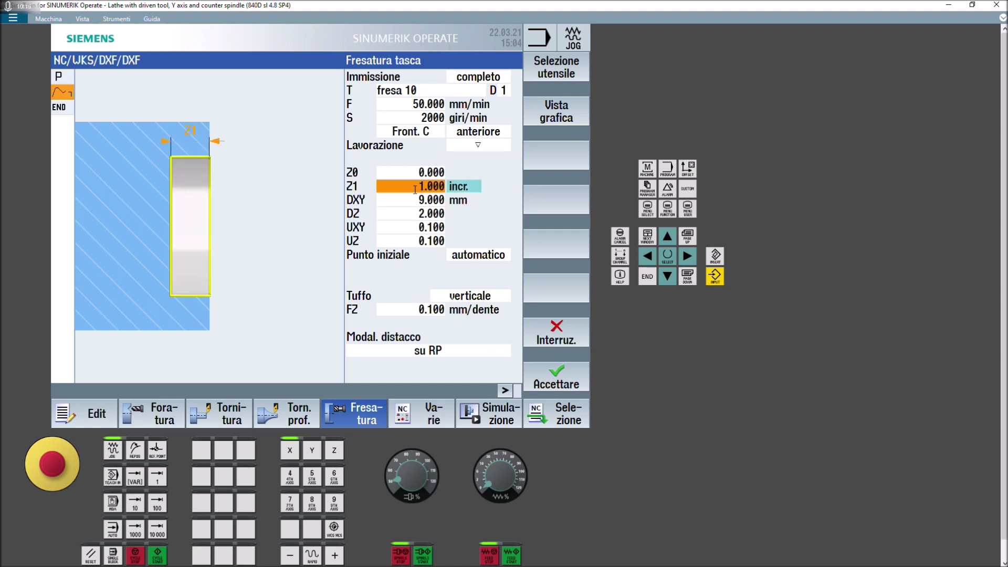
{"action": "type", "text": "10"}
{"action": "left_click", "coordinate": [427, 213]}
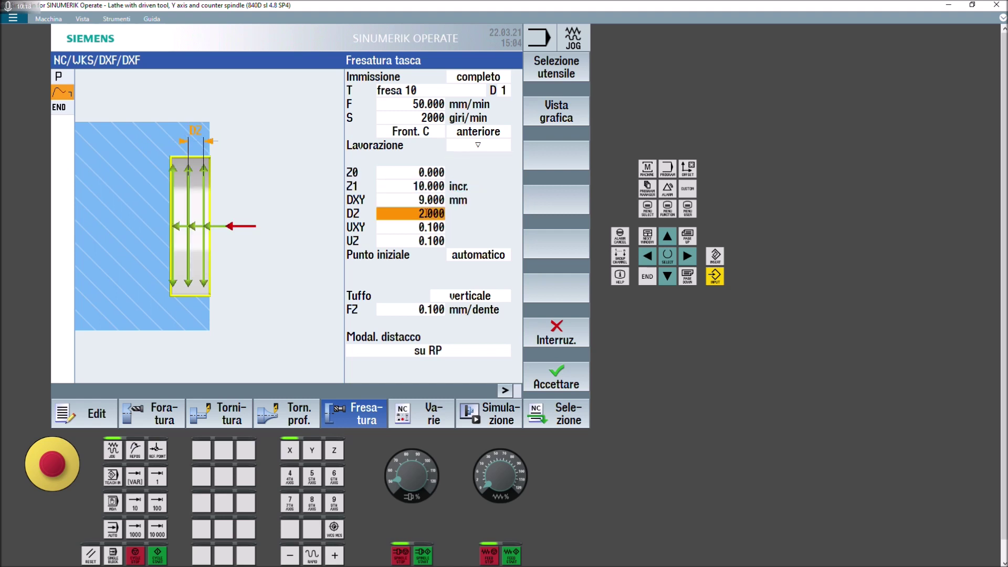
{"action": "type", "text": "5"}
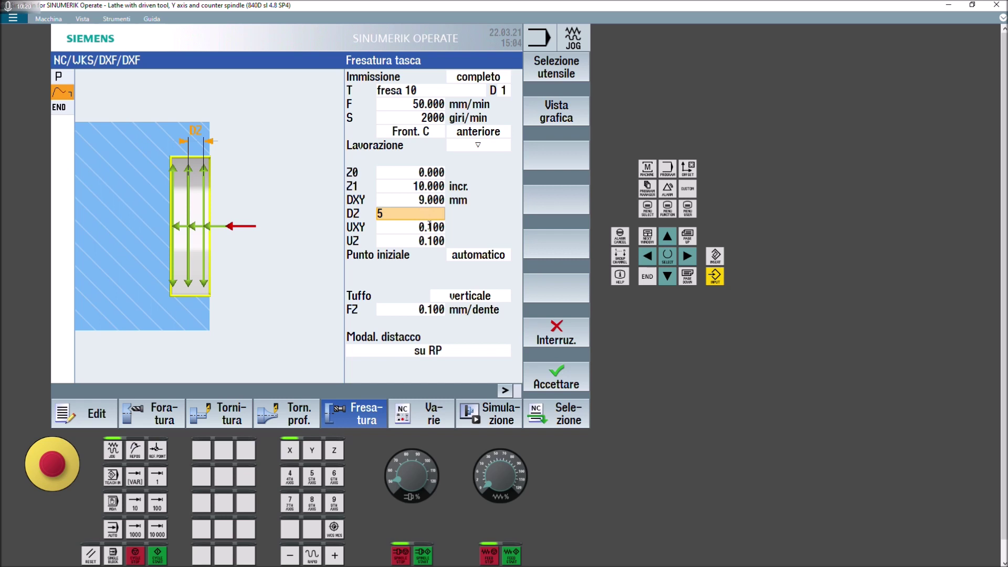
{"action": "left_click", "coordinate": [429, 226]}
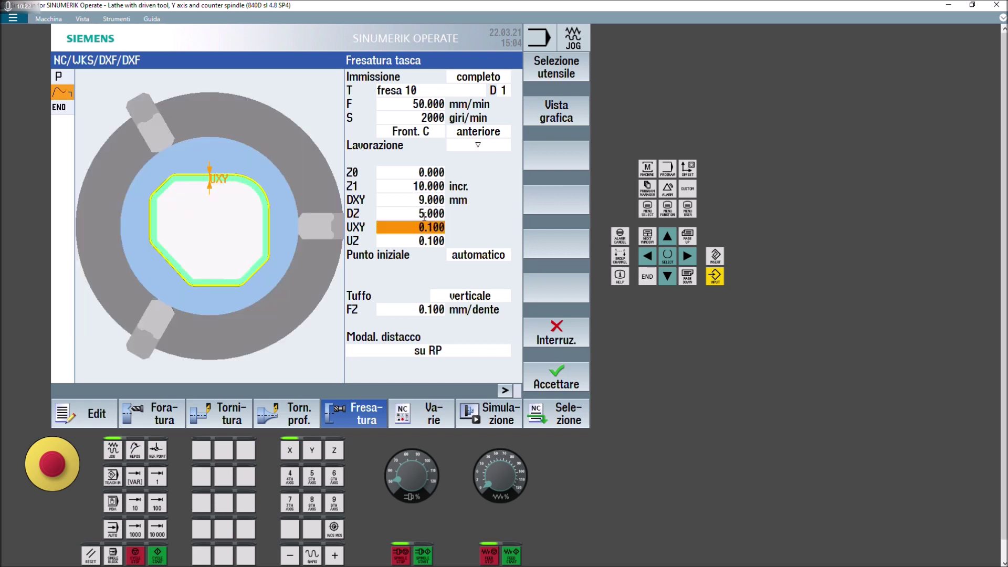
- Keep roughing as the machining type and accept the pocket-milling cycle
{"action": "left_click", "coordinate": [474, 150]}
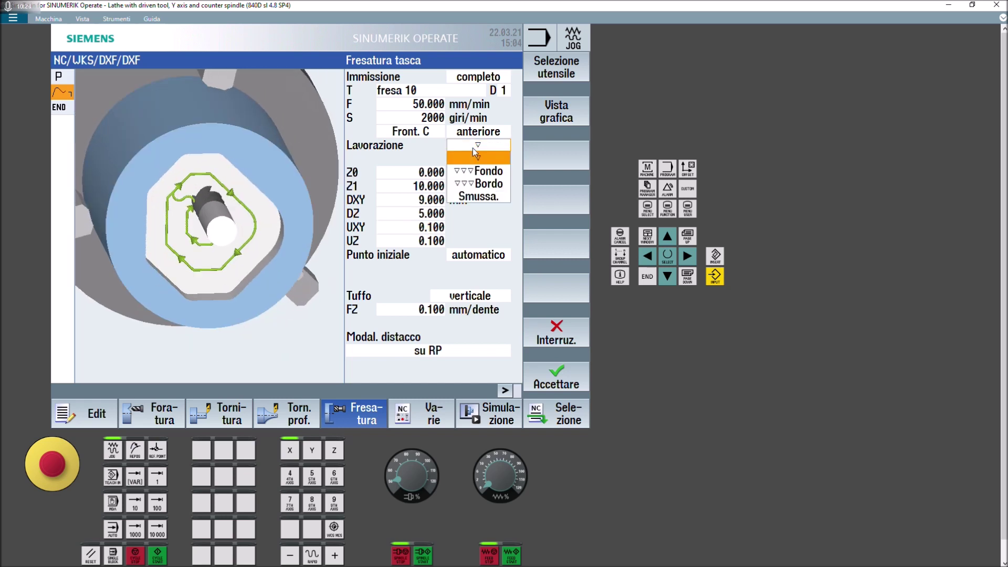
{"action": "left_click", "coordinate": [474, 149]}
{"action": "left_click", "coordinate": [474, 150]}
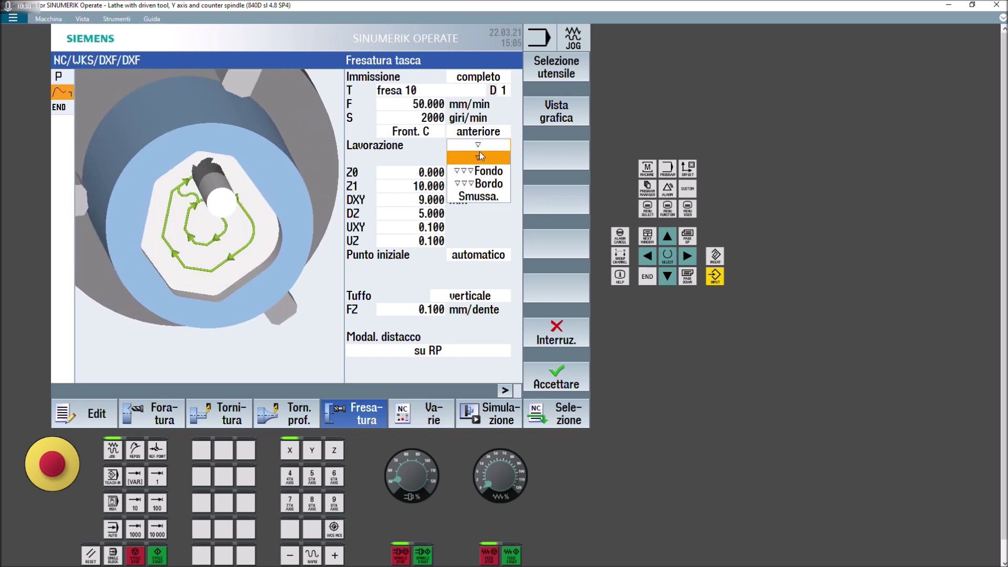
{"action": "left_click", "coordinate": [478, 154]}
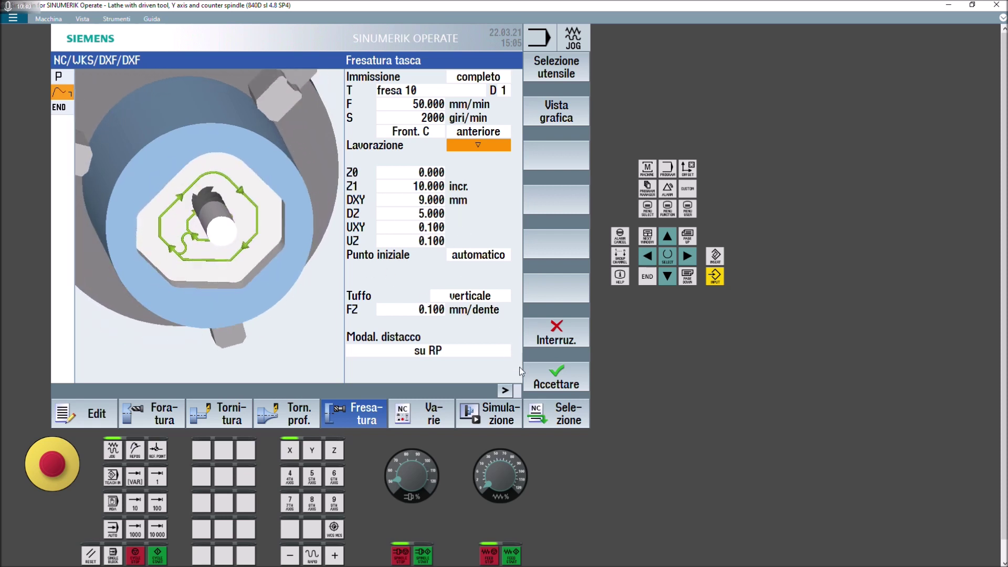
{"action": "left_click", "coordinate": [556, 388]}
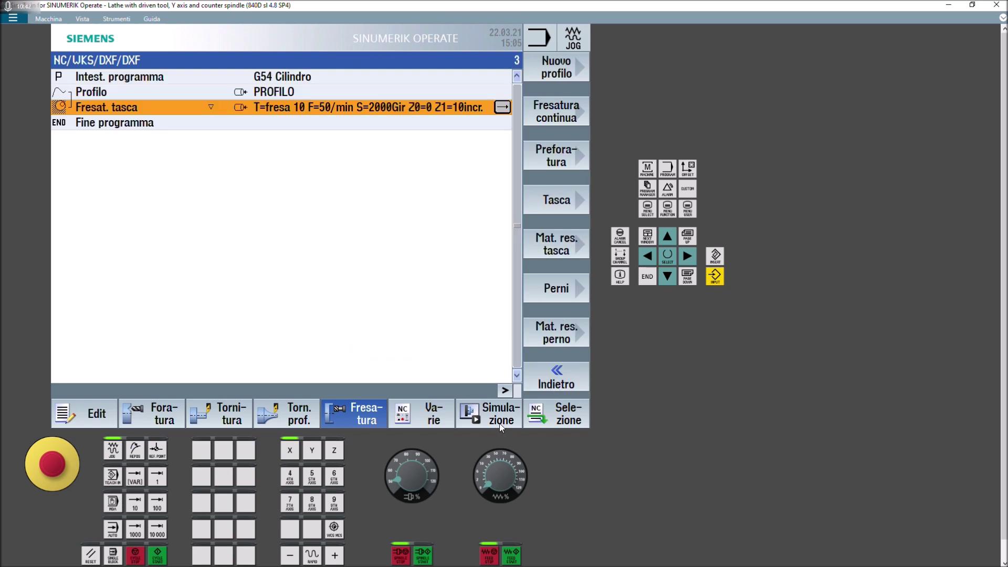
{"action": "left_click", "coordinate": [500, 424]}
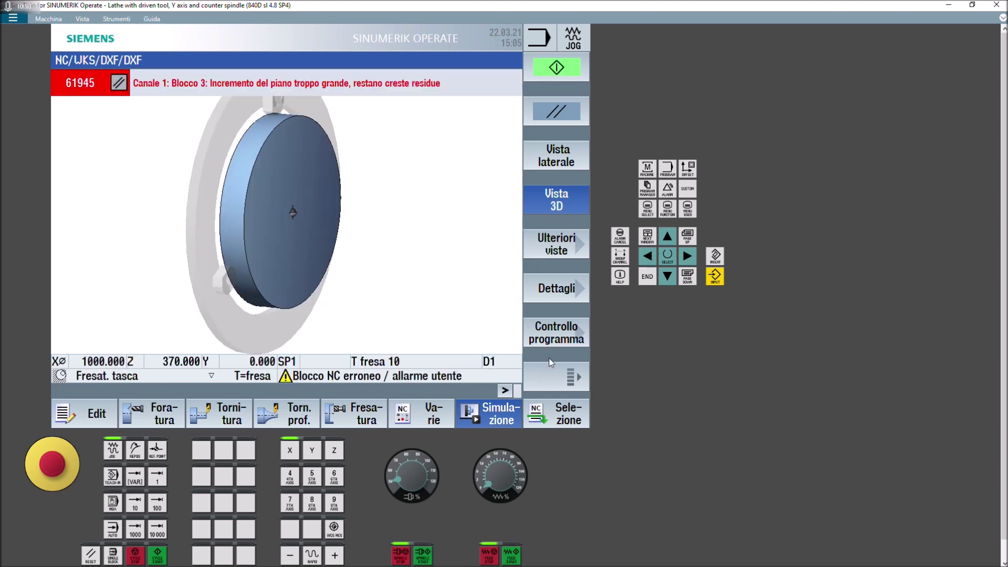
{"action": "left_click", "coordinate": [562, 378]}
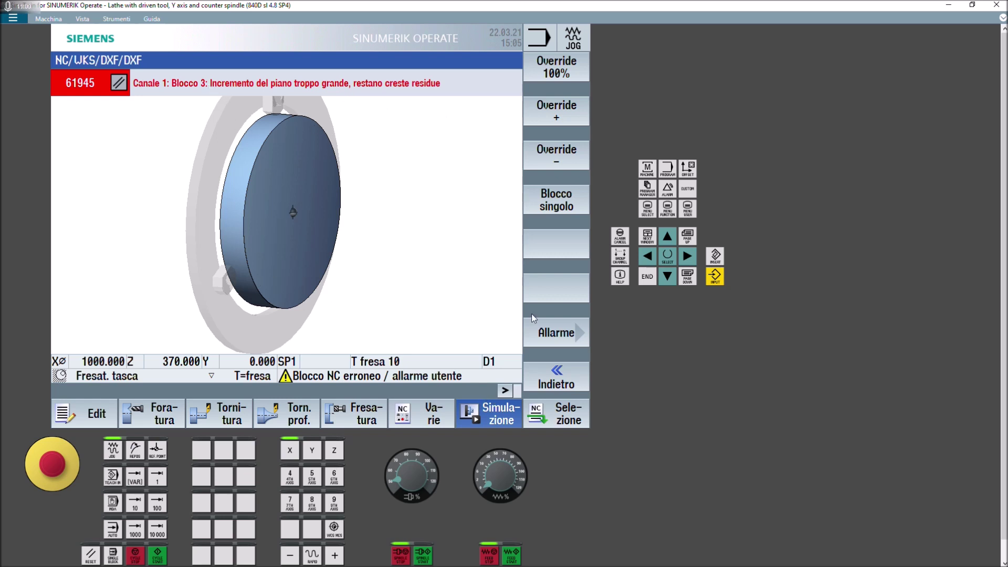
{"action": "left_click", "coordinate": [92, 415]}
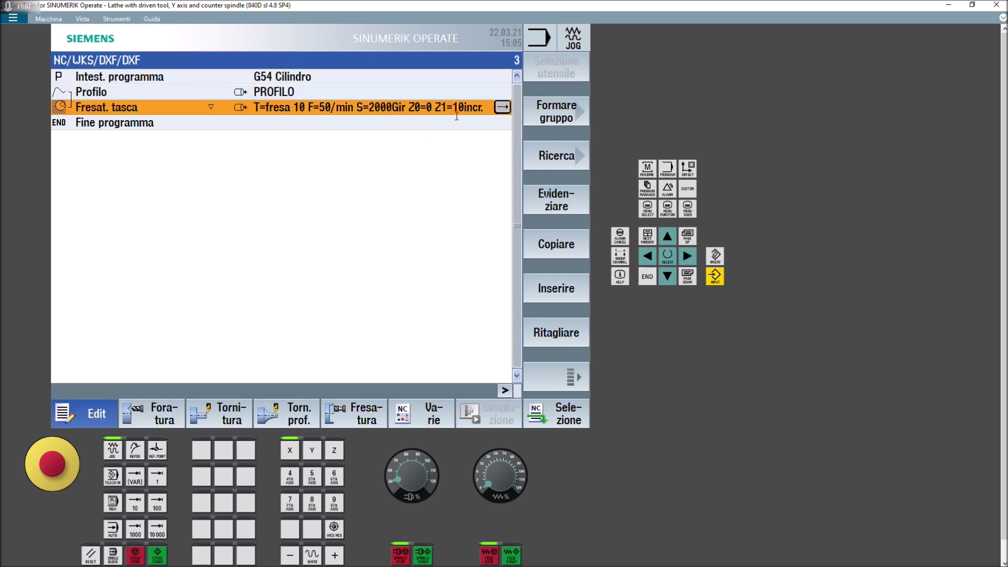
- Change the pocket cycle to Z1 5, DXY 5 and DZ 2, accept, and simulate
{"action": "left_click", "coordinate": [502, 108]}
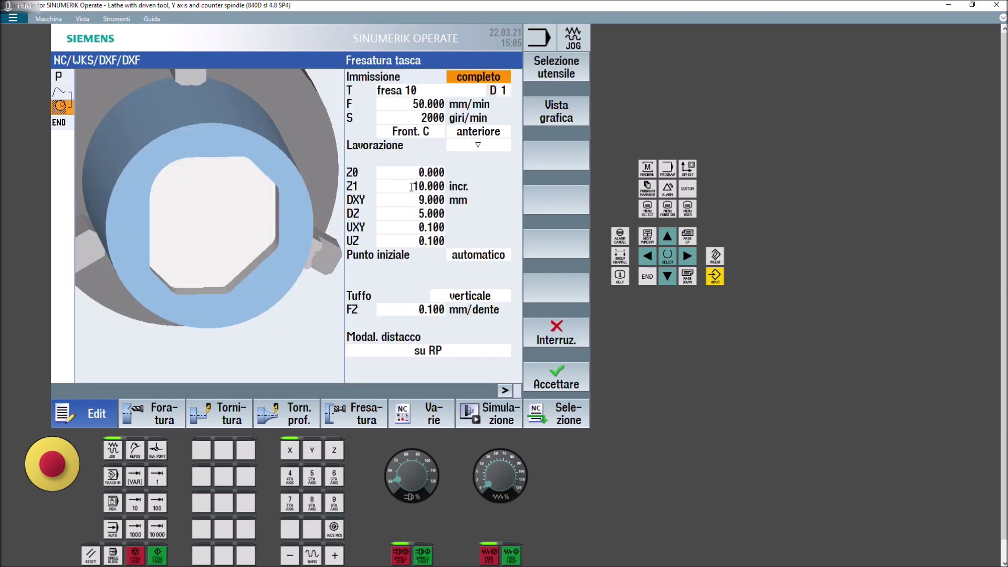
{"action": "left_click", "coordinate": [411, 187]}
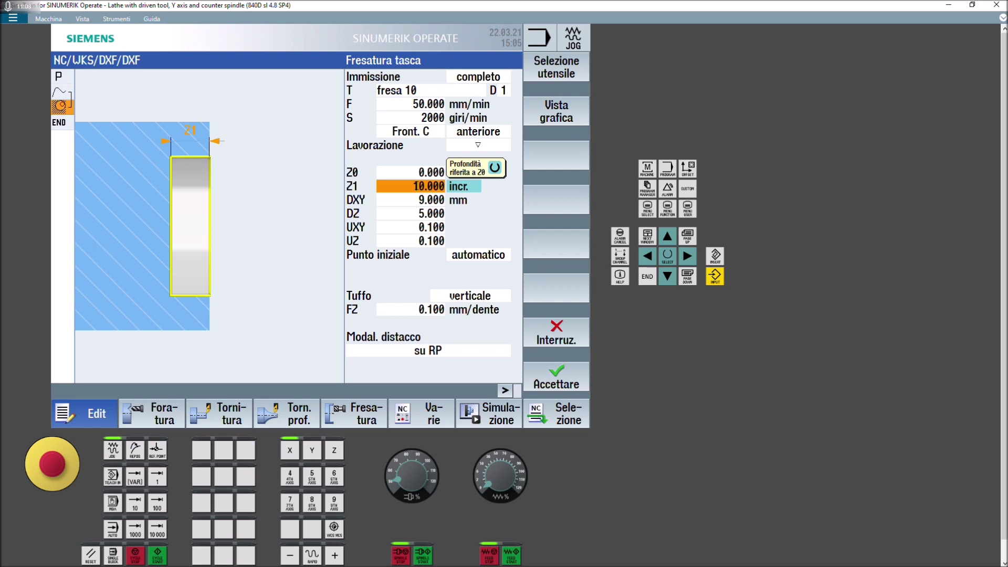
{"action": "type", "text": "5"}
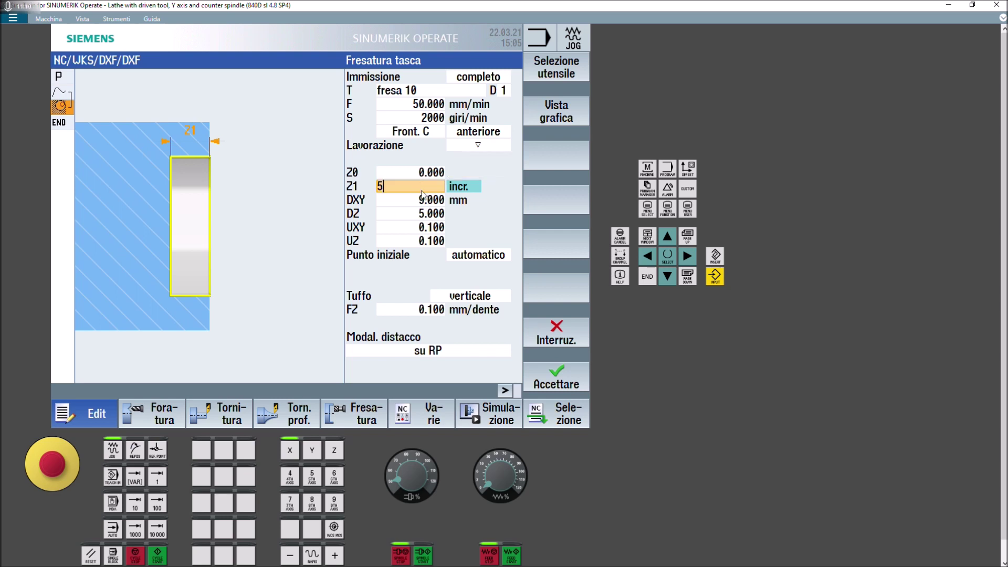
{"action": "left_click", "coordinate": [428, 199]}
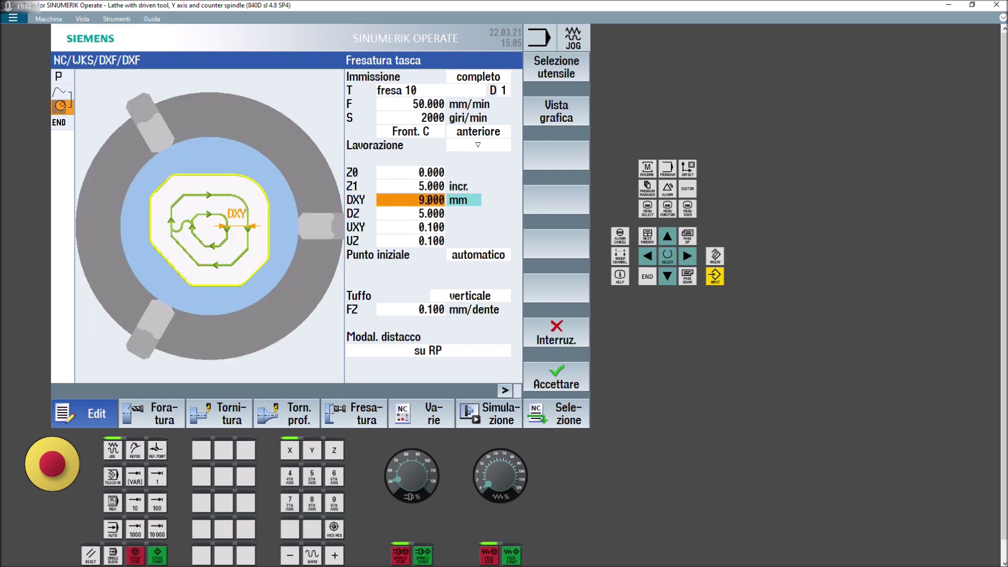
{"action": "type", "text": "5"}
{"action": "left_click", "coordinate": [436, 214]}
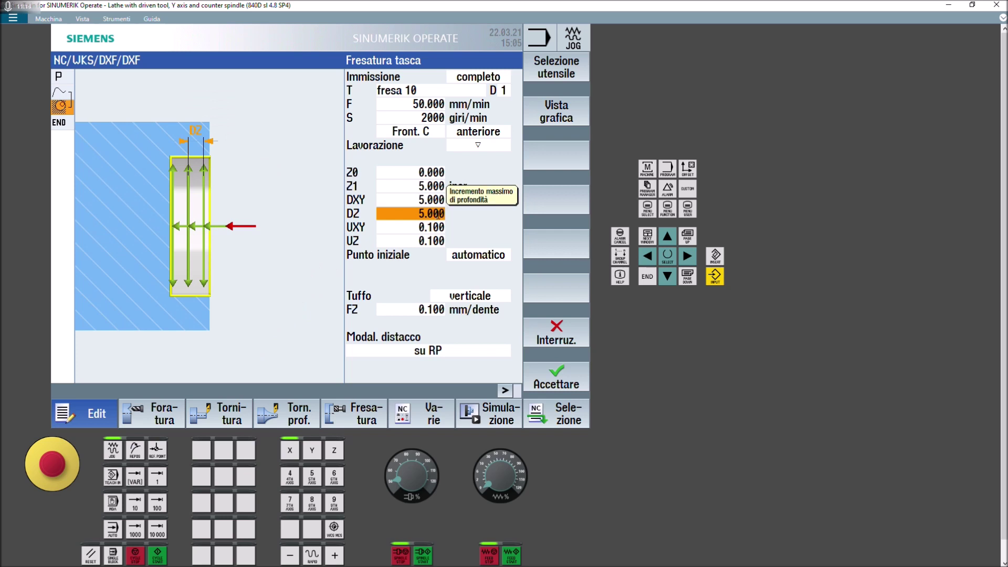
{"action": "type", "text": "2"}
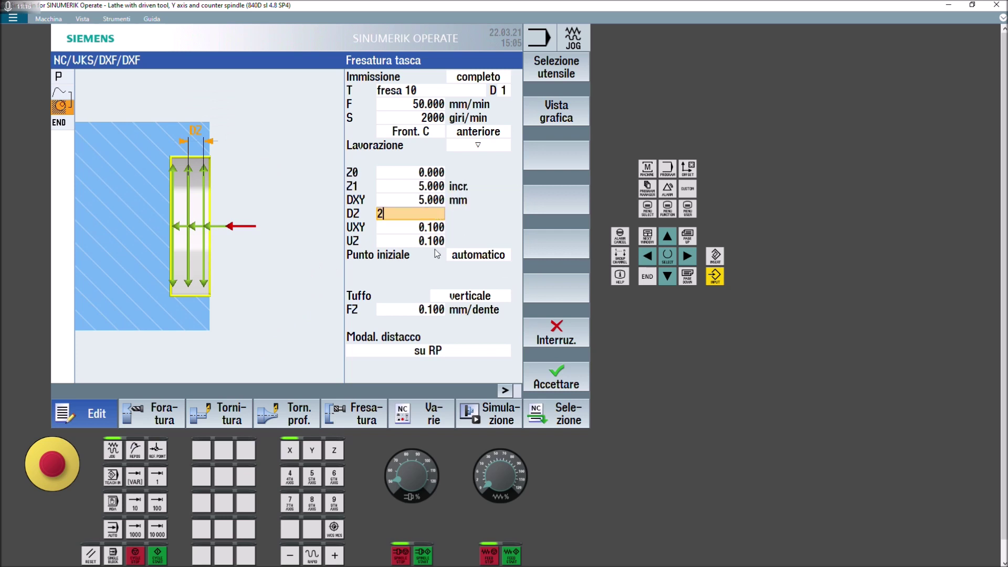
{"action": "left_click", "coordinate": [431, 240]}
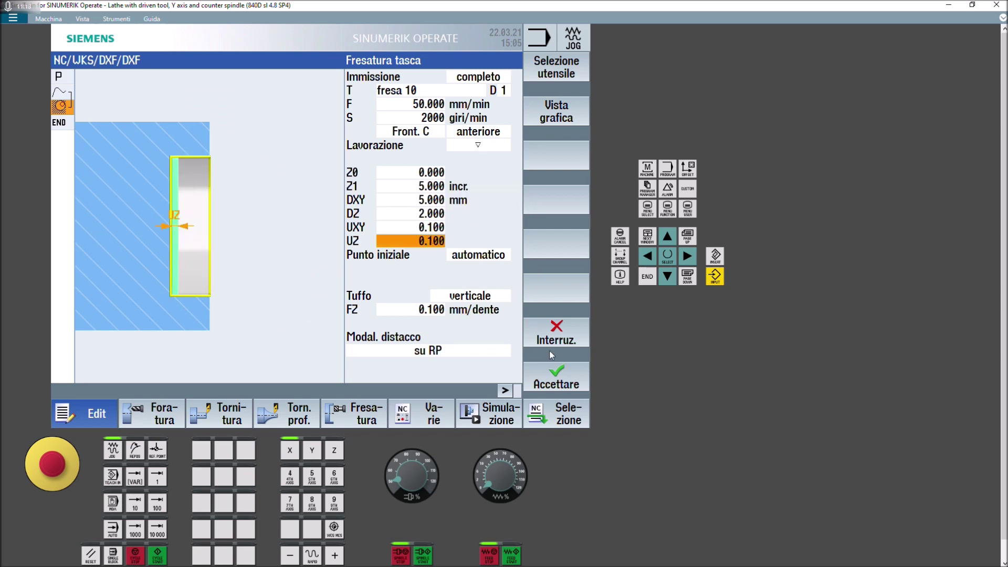
{"action": "left_click", "coordinate": [554, 370]}
{"action": "left_click", "coordinate": [489, 412]}
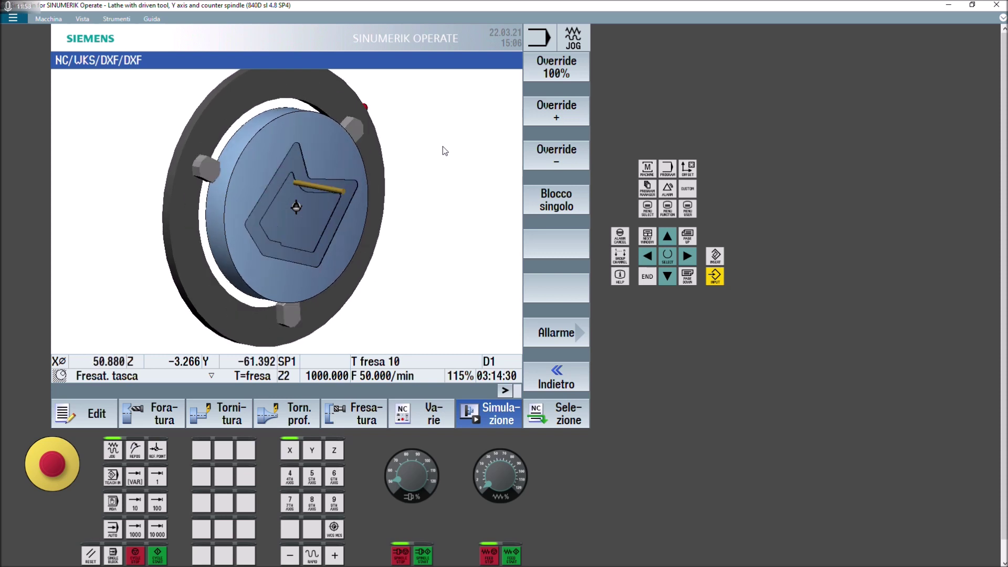
- Speed up the simulation to program end, orbit to inspect the milled pocket, and return to the editor
{"action": "left_click", "coordinate": [546, 122]}
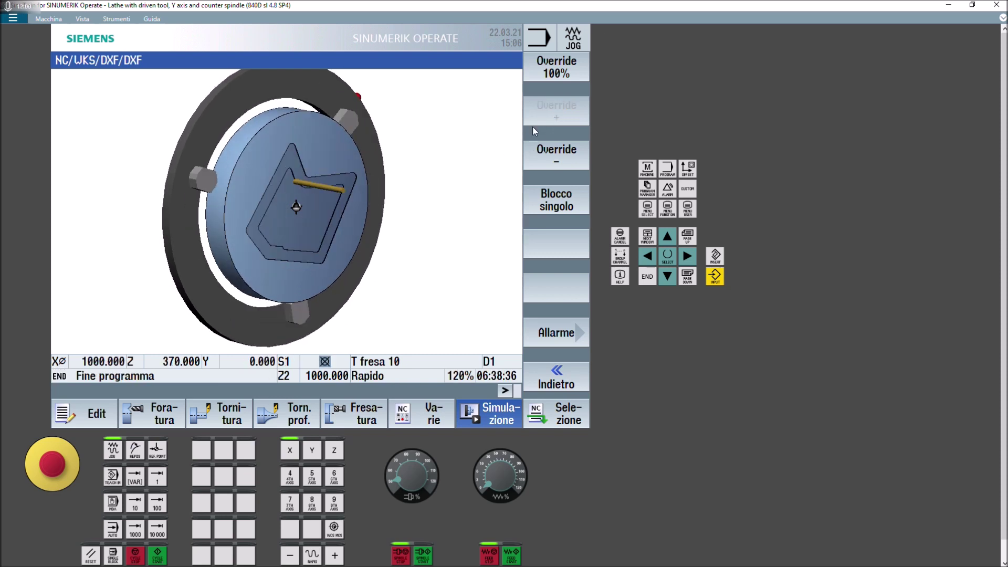
{"action": "mouse_move", "coordinate": [271, 196]}
{"action": "left_mouse_down"}
{"action": "mouse_move", "coordinate": [316, 197]}
{"action": "mouse_move", "coordinate": [289, 169]}
{"action": "mouse_move", "coordinate": [298, 155]}
{"action": "mouse_move", "coordinate": [316, 166]}
{"action": "mouse_move", "coordinate": [298, 193]}
{"action": "mouse_move", "coordinate": [326, 204]}
{"action": "mouse_move", "coordinate": [307, 205]}
{"action": "left_mouse_up"}
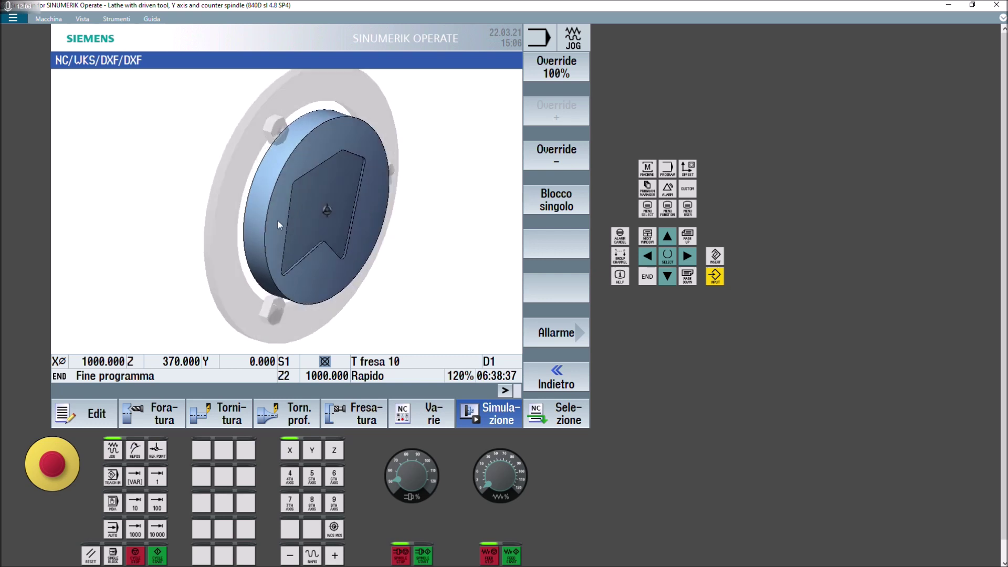
{"action": "left_click", "coordinate": [114, 419]}
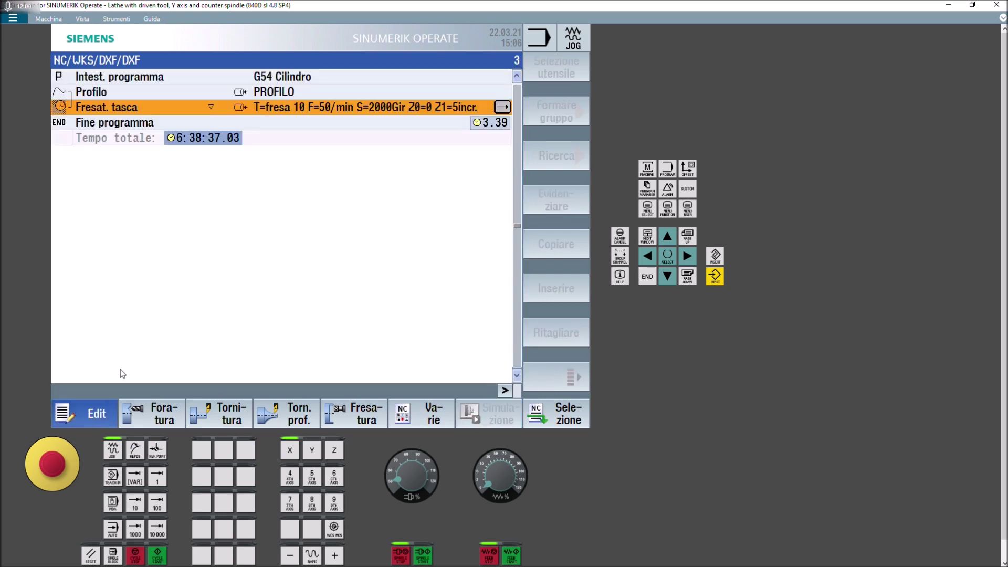
- Delete the Profilo contour block and the Fresat. tasca pocket-milling block
{"action": "left_click", "coordinate": [254, 94]}
{"action": "key", "text": "Delete"}
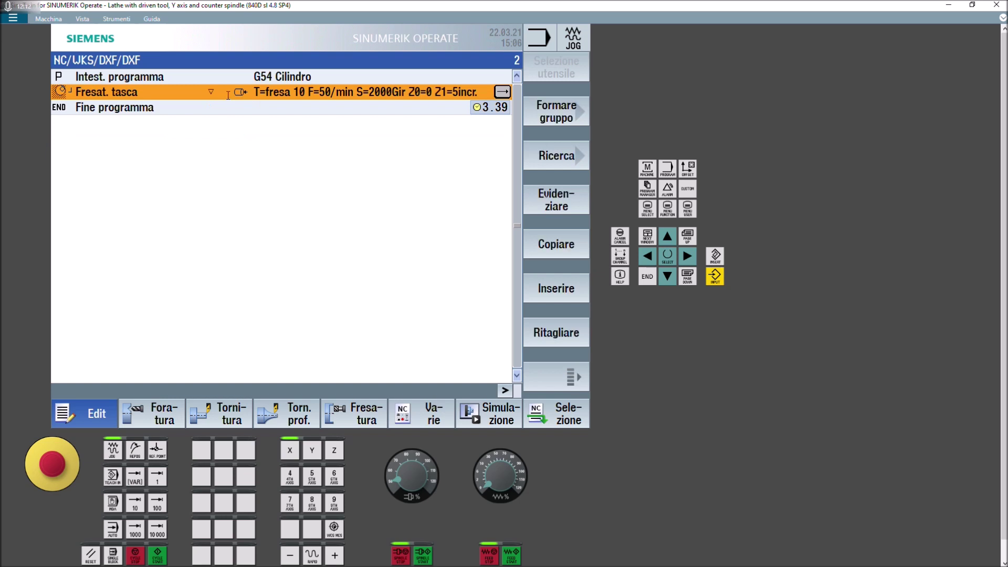
{"action": "key", "text": "shift+F4"}
{"action": "key", "text": "Delete"}
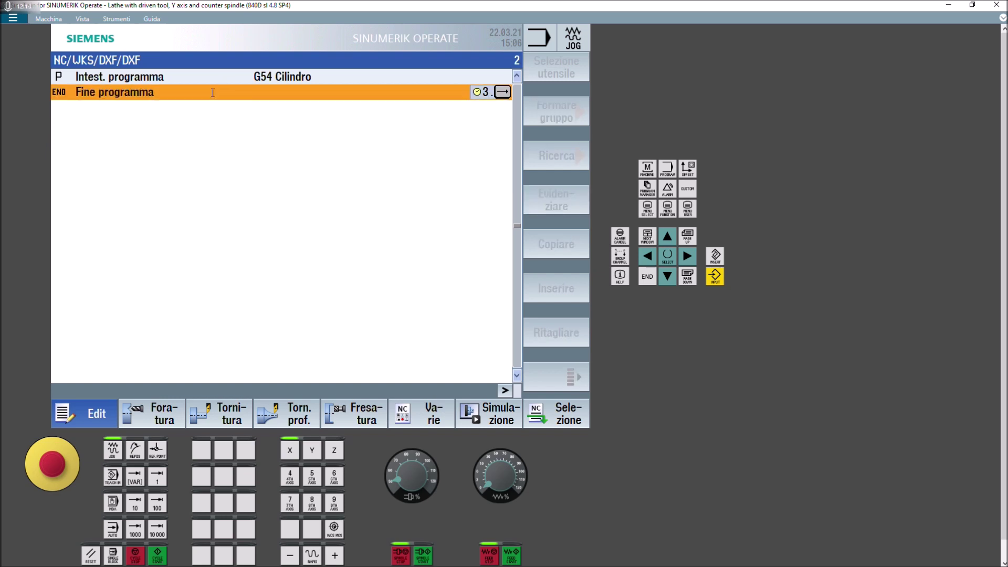
- Open the program header's settings form
{"action": "left_click", "coordinate": [424, 77]}
{"action": "left_click", "coordinate": [500, 77]}
{"action": "mouse_move", "coordinate": [475, 557]}
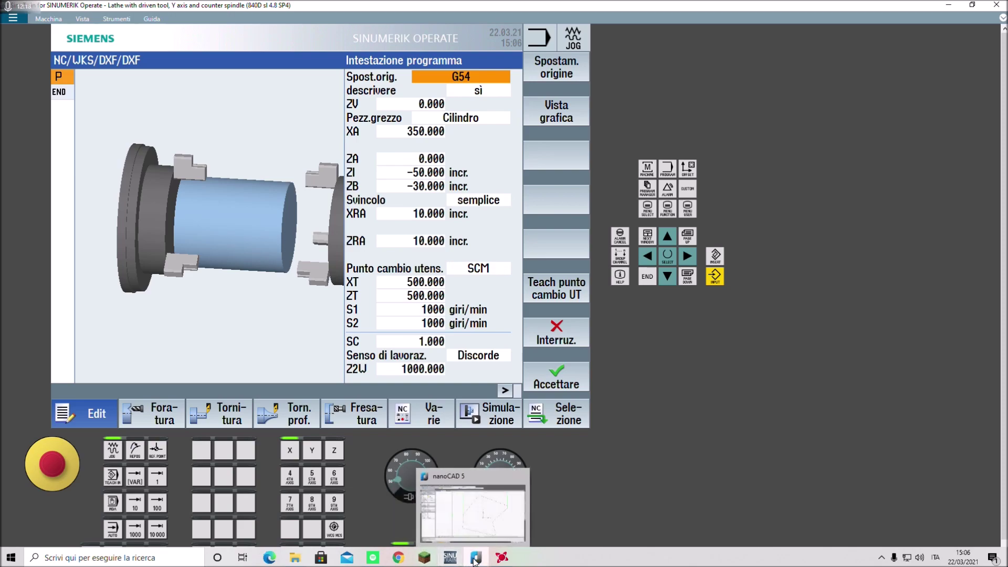
{"action": "left_click", "coordinate": [476, 558]}
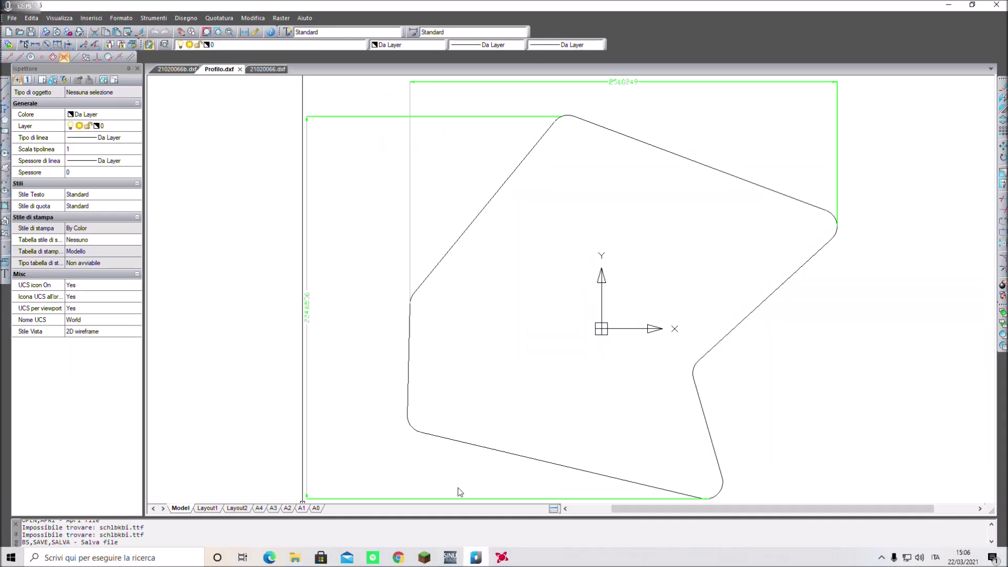
- Close Profilo.dxf in nanoCAD, view 21020066b.dxf, and return to SINUMERIK Operate
{"action": "left_click", "coordinate": [240, 69]}
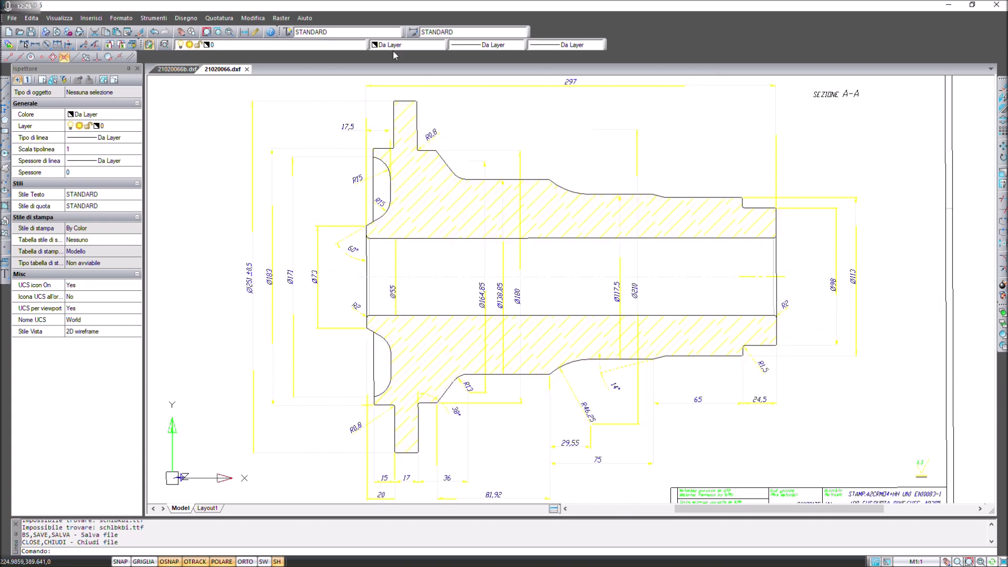
{"action": "left_click", "coordinate": [173, 70]}
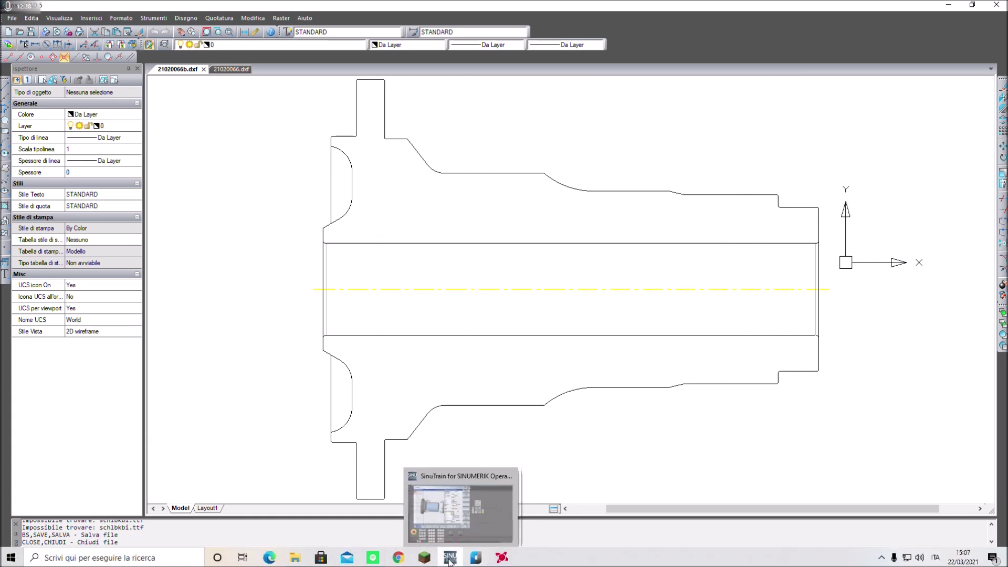
{"action": "left_click", "coordinate": [450, 558]}
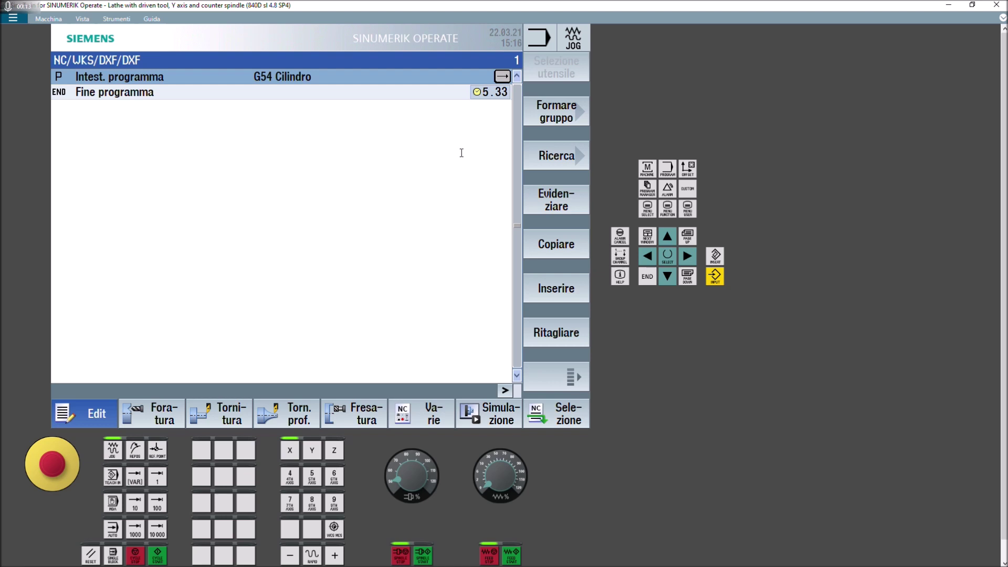
- Create a new turning contour named 'mozzo' to be imported from DXF
{"action": "left_click", "coordinate": [300, 419]}
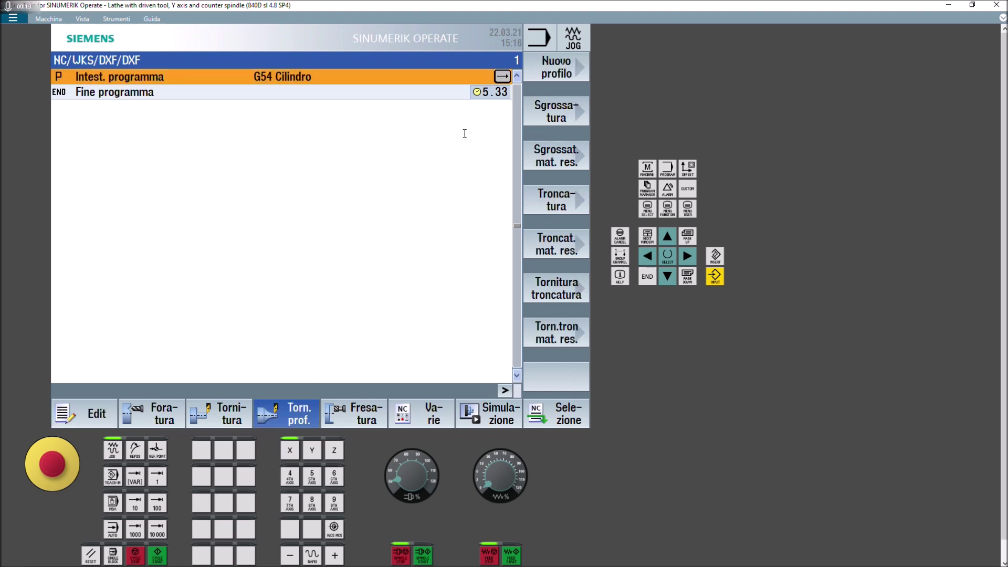
{"action": "left_click", "coordinate": [557, 69]}
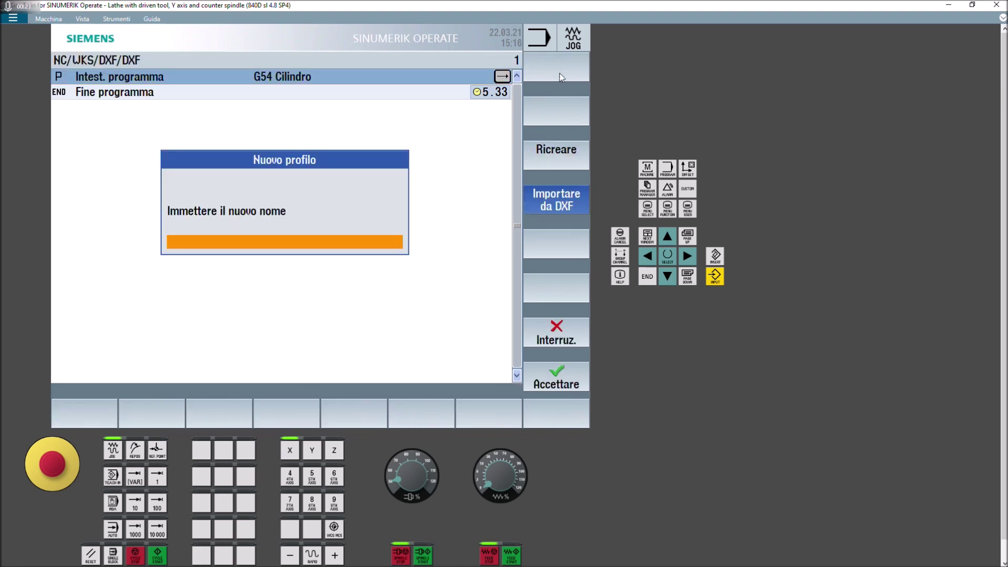
{"action": "left_click", "coordinate": [302, 240]}
{"action": "type", "text": "mozzo"}
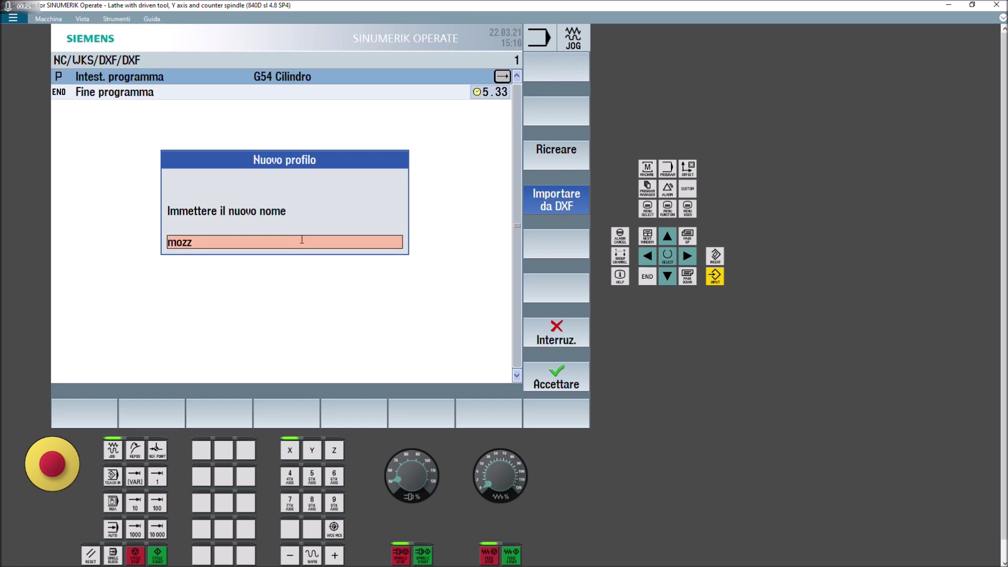
{"action": "left_click", "coordinate": [546, 382]}
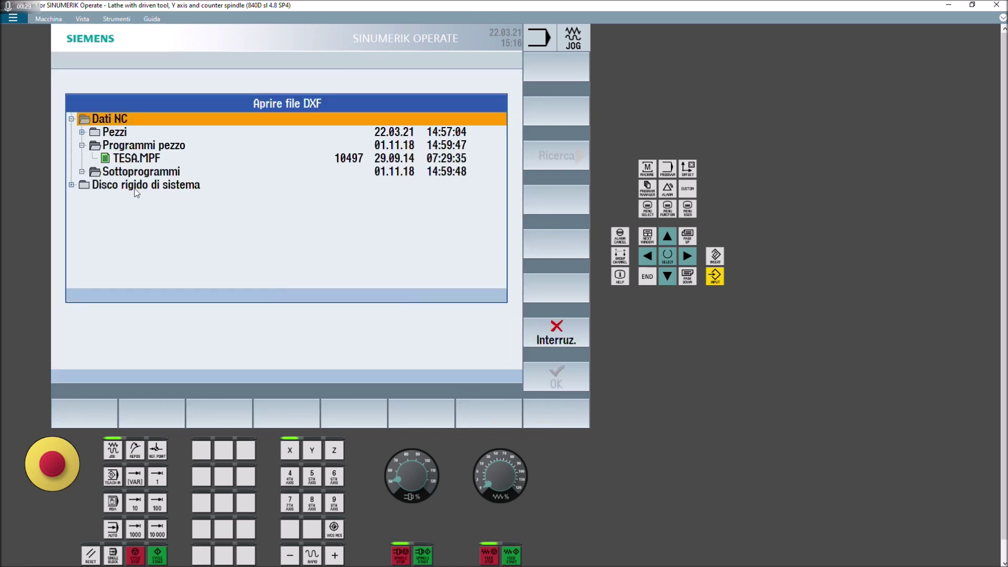
- Browse to D:/Documenti and load Mozzo.dxf as the contour source
{"action": "left_click", "coordinate": [71, 185]}
{"action": "left_click", "coordinate": [82, 211]}
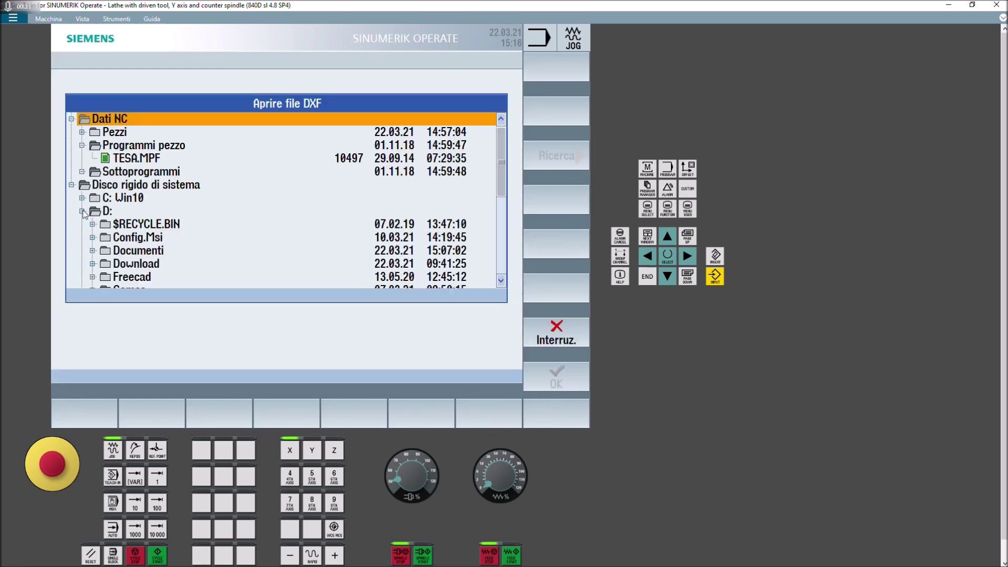
{"action": "scroll", "coordinate": [151, 239], "scroll_direction": "down", "scroll_amount": 1}
{"action": "left_click", "coordinate": [138, 212]}
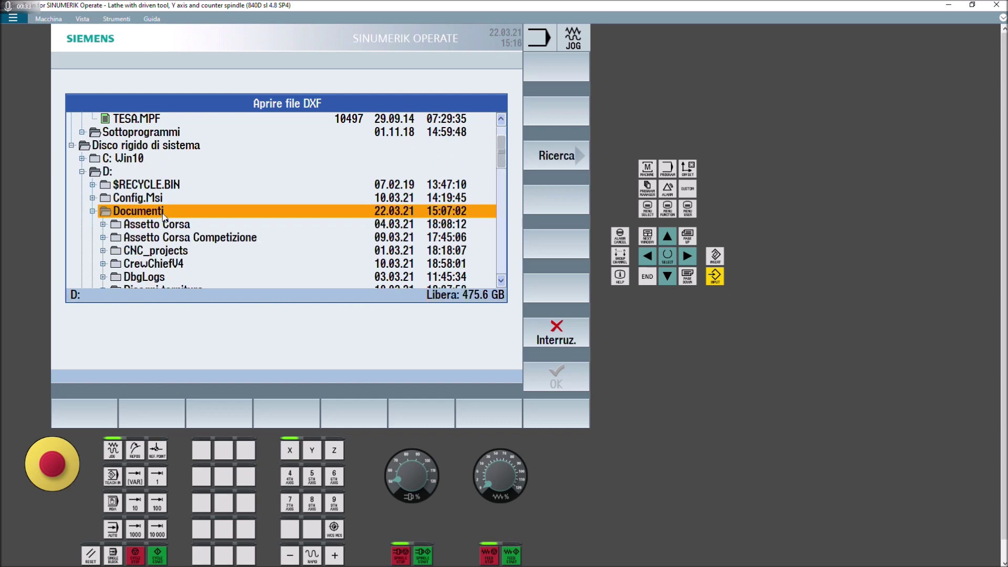
{"action": "scroll", "coordinate": [158, 218], "scroll_direction": "down", "scroll_amount": 2}
{"action": "scroll", "coordinate": [165, 219], "scroll_direction": "down", "scroll_amount": 3}
{"action": "scroll", "coordinate": [166, 220], "scroll_direction": "down", "scroll_amount": 1}
{"action": "scroll", "coordinate": [166, 223], "scroll_direction": "down", "scroll_amount": 1}
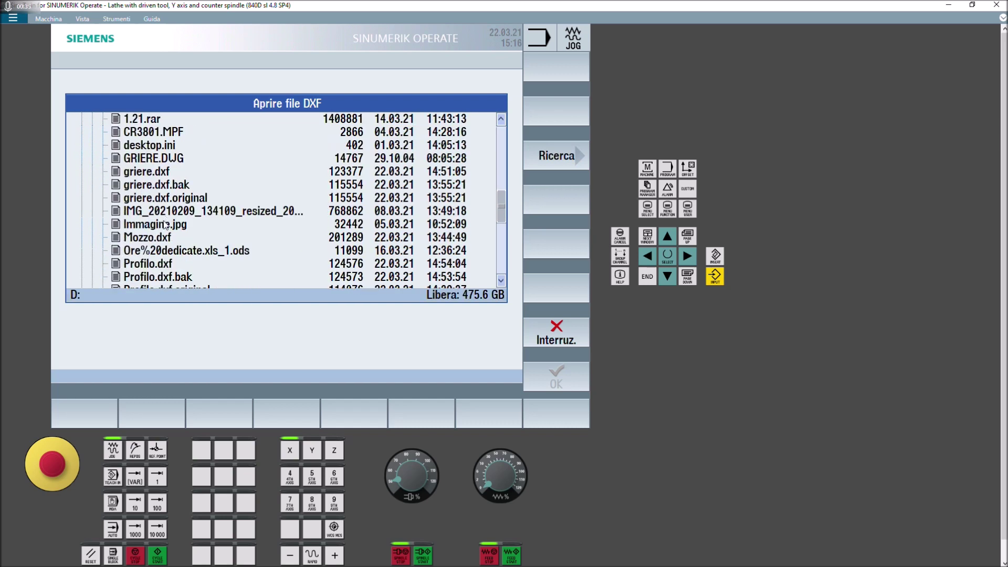
{"action": "double_click", "coordinate": [153, 238]}
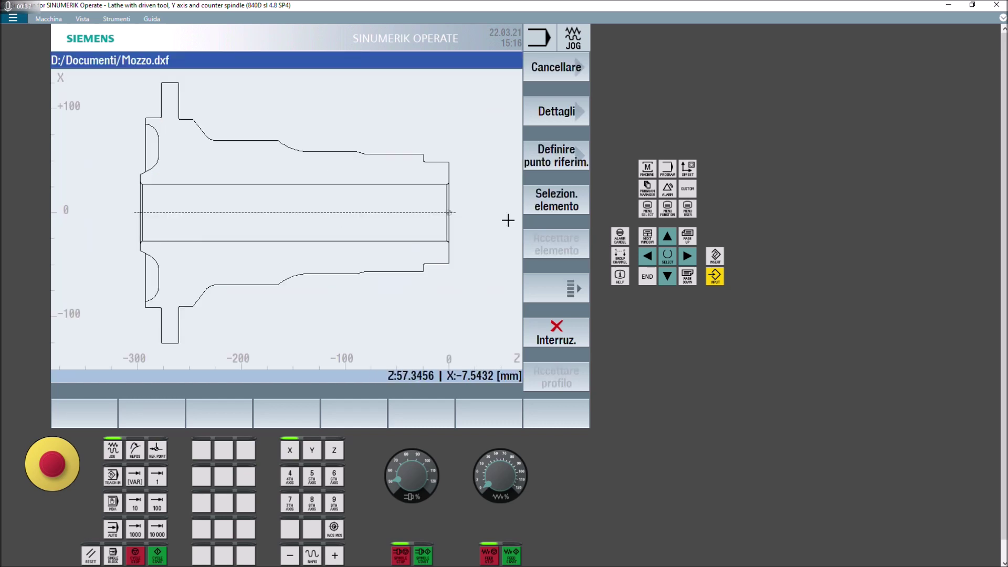
- Set the drawing's reference point at the right end's element centre on the axis
{"action": "left_click", "coordinate": [539, 165]}
{"action": "left_click", "coordinate": [450, 197]}
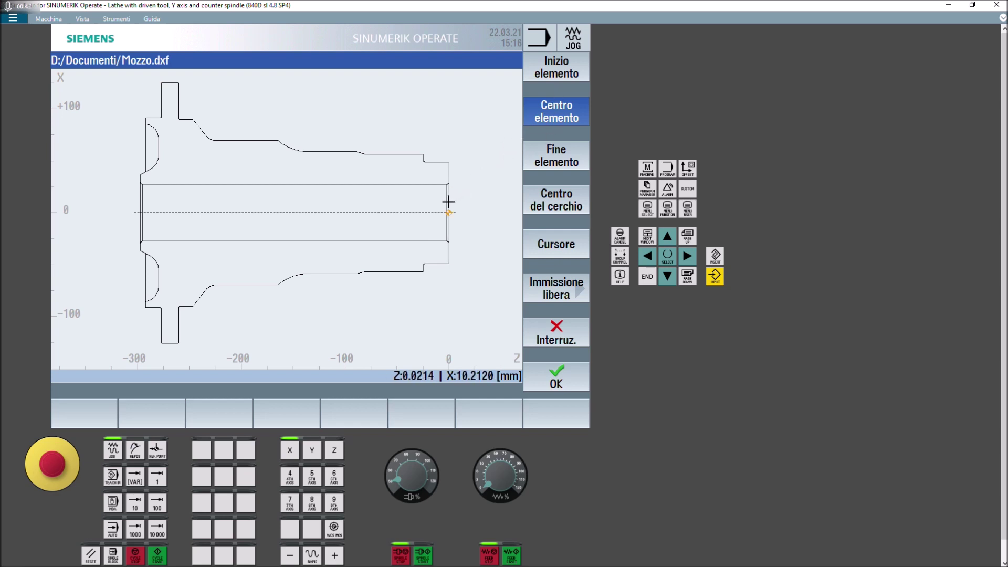
{"action": "key", "text": "Return"}
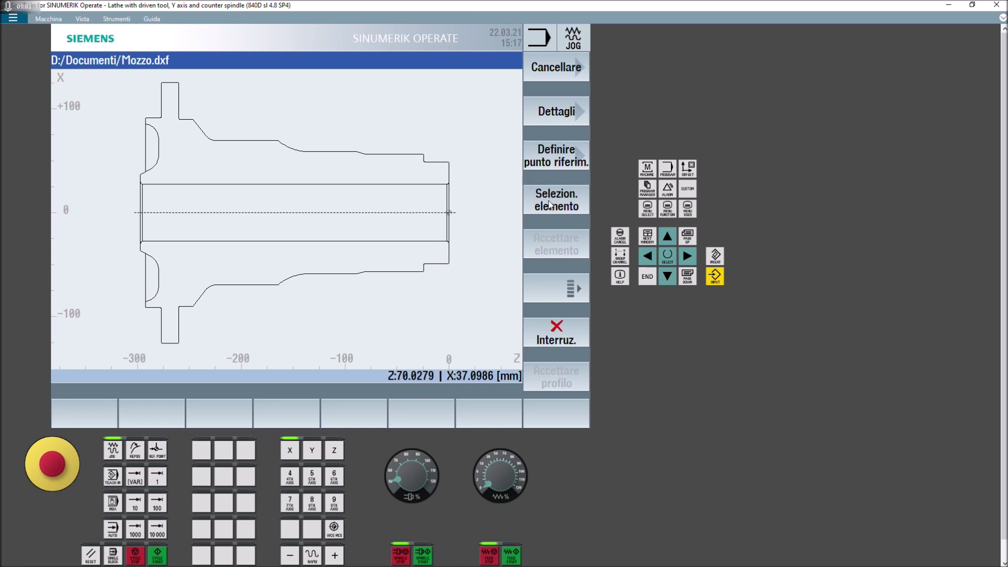
- Set the contour start point at the upper-right corner of the hub
{"action": "left_click", "coordinate": [549, 205]}
{"action": "left_click", "coordinate": [449, 161]}
{"action": "left_click", "coordinate": [449, 162]}
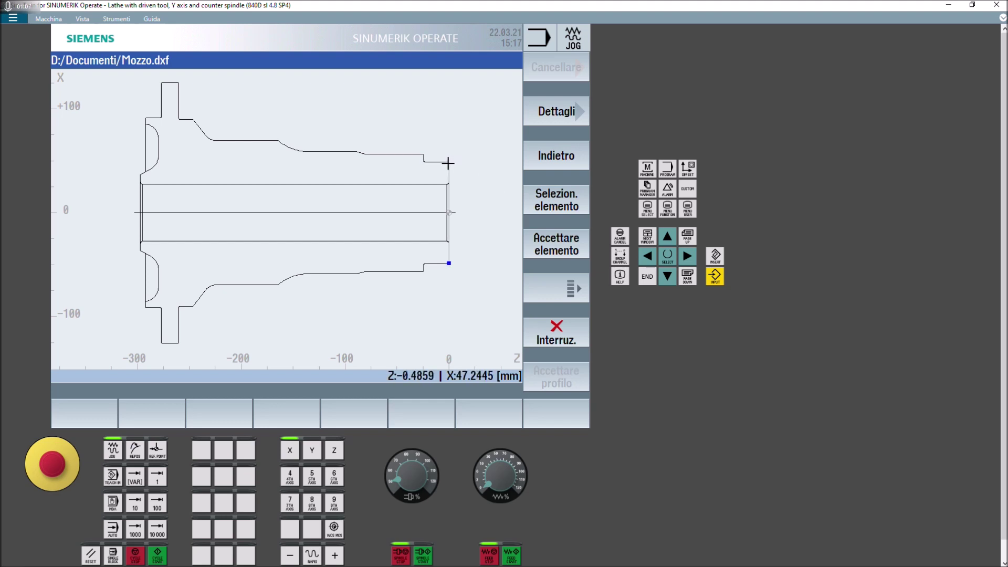
{"action": "scroll", "coordinate": [448, 162], "scroll_direction": "up", "scroll_amount": 1}
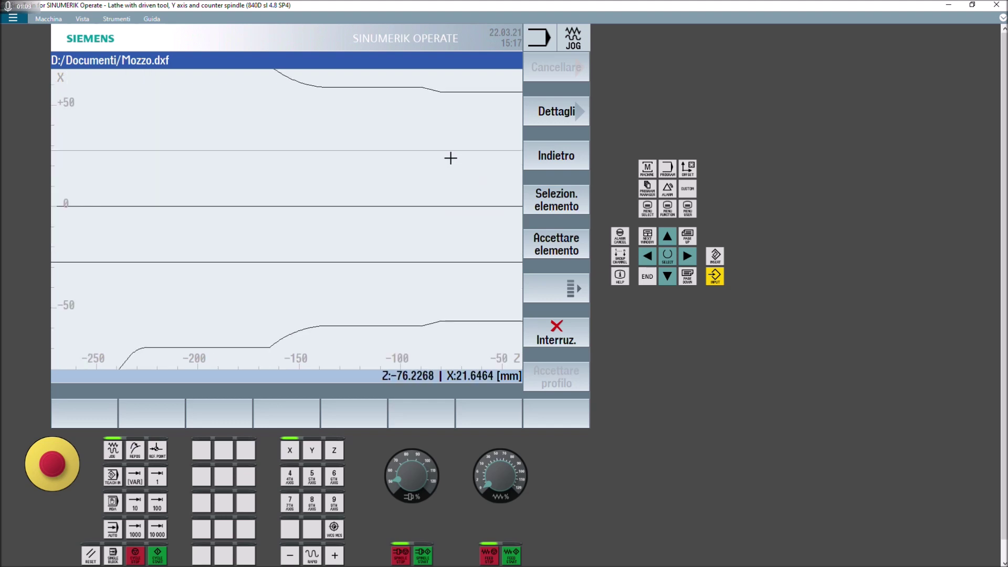
{"action": "scroll", "coordinate": [450, 157], "scroll_direction": "up", "scroll_amount": 1}
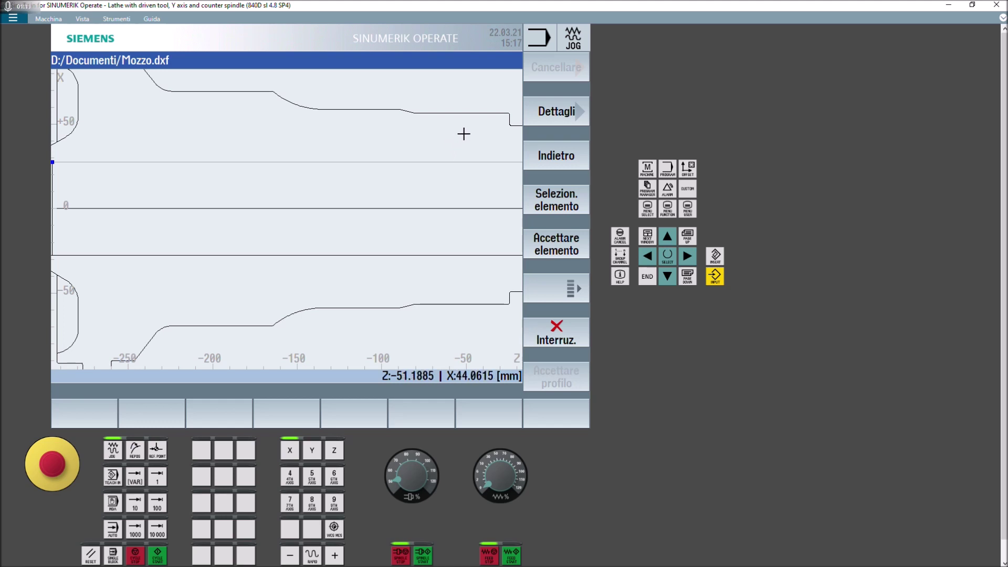
{"action": "left_click_drag", "start_coordinate": [367, 141], "coordinate": [221, 153]}
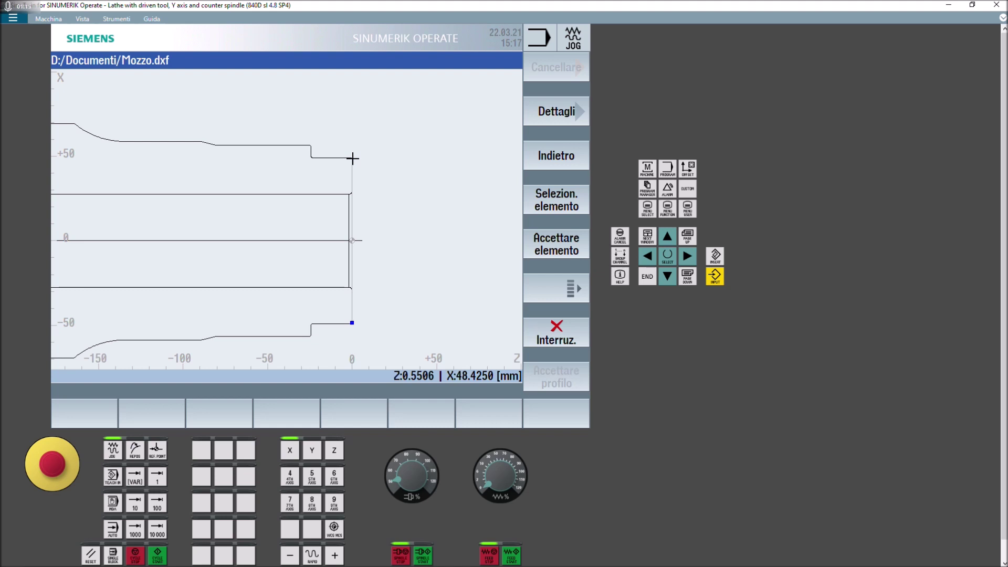
{"action": "scroll", "coordinate": [355, 156], "scroll_direction": "up", "scroll_amount": 1}
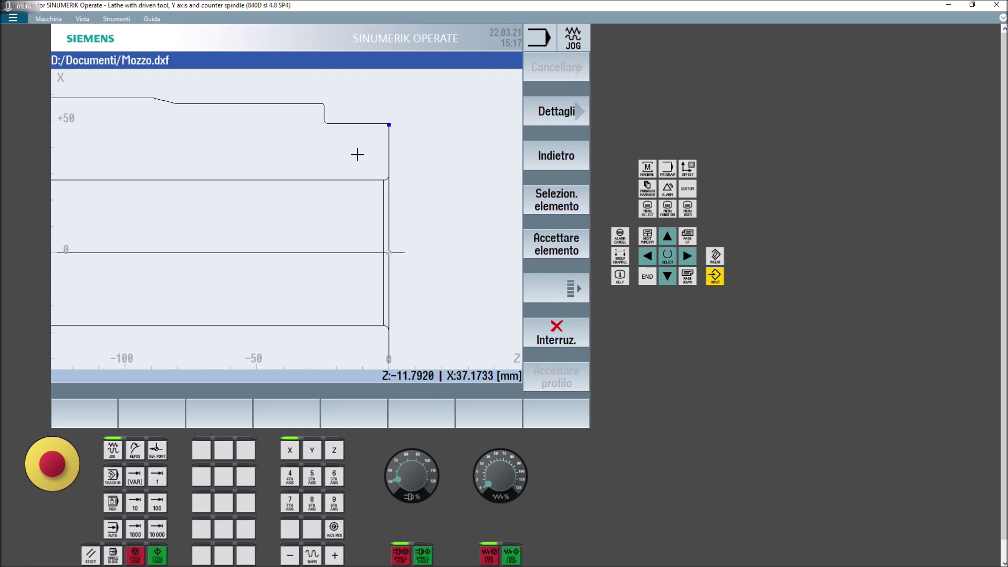
{"action": "left_click", "coordinate": [389, 124]}
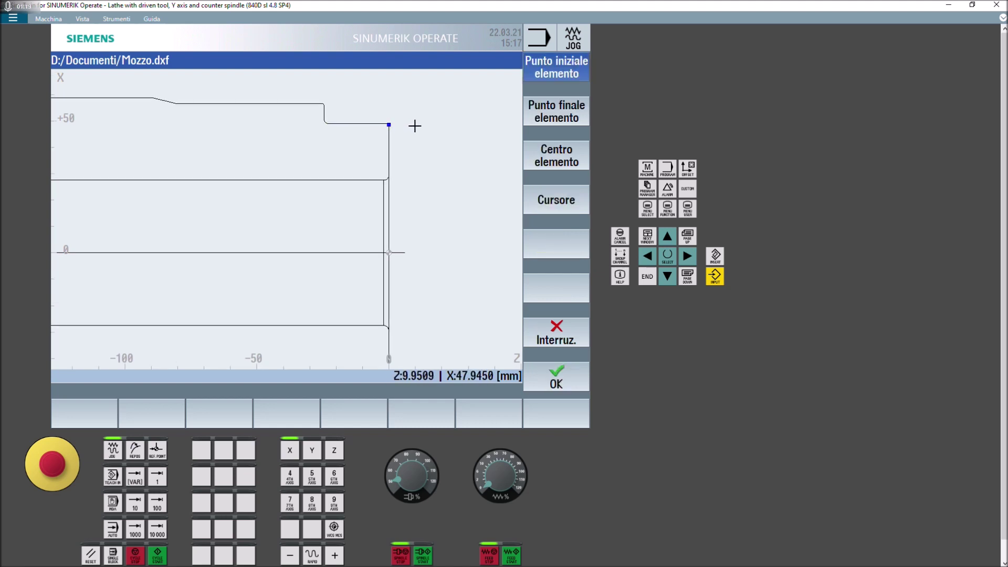
{"action": "left_click", "coordinate": [558, 376]}
- Accept the outer profile elements leftward up the flange edge and finish the DXF import
{"action": "scroll", "coordinate": [456, 286], "scroll_direction": "down", "scroll_amount": 1}
{"action": "scroll", "coordinate": [449, 281], "scroll_direction": "down", "scroll_amount": 1}
{"action": "scroll", "coordinate": [448, 282], "scroll_direction": "down", "scroll_amount": 1}
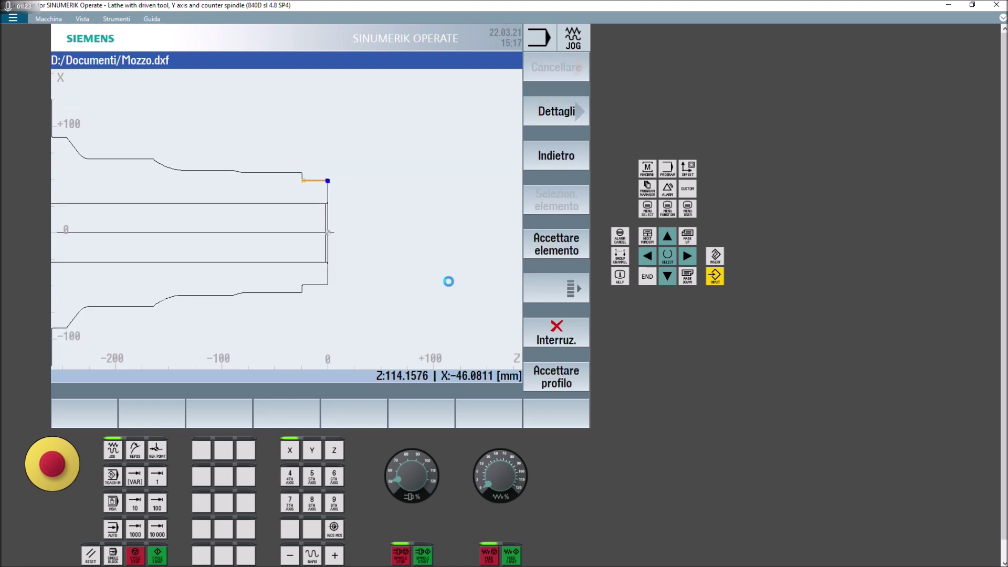
{"action": "left_click", "coordinate": [559, 252]}
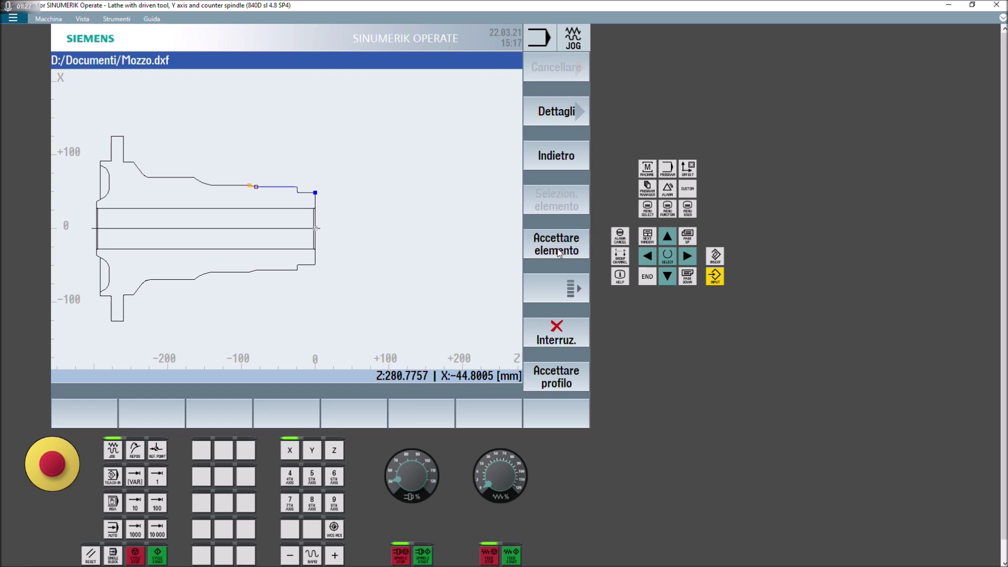
{"action": "left_click", "coordinate": [559, 253]}
{"action": "left_click", "coordinate": [558, 253]}
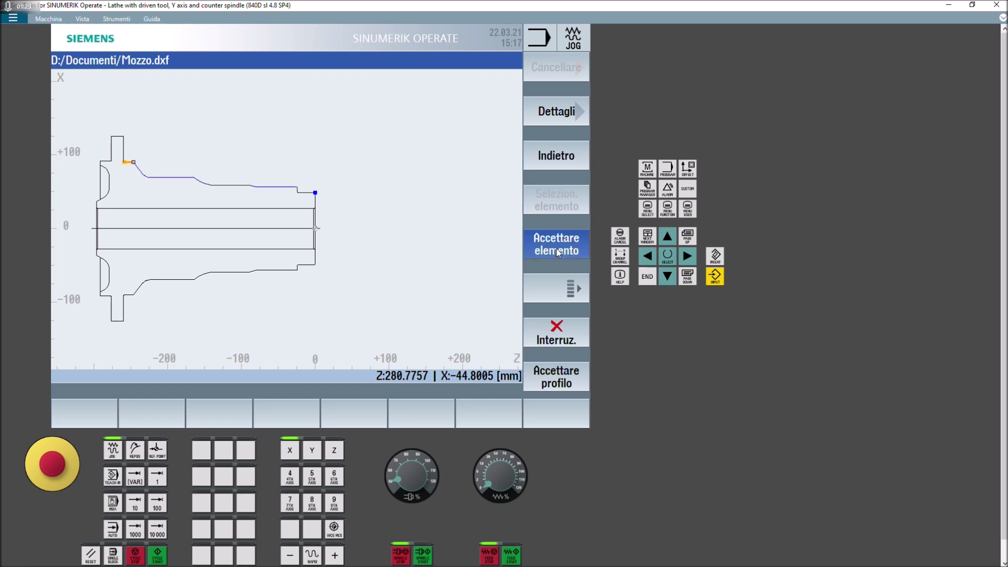
{"action": "left_click", "coordinate": [558, 253]}
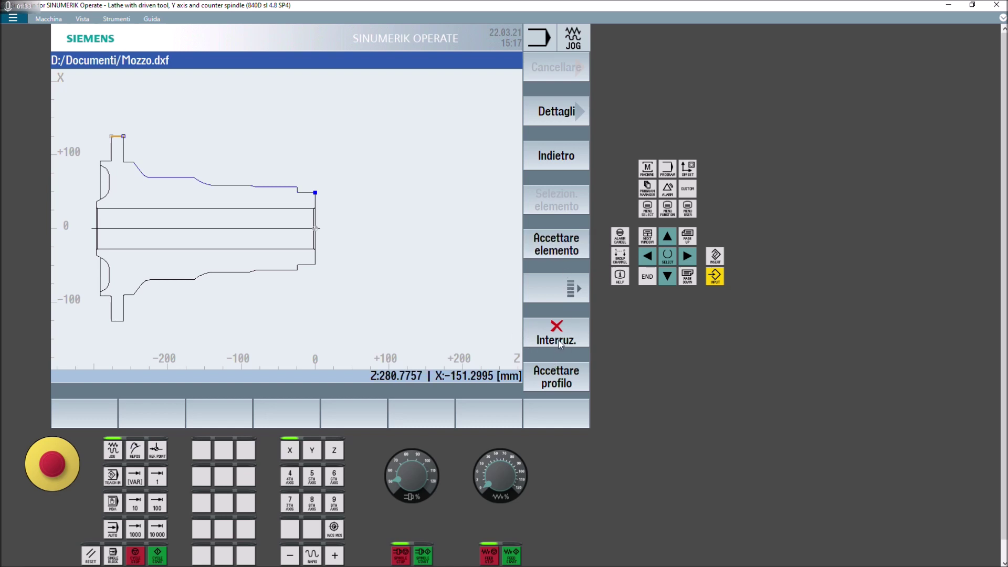
{"action": "left_click", "coordinate": [555, 378]}
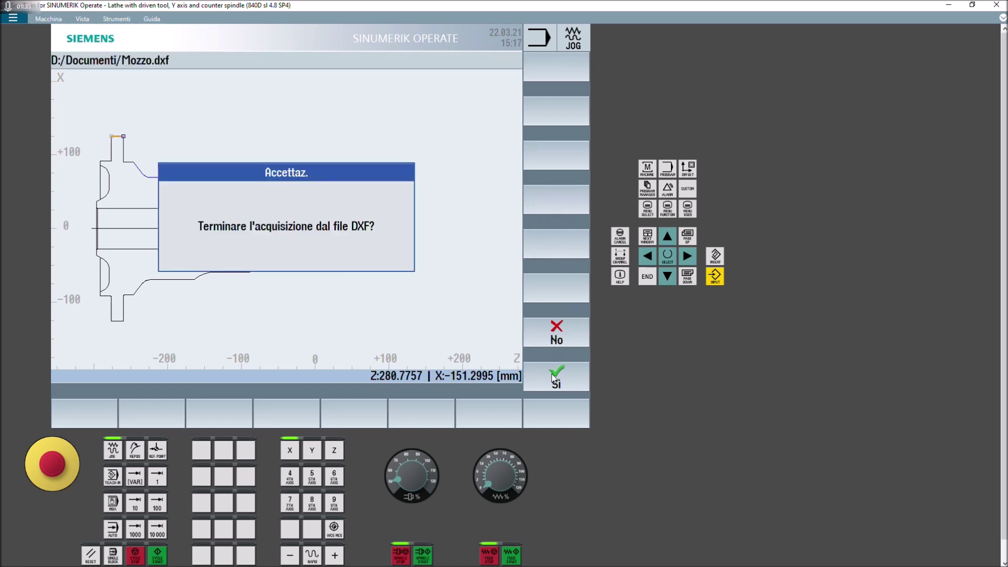
{"action": "left_click", "coordinate": [555, 379]}
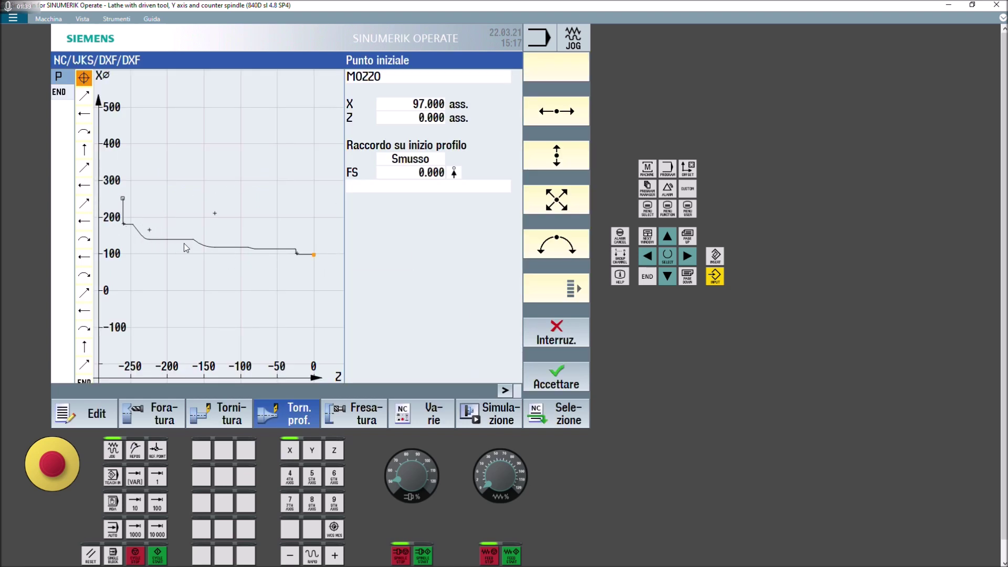
- Insert the MOZZO profile block into the program and add a roughing cycle
{"action": "left_click", "coordinate": [551, 379]}
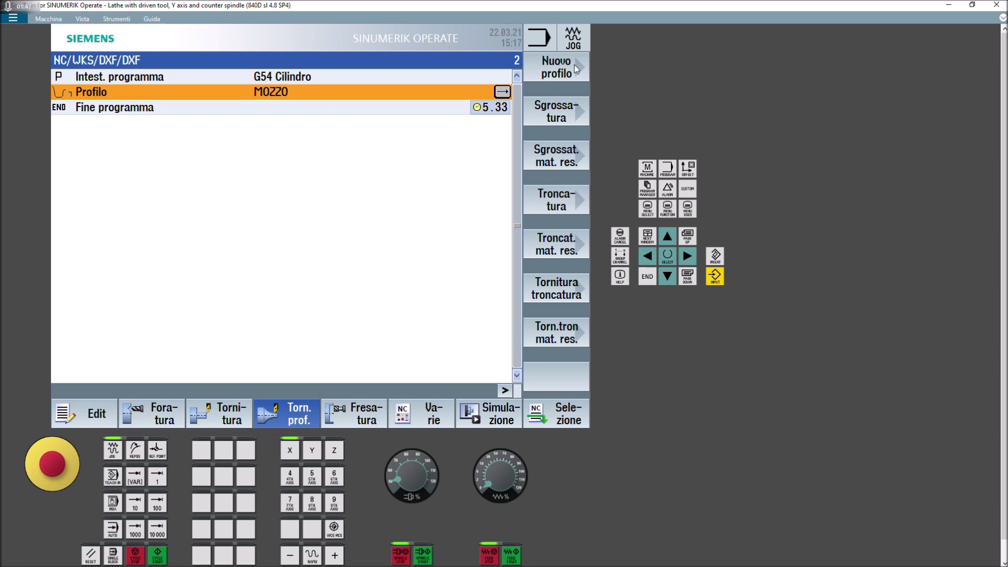
{"action": "left_click", "coordinate": [559, 120]}
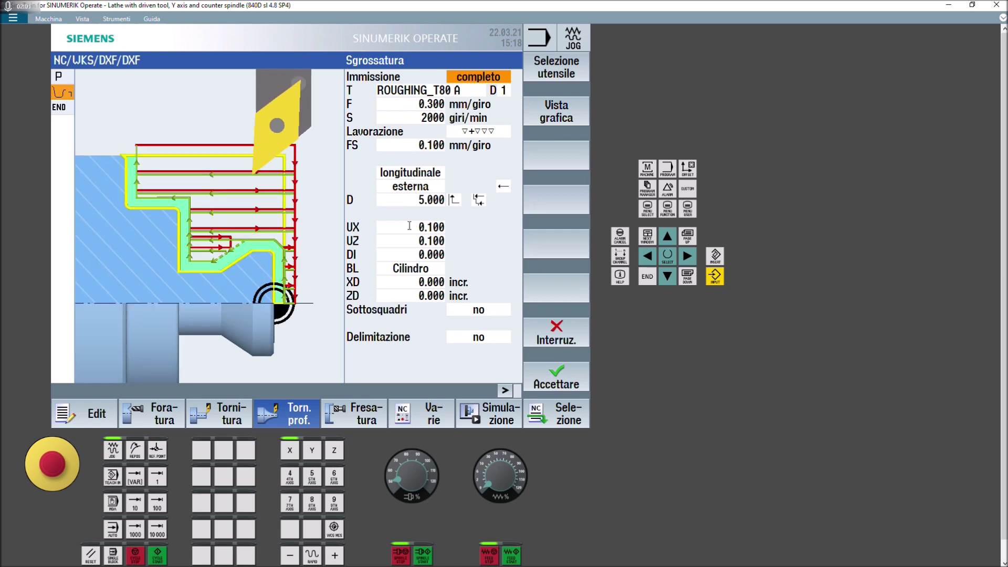
- Accept a roughing-only Sgrossatura cycle with ROUGHING_T80 A, F 0.3 and S 2000
{"action": "left_click", "coordinate": [479, 131]}
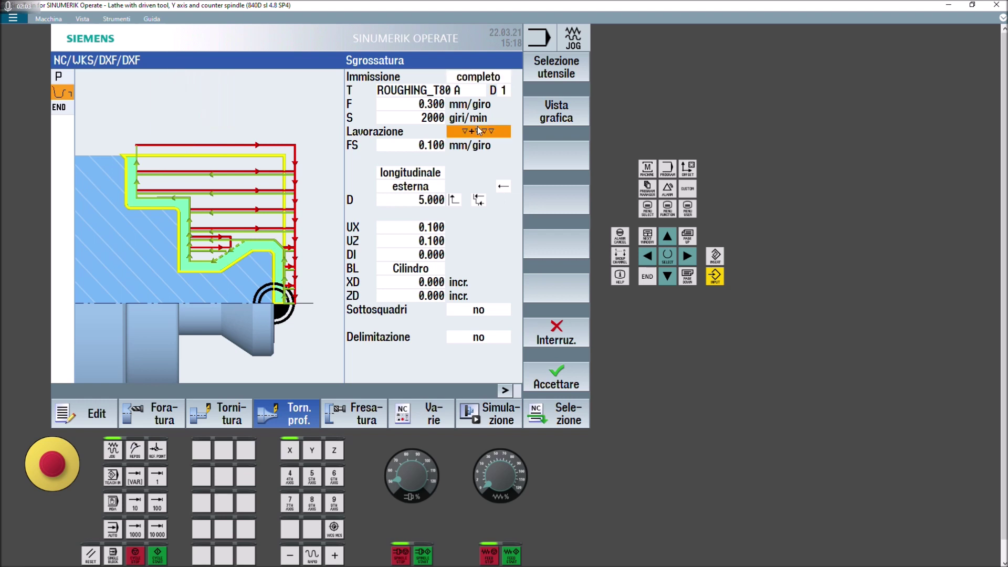
{"action": "left_click", "coordinate": [478, 142]}
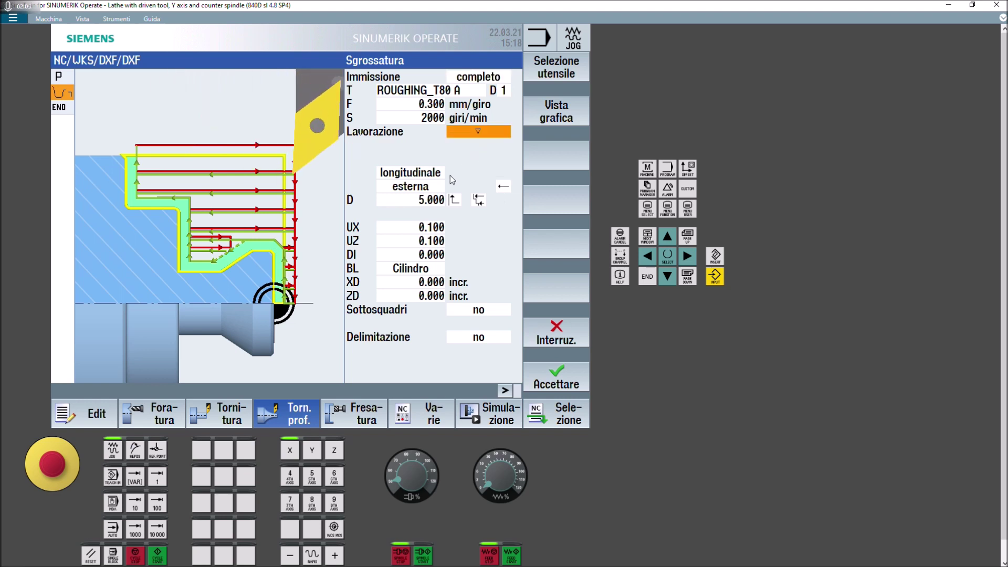
{"action": "left_click", "coordinate": [547, 382]}
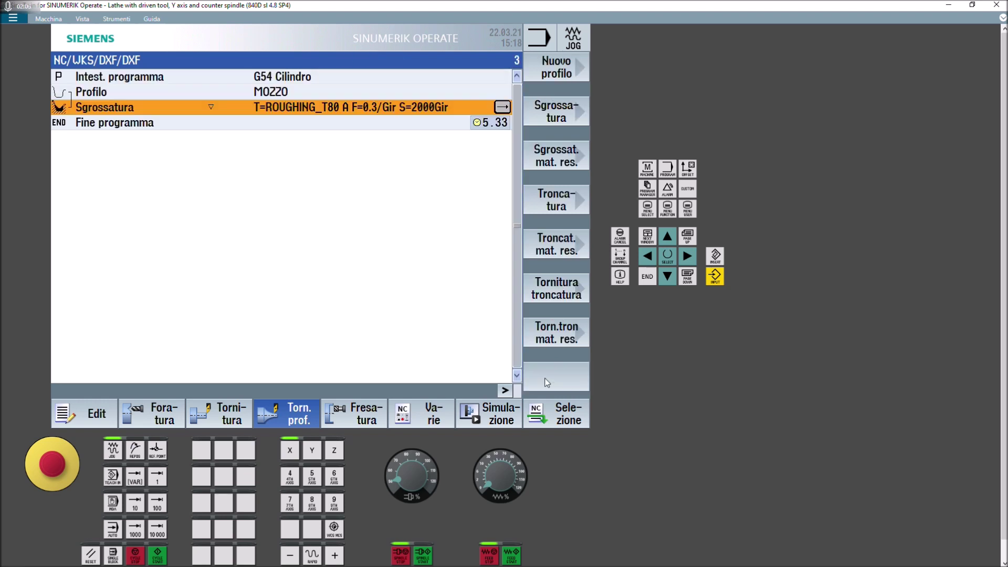
{"action": "left_click", "coordinate": [491, 415]}
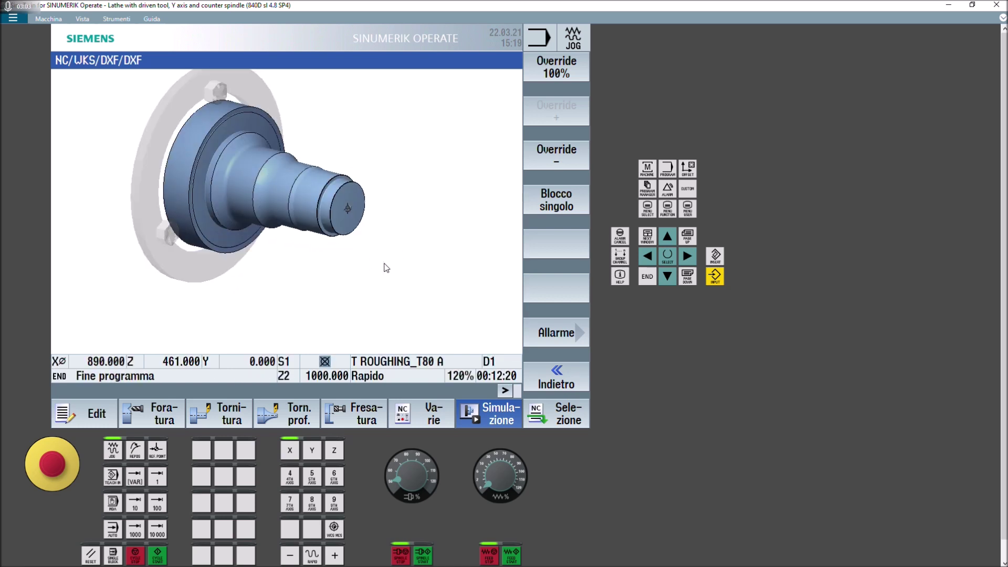
- Lower the simulation override to 115% and run the 3D simulation
{"action": "left_click", "coordinate": [558, 374]}
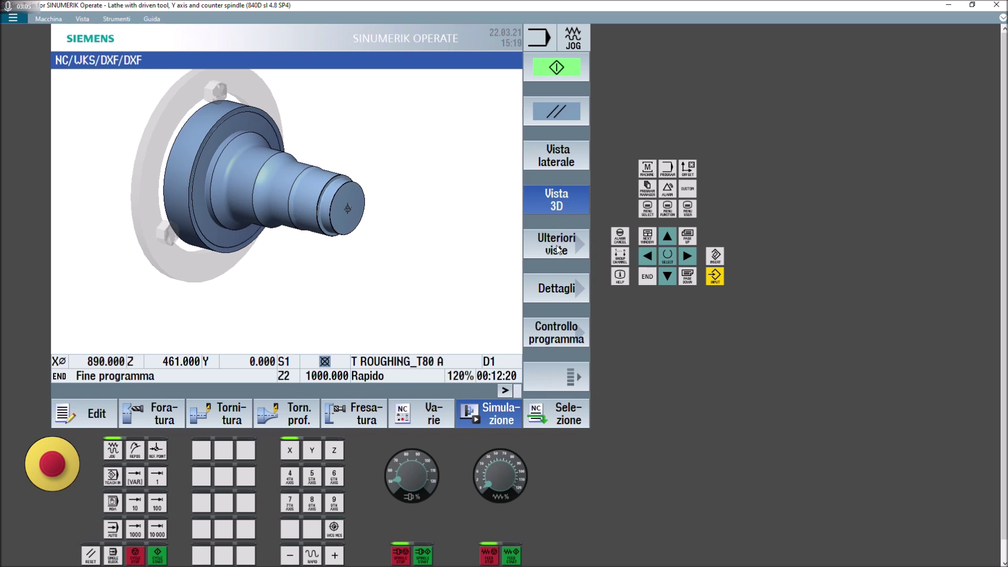
{"action": "left_click", "coordinate": [567, 247]}
{"action": "left_click", "coordinate": [568, 381]}
{"action": "left_click", "coordinate": [556, 336]}
{"action": "left_click", "coordinate": [555, 155]}
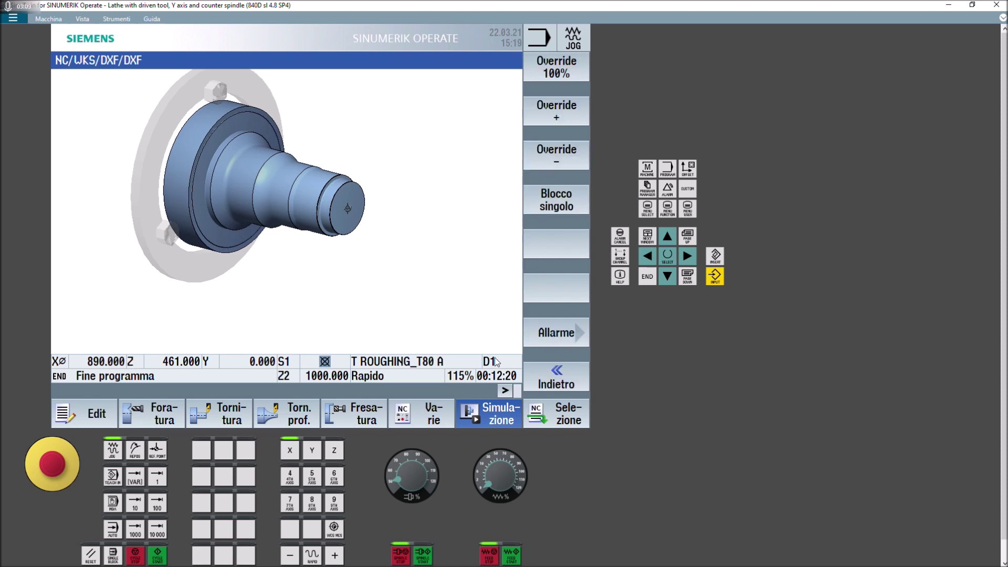
{"action": "left_click", "coordinate": [557, 374]}
{"action": "left_click", "coordinate": [565, 73]}
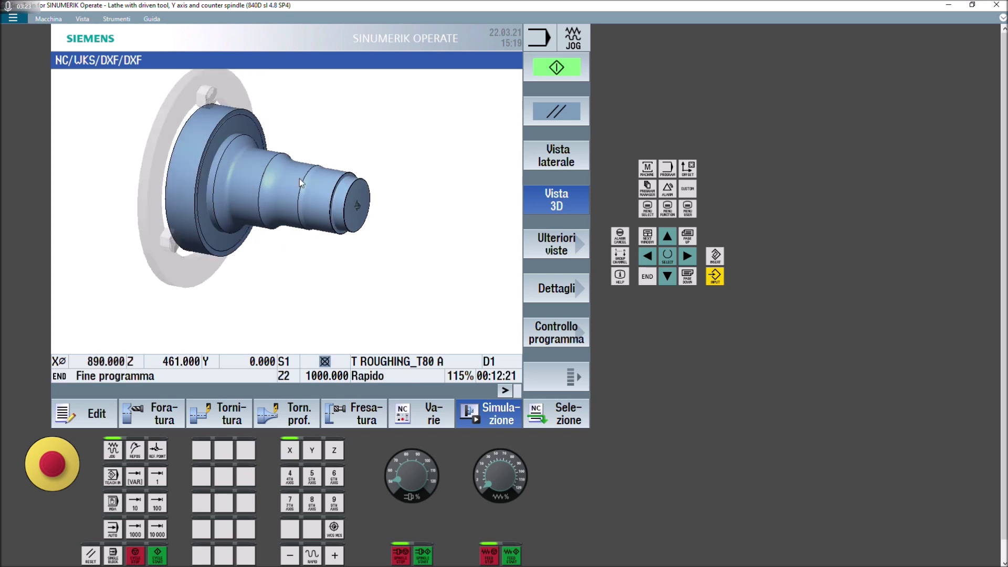
- Zoom in and rotate the 3D view to show the turned hub's large face
{"action": "scroll", "coordinate": [300, 177], "scroll_direction": "up", "scroll_amount": 2}
{"action": "scroll", "coordinate": [298, 168], "scroll_direction": "up", "scroll_amount": 2}
{"action": "scroll", "coordinate": [294, 171], "scroll_direction": "up", "scroll_amount": 2}
{"action": "mouse_move", "coordinate": [282, 174]}
{"action": "left_mouse_down"}
{"action": "mouse_move", "coordinate": [282, 160]}
{"action": "mouse_move", "coordinate": [338, 165]}
{"action": "mouse_move", "coordinate": [282, 163]}
{"action": "mouse_move", "coordinate": [316, 179]}
{"action": "mouse_move", "coordinate": [289, 171]}
{"action": "left_mouse_up"}
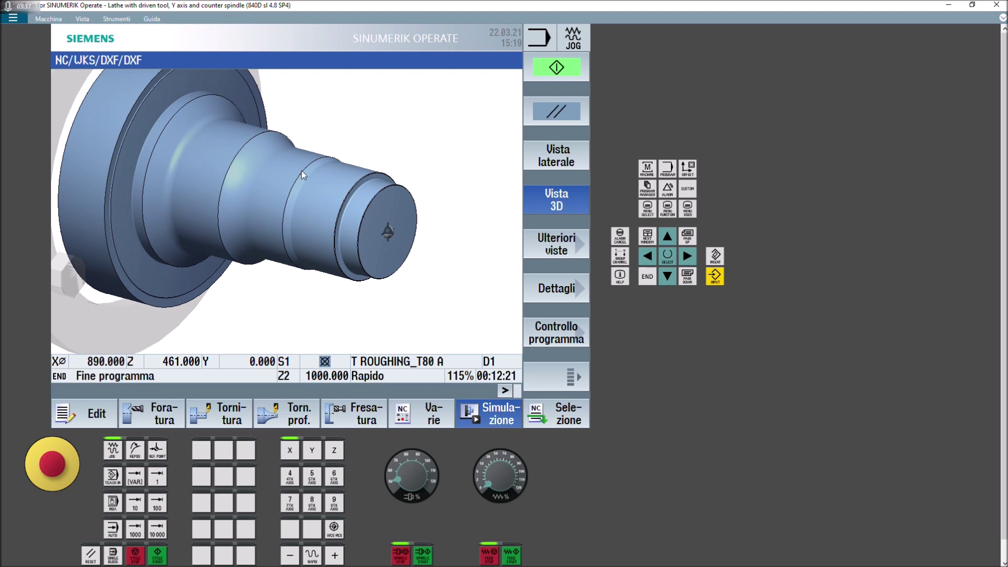